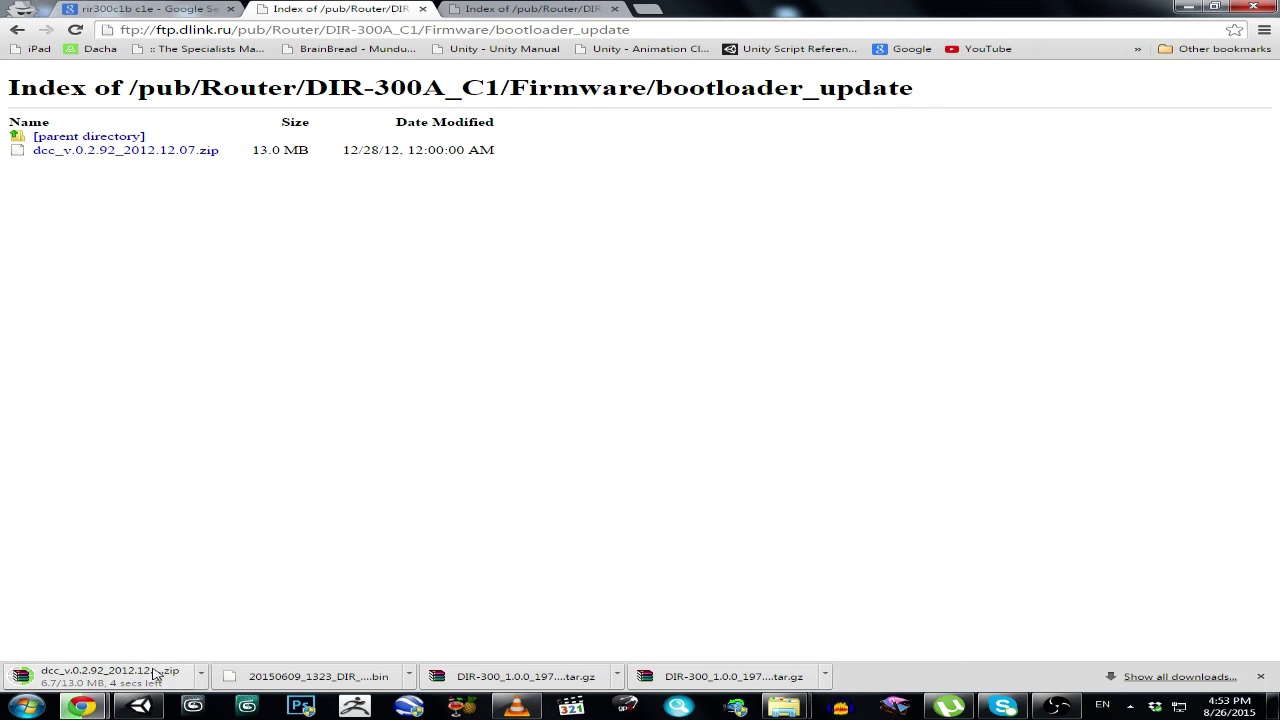
Start downloading 20140115_1223_DIR_300A_2.0.18_sdk-master.bin from the DIR-300A_C1 firmware index and prefix its save name with e:/.
key(ctrl+Tab)
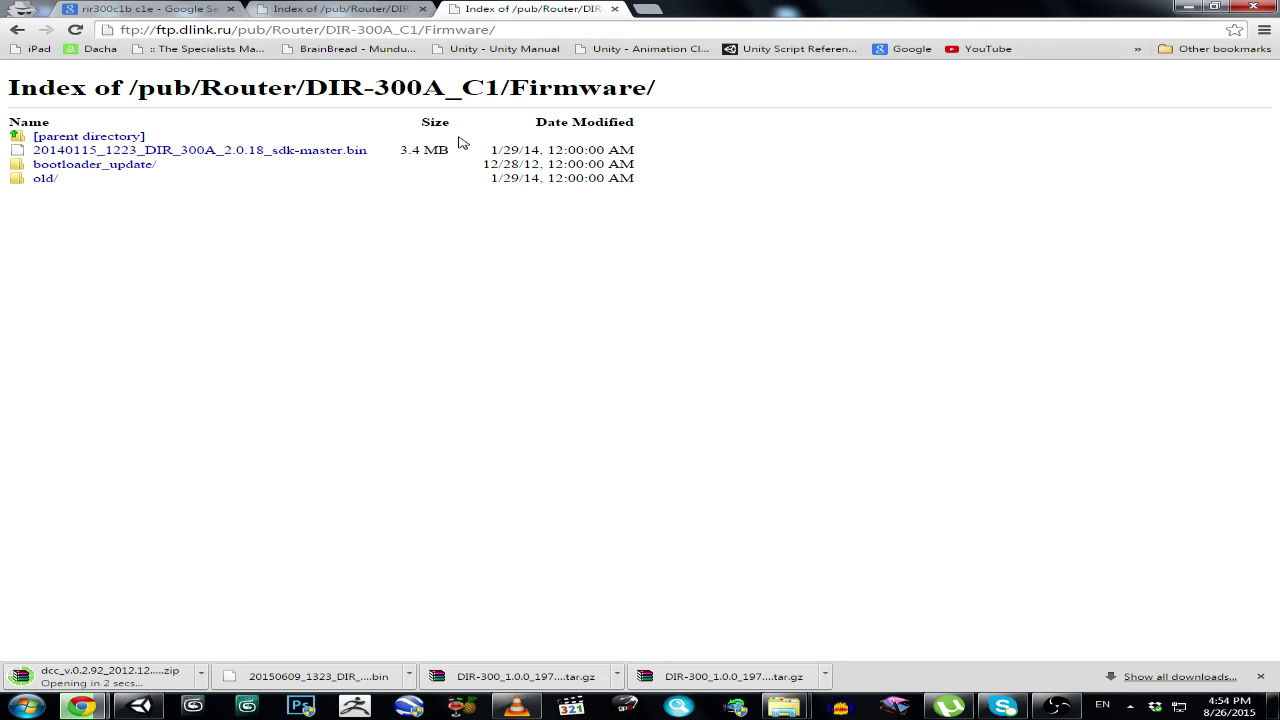
click(316, 152)
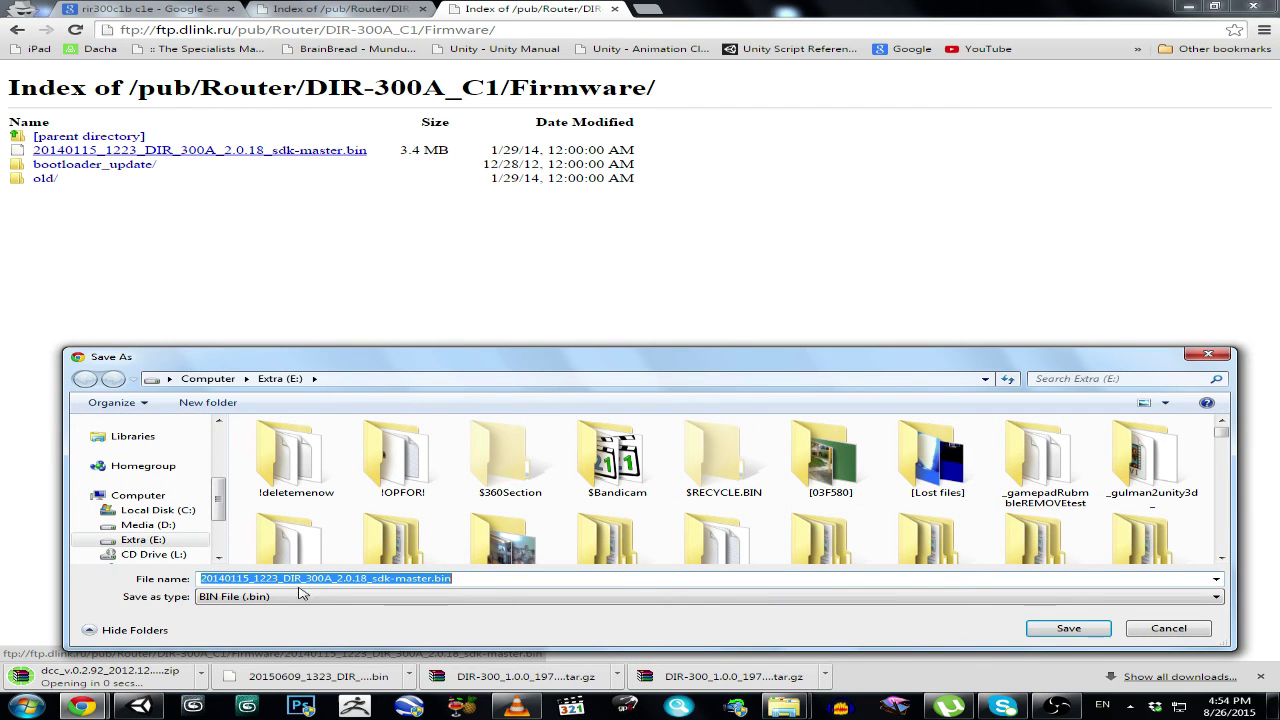
click(200, 578)
text(e:)
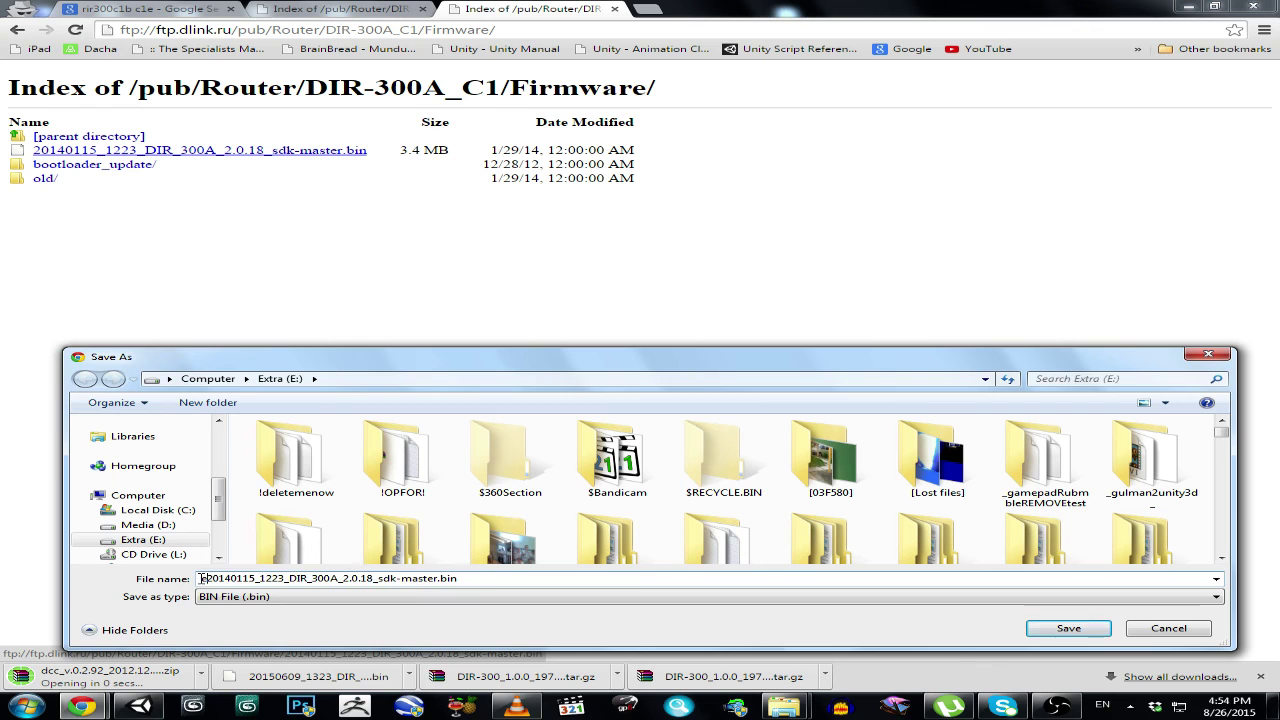
text(/)
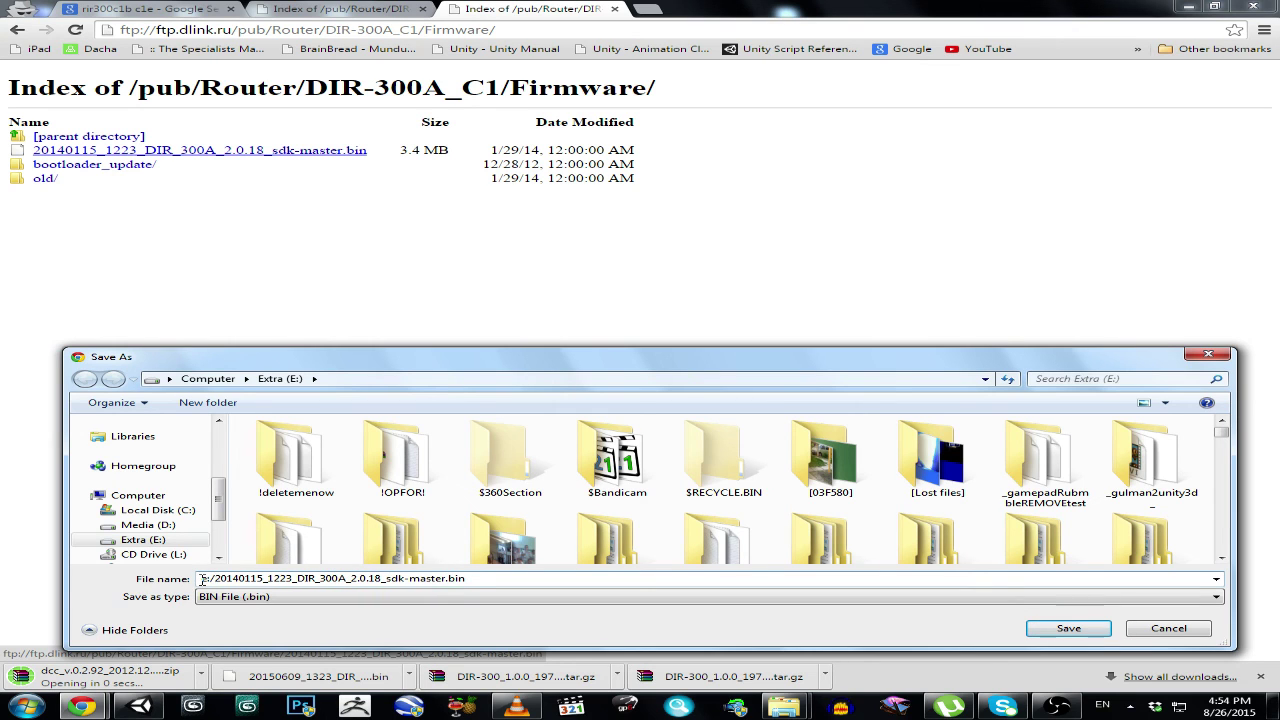
Copy the full file path and try to save the firmware as e:/20140115_1223_DIR_300A_2.0.18_sdk-master.bin.
drag(476, 582, 183, 573)
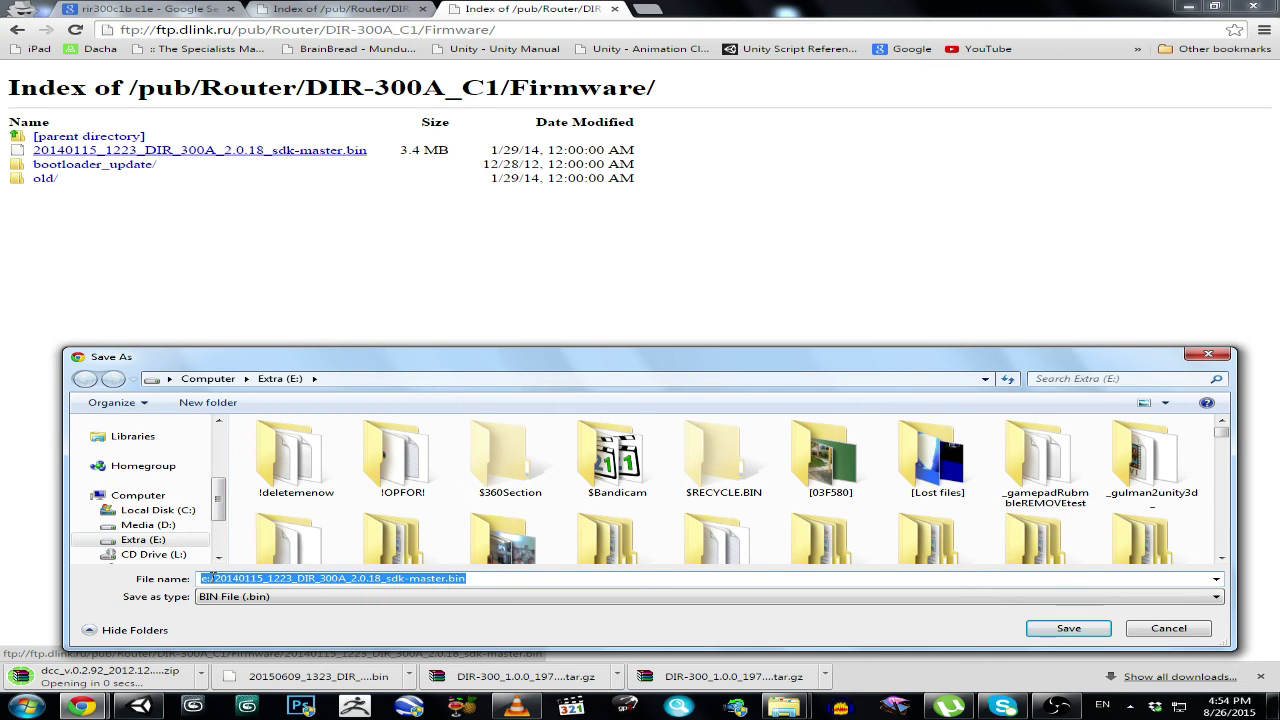
right_click(232, 576)
click(252, 427)
click(1043, 630)
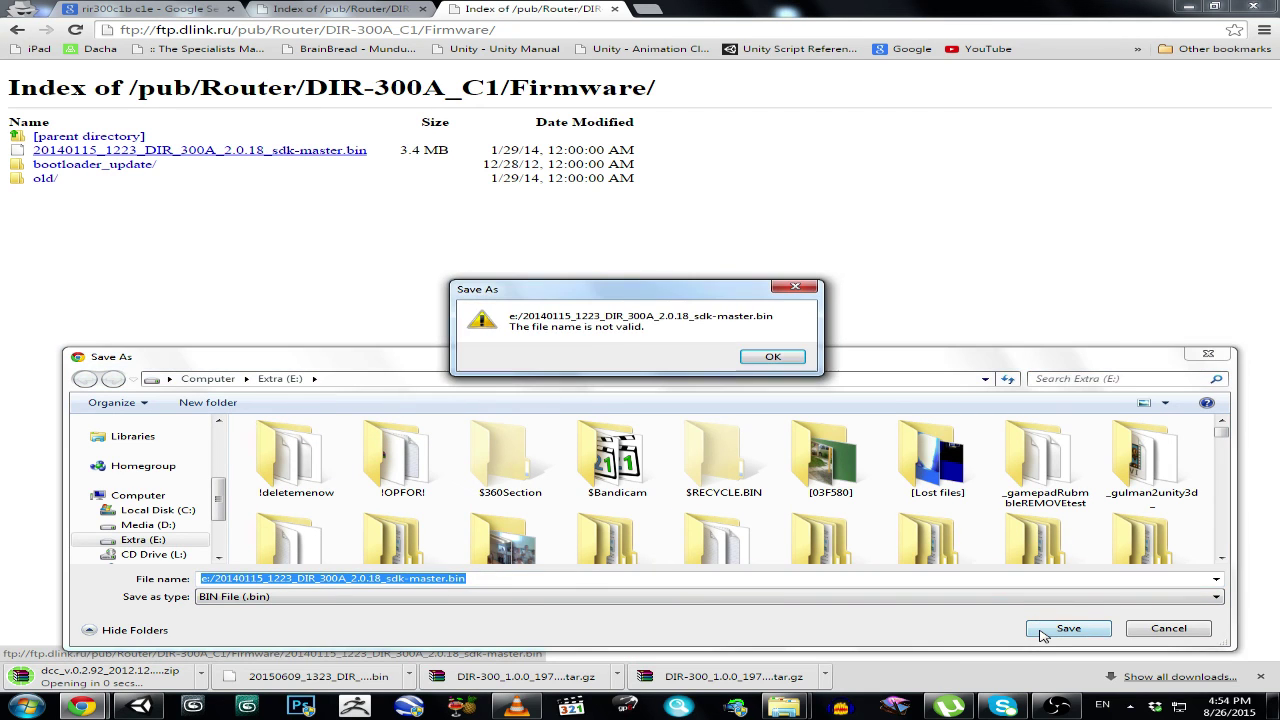
click(771, 360)
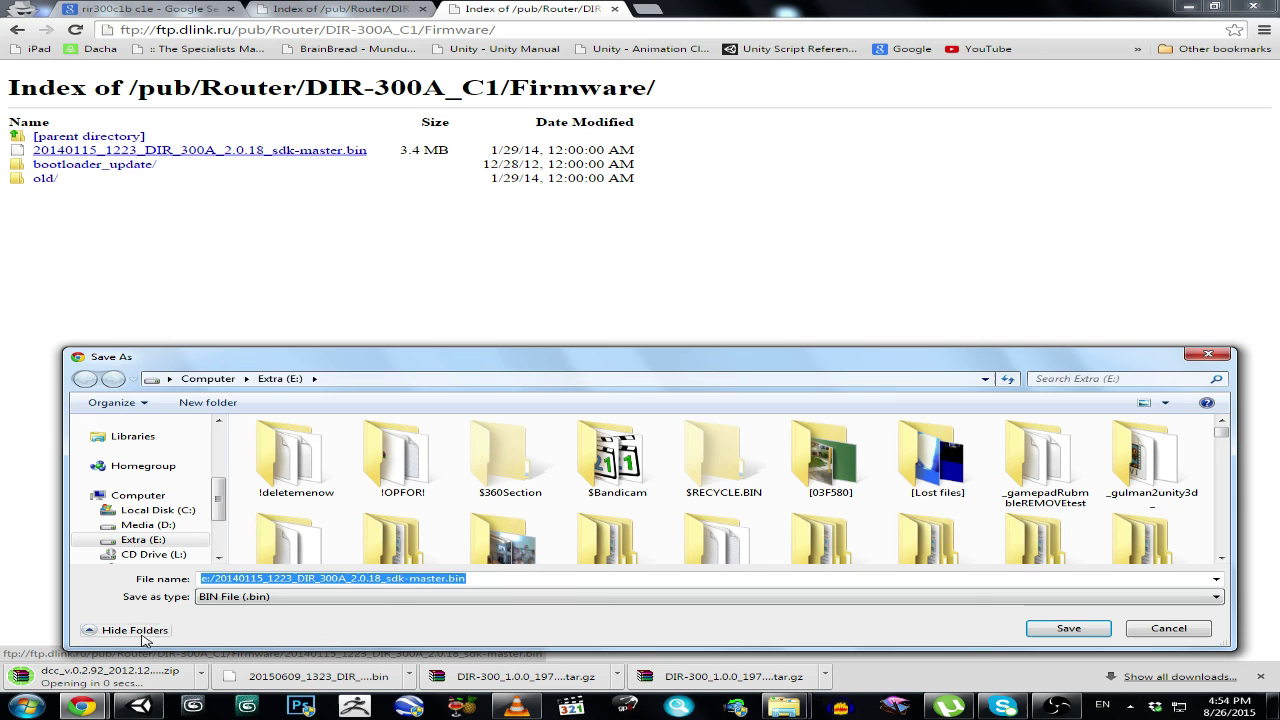
Correct the slash after e: in the file name, copy the full path and save the firmware file to drive E.
click(211, 578)
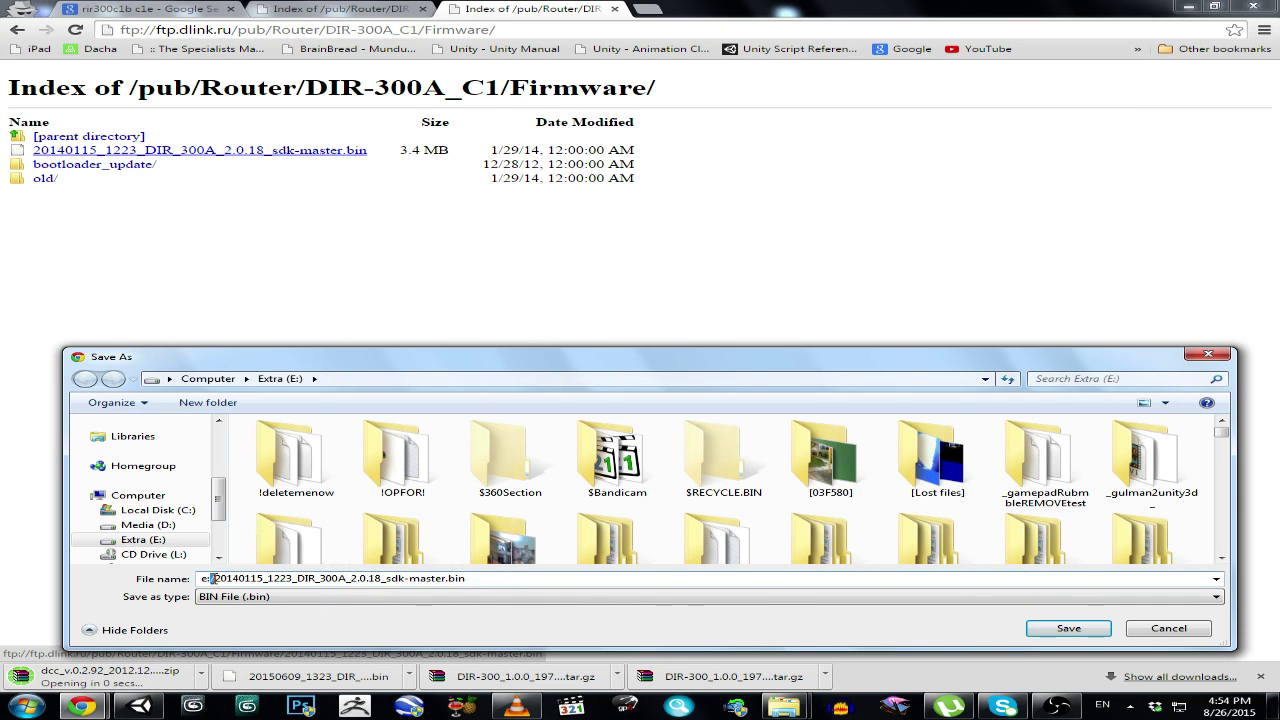
drag(487, 580, 160, 586)
right_click(230, 584)
click(279, 428)
click(1062, 628)
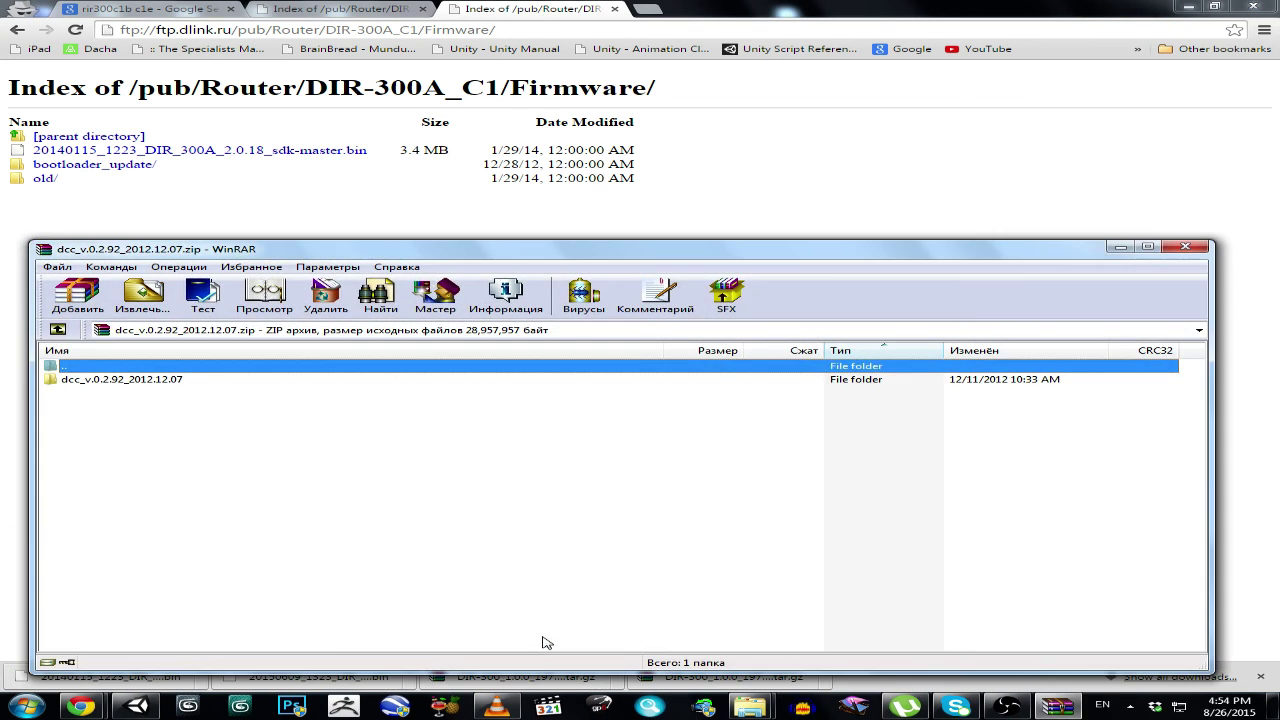
Extract the dcc_v.0.2.92_2012.12.07 folder from the archive to E:\dcc_v.0.2.92_2012.12.07 and close the archive.
double_click(157, 381)
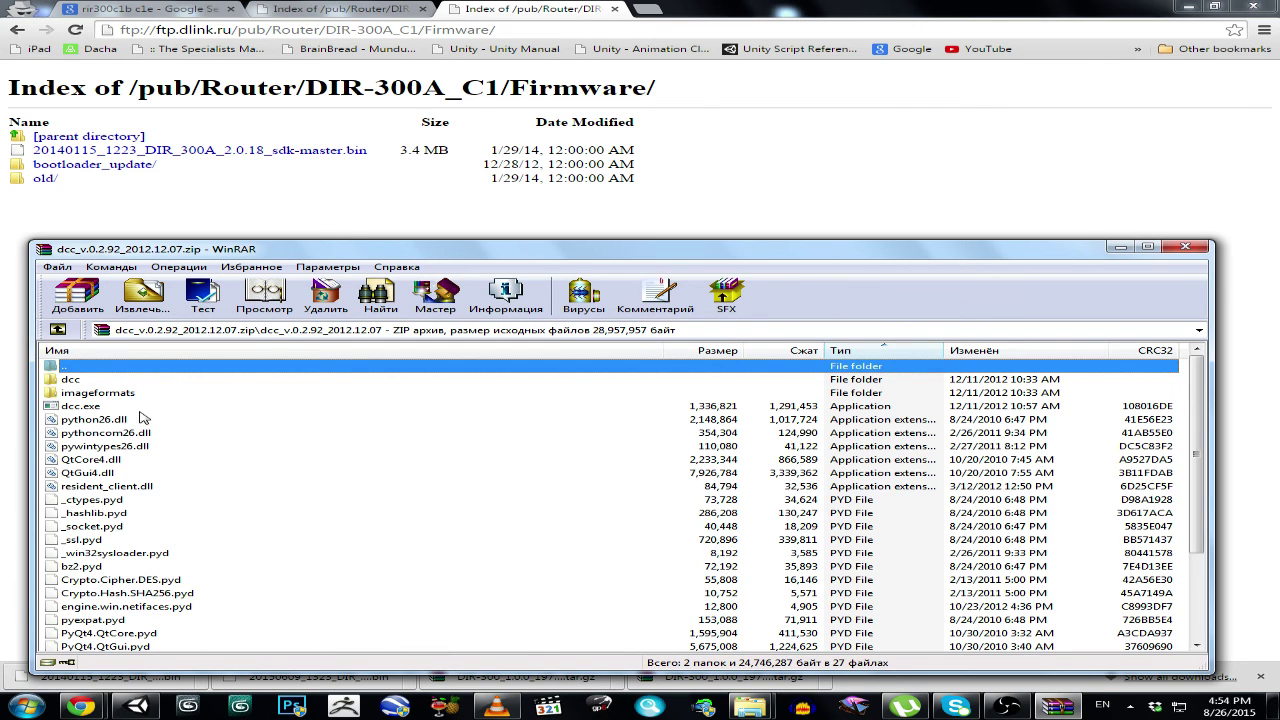
double_click(108, 370)
click(144, 295)
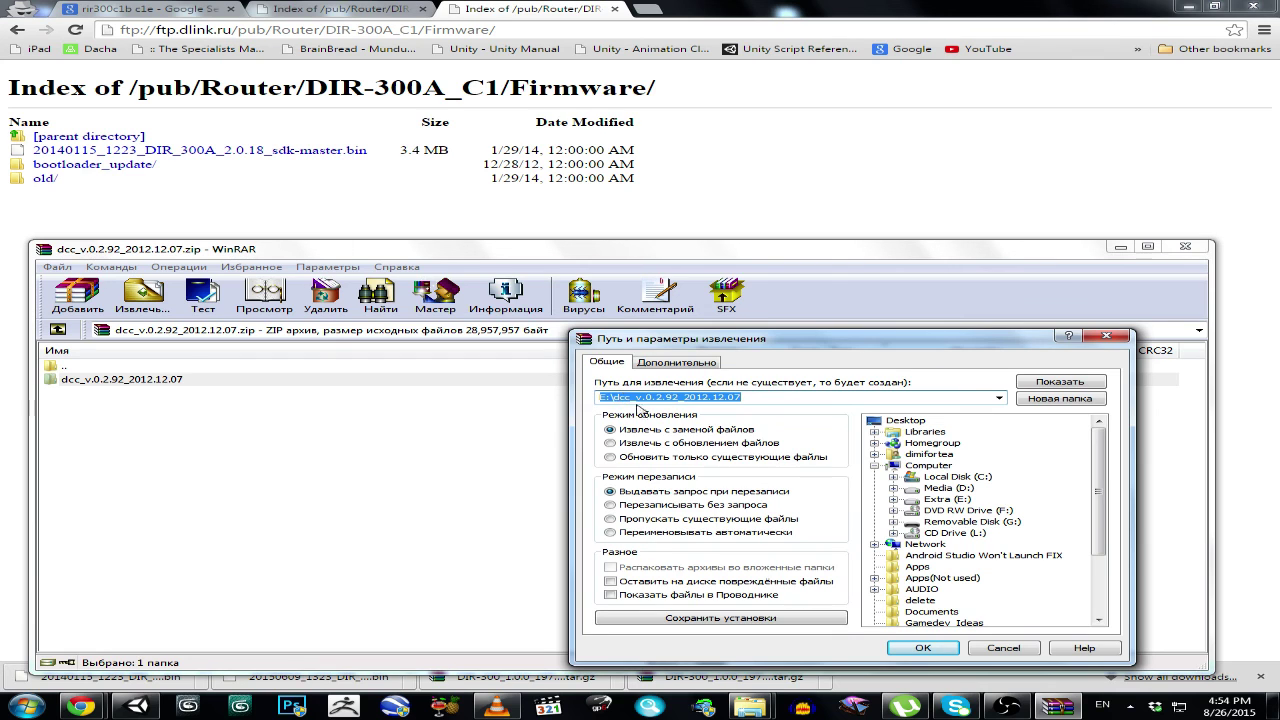
click(923, 647)
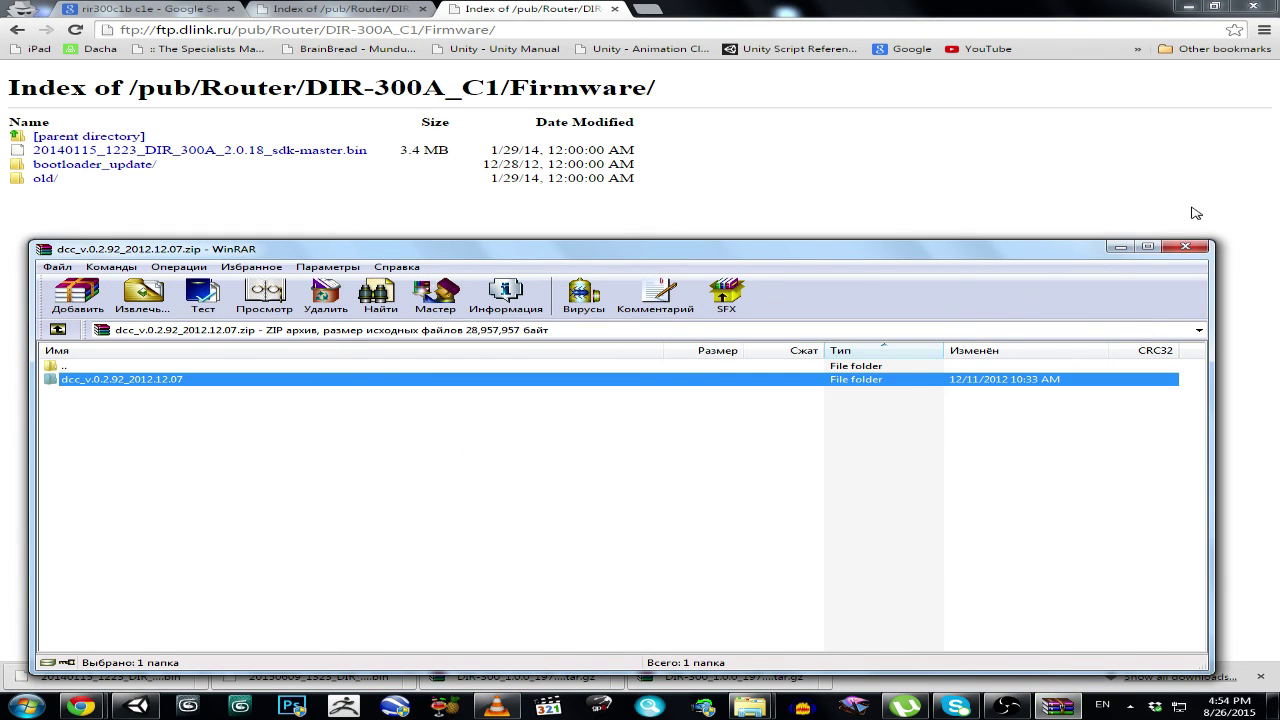
click(1185, 246)
Open the extracted inner folder in E:\dcc_v.0.2.92_2012.12.07 in Windows Explorer and maximize the window.
click(24, 706)
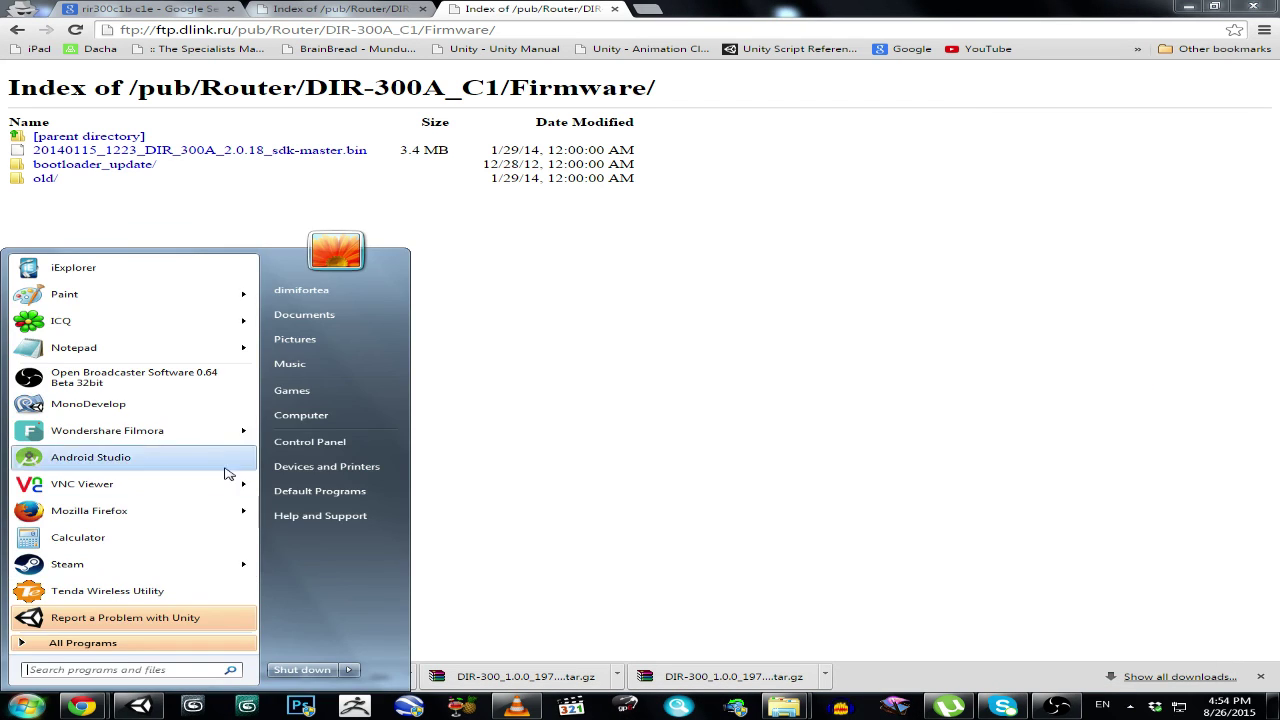
click(273, 422)
click(381, 232)
text(e:\dc)
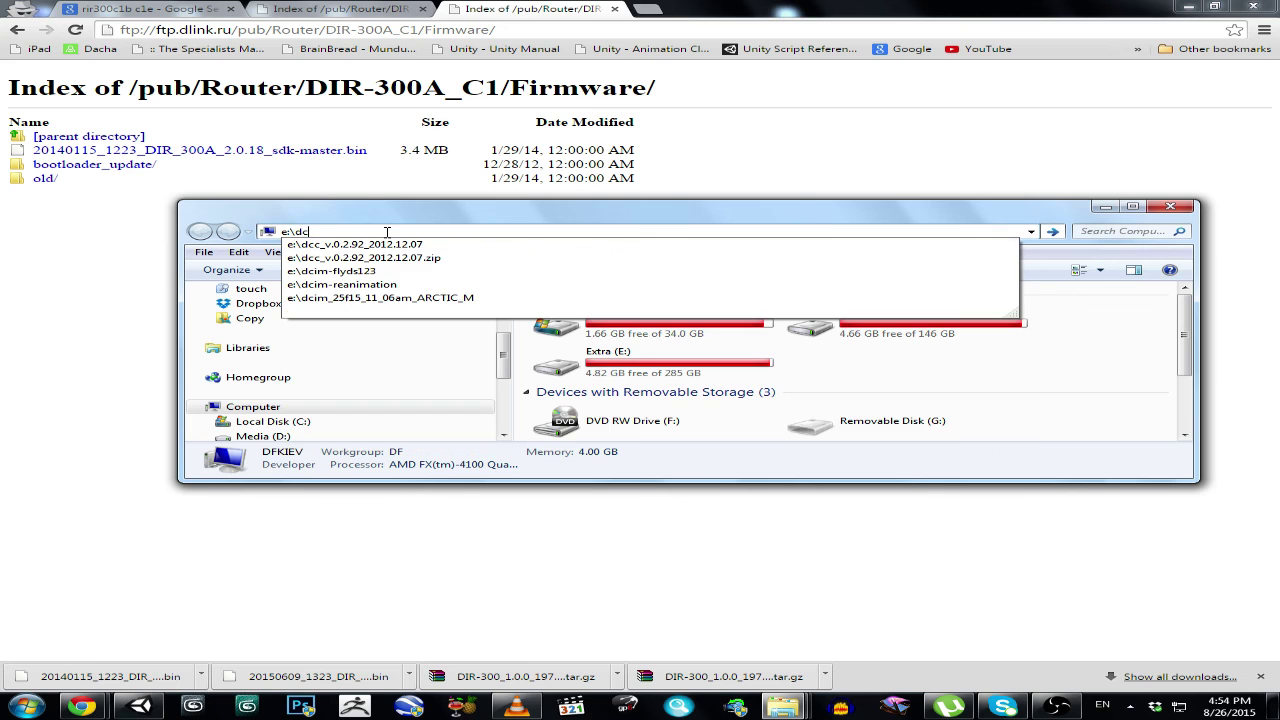
click(366, 247)
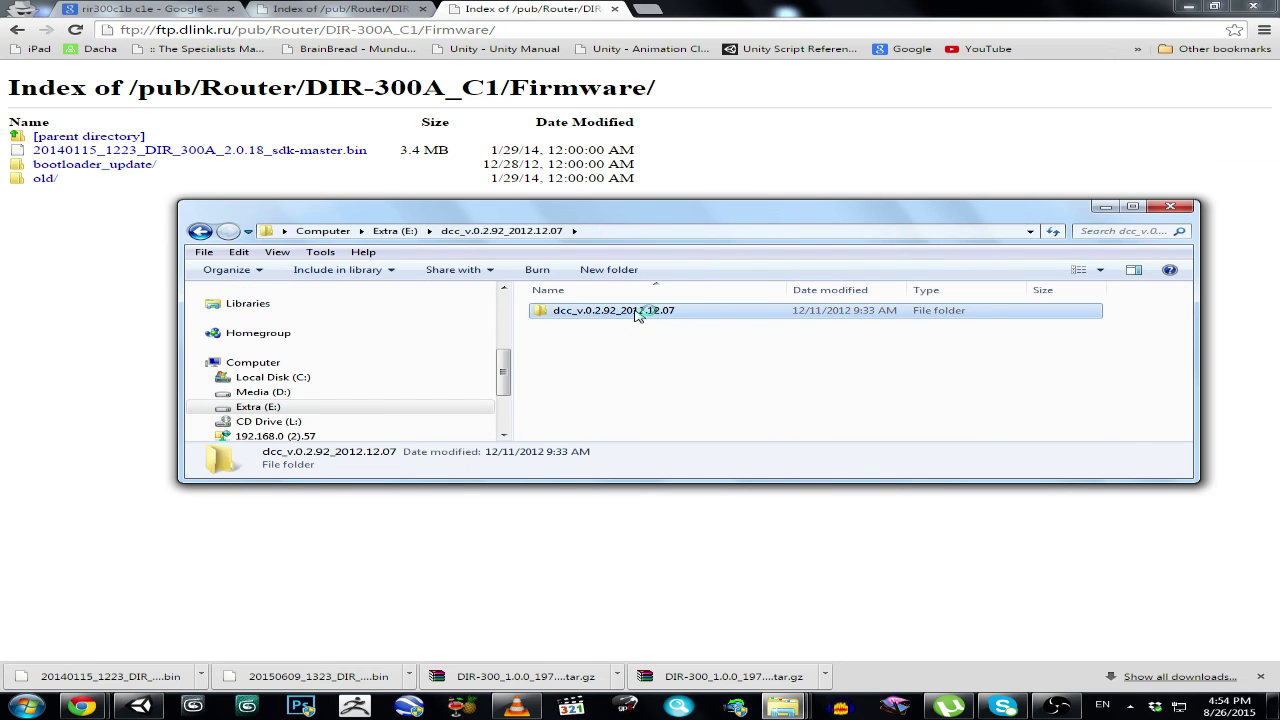
double_click(640, 312)
click(1143, 210)
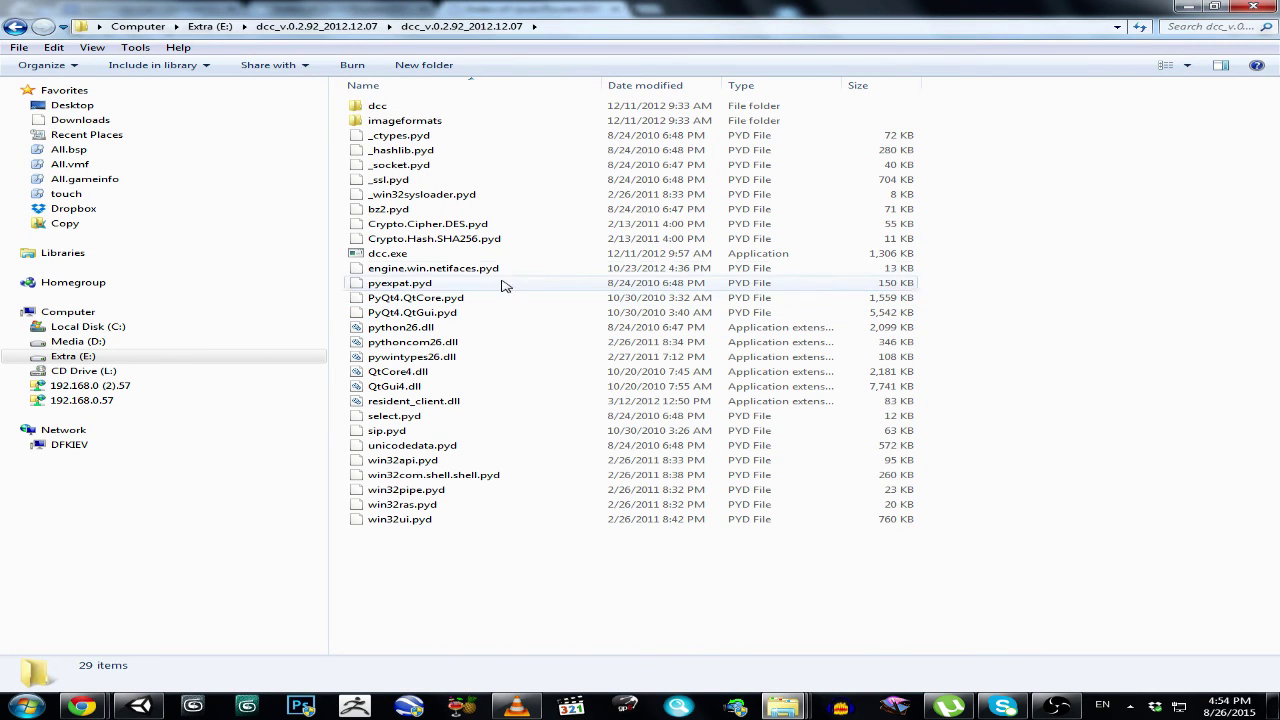
Launch dcc.exe, start the device connection and setup wizard, and advance it to the network interface selection.
double_click(417, 256)
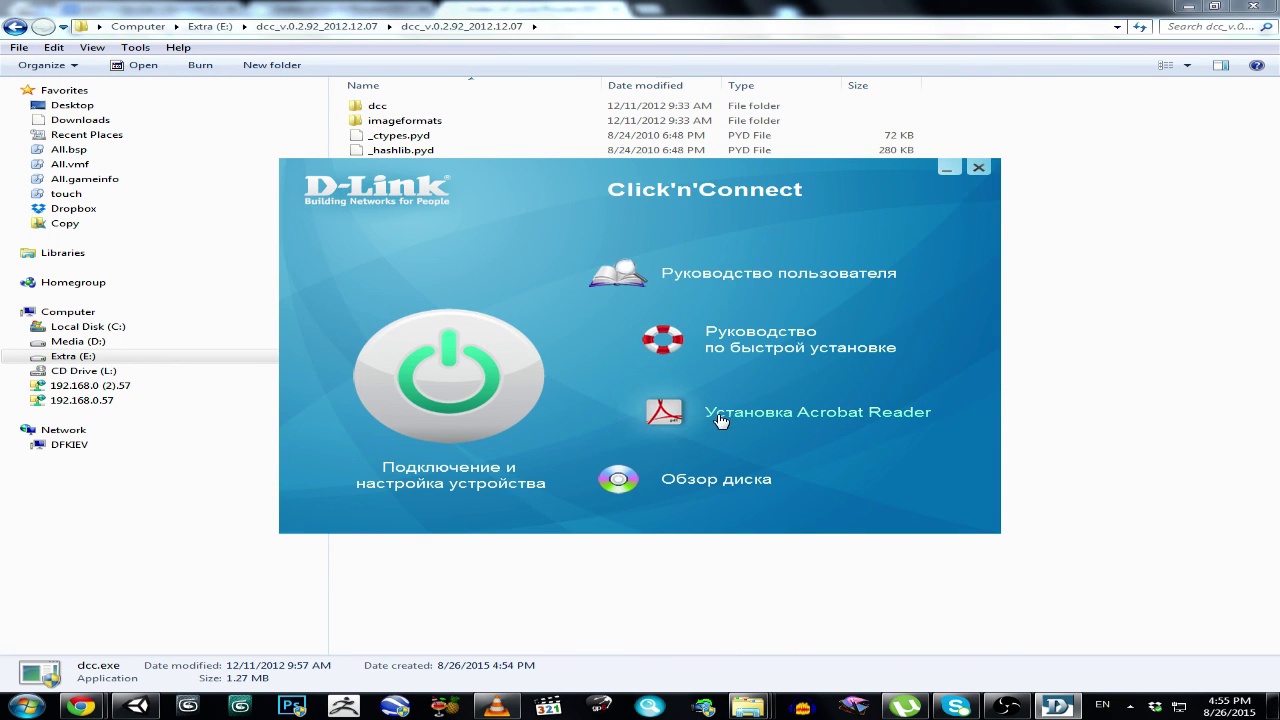
click(395, 423)
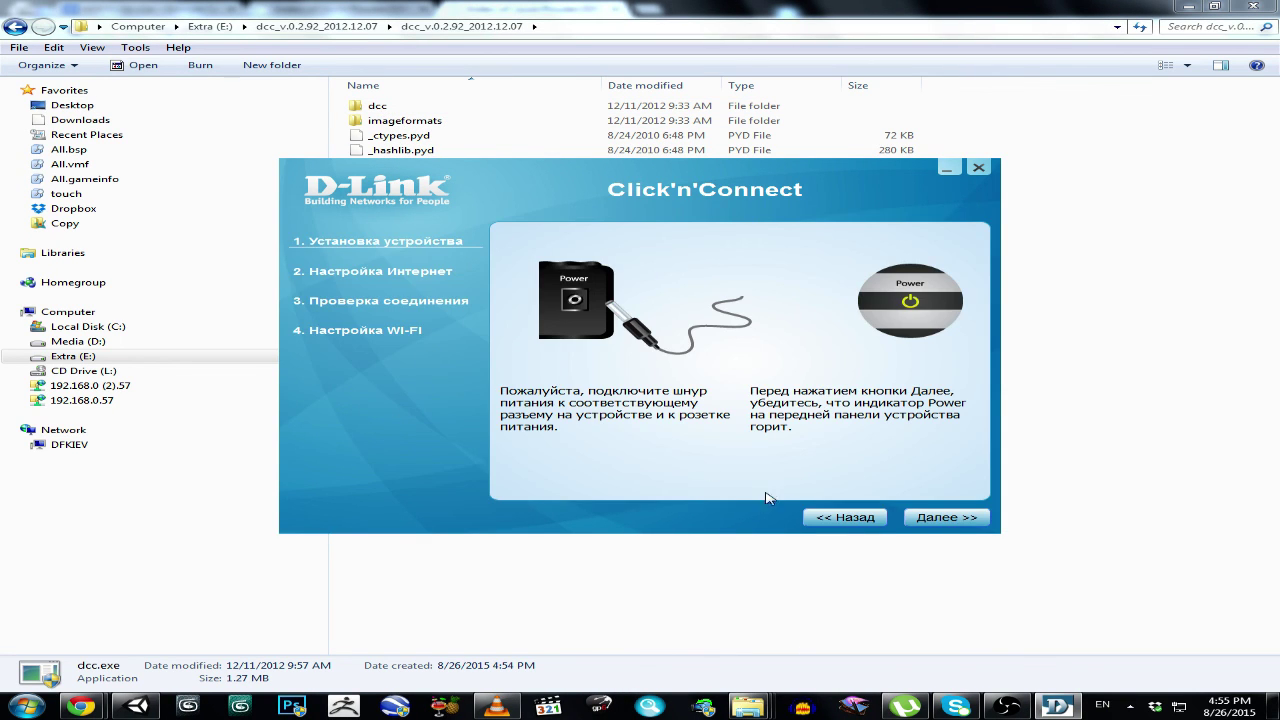
click(947, 518)
click(947, 518)
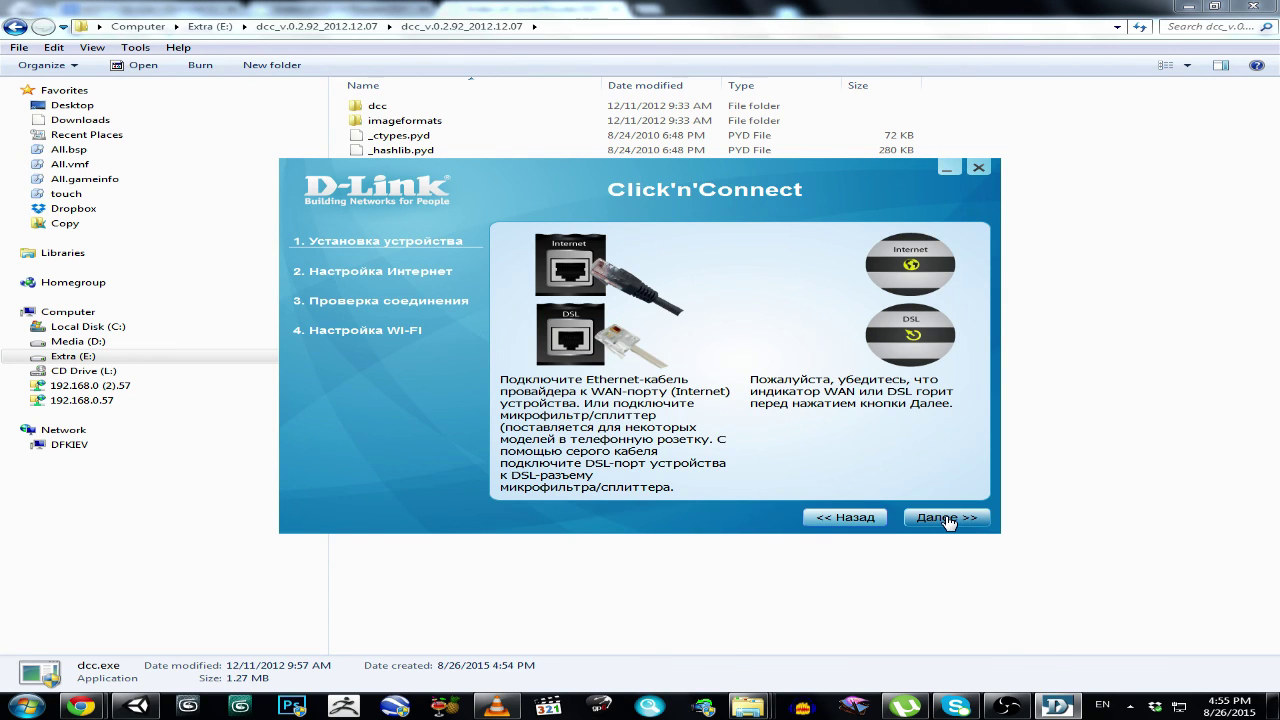
click(947, 518)
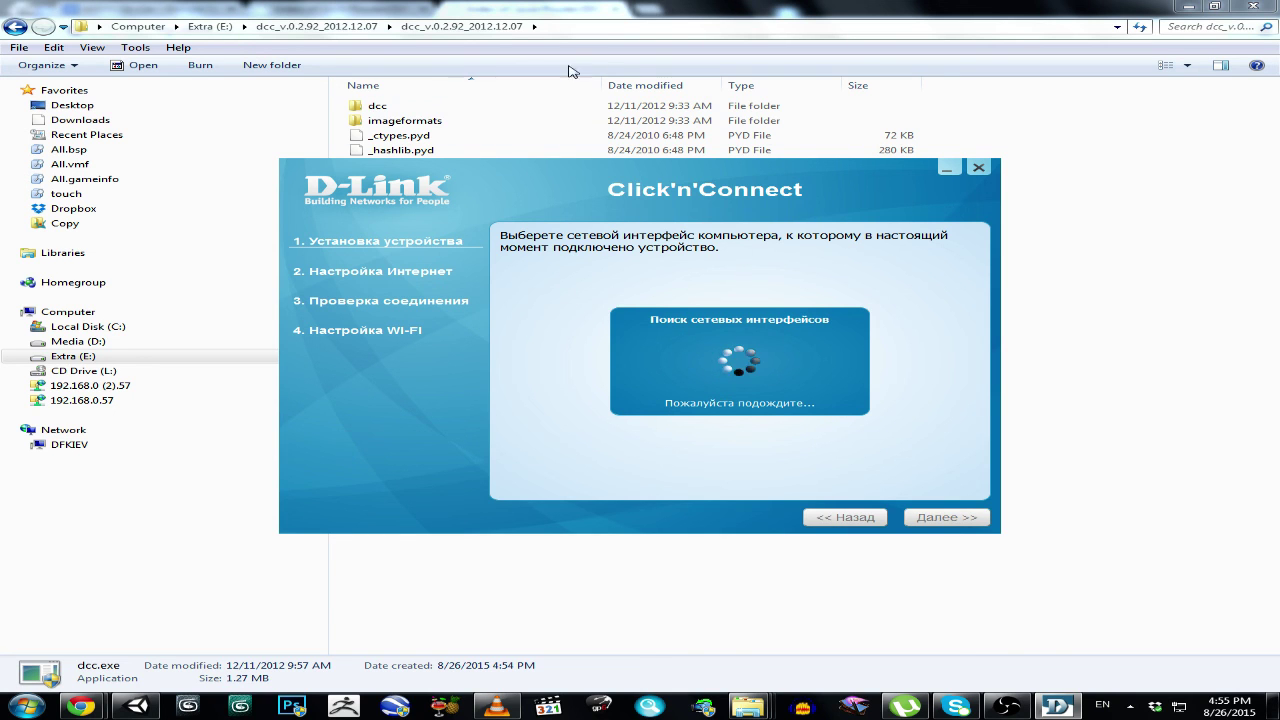
Close the Explorer window and continue the wizard with the Atheros AR8161/8165 PCI-E Gigabit Ethernet adapter.
click(482, 27)
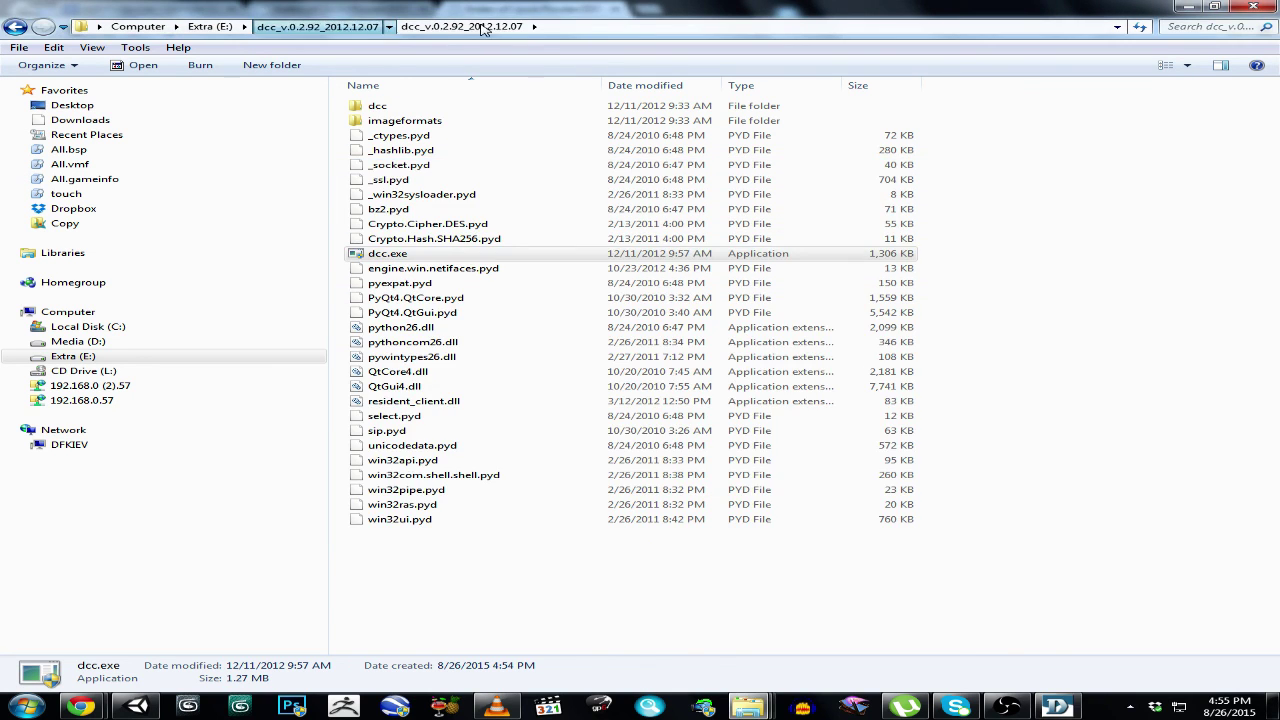
key(BackSpace)
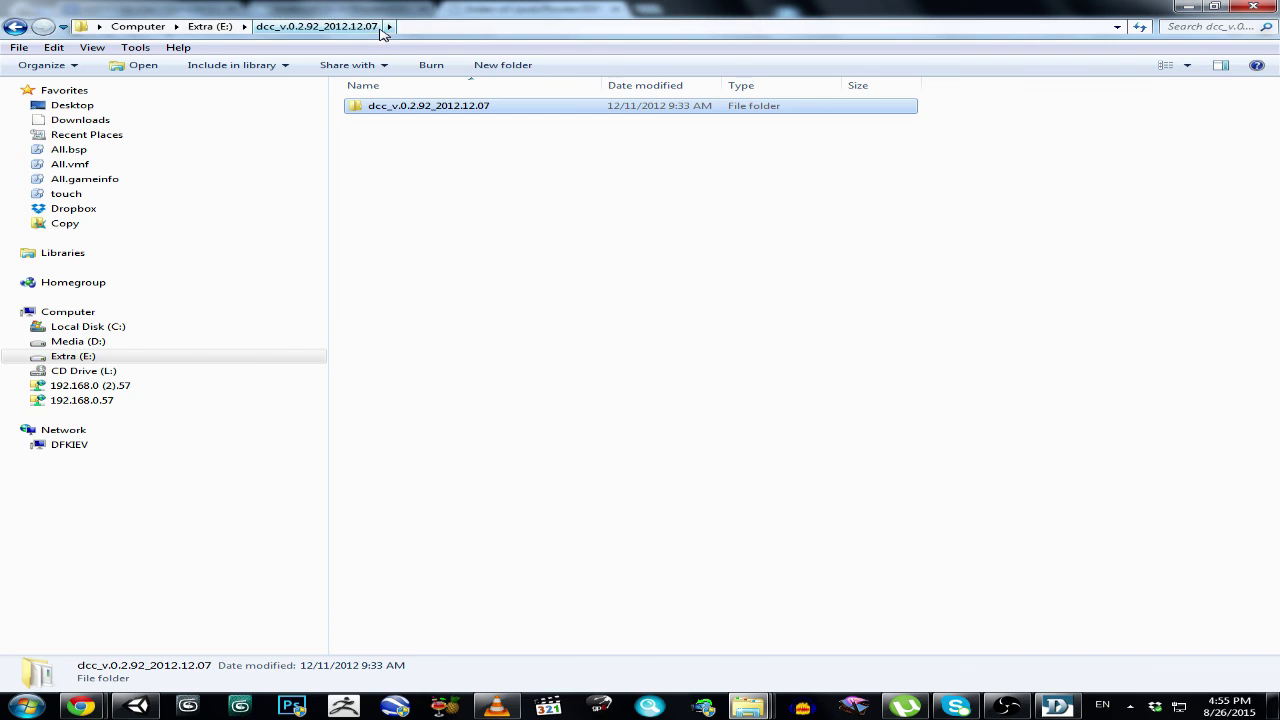
click(1247, 12)
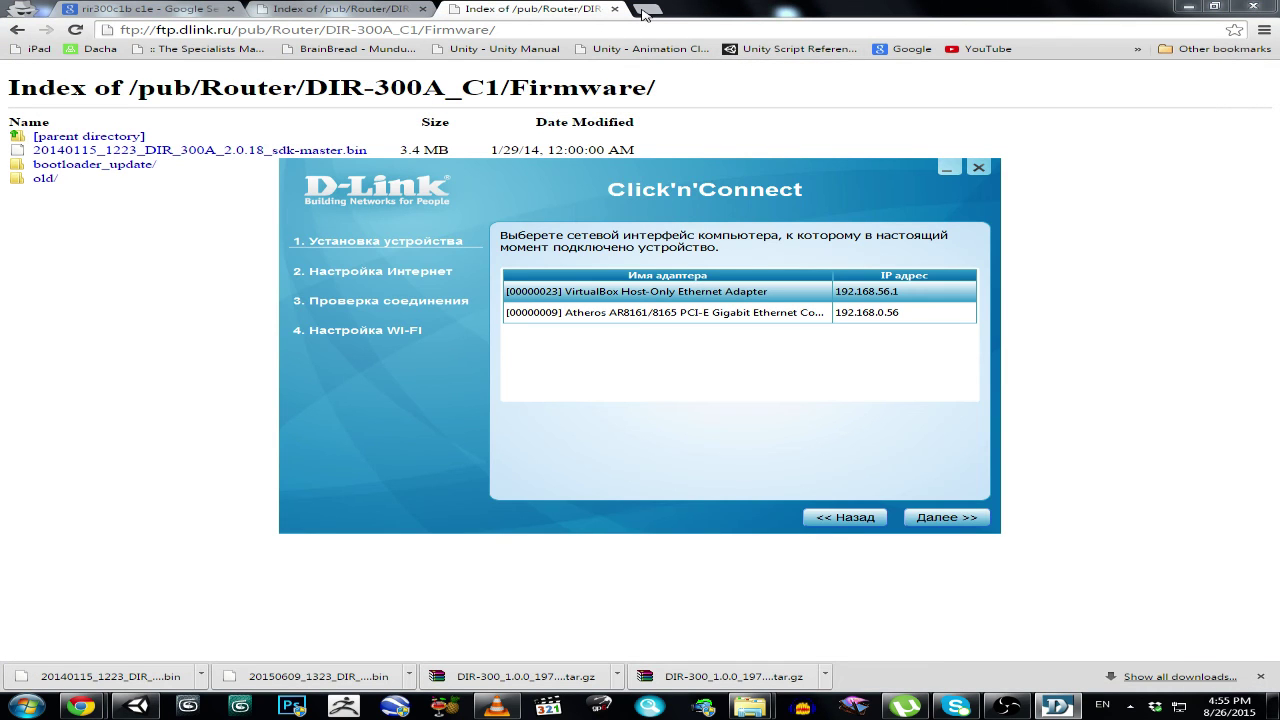
click(689, 316)
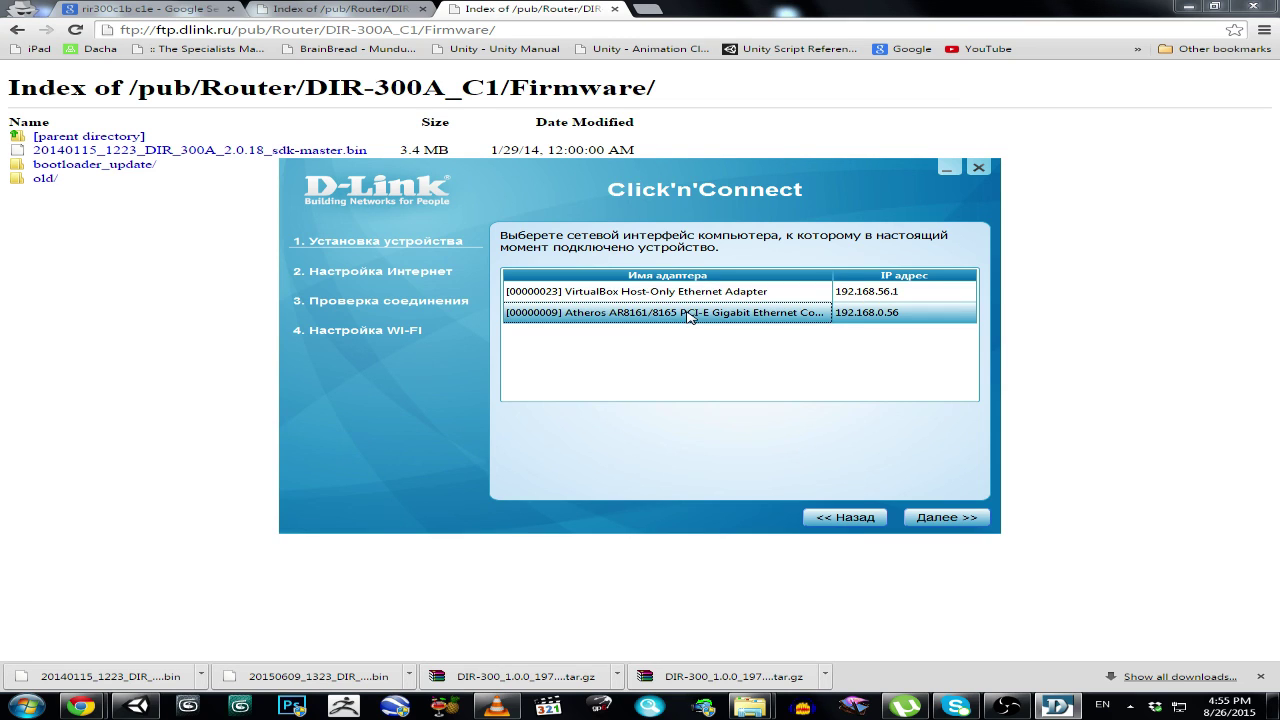
click(926, 518)
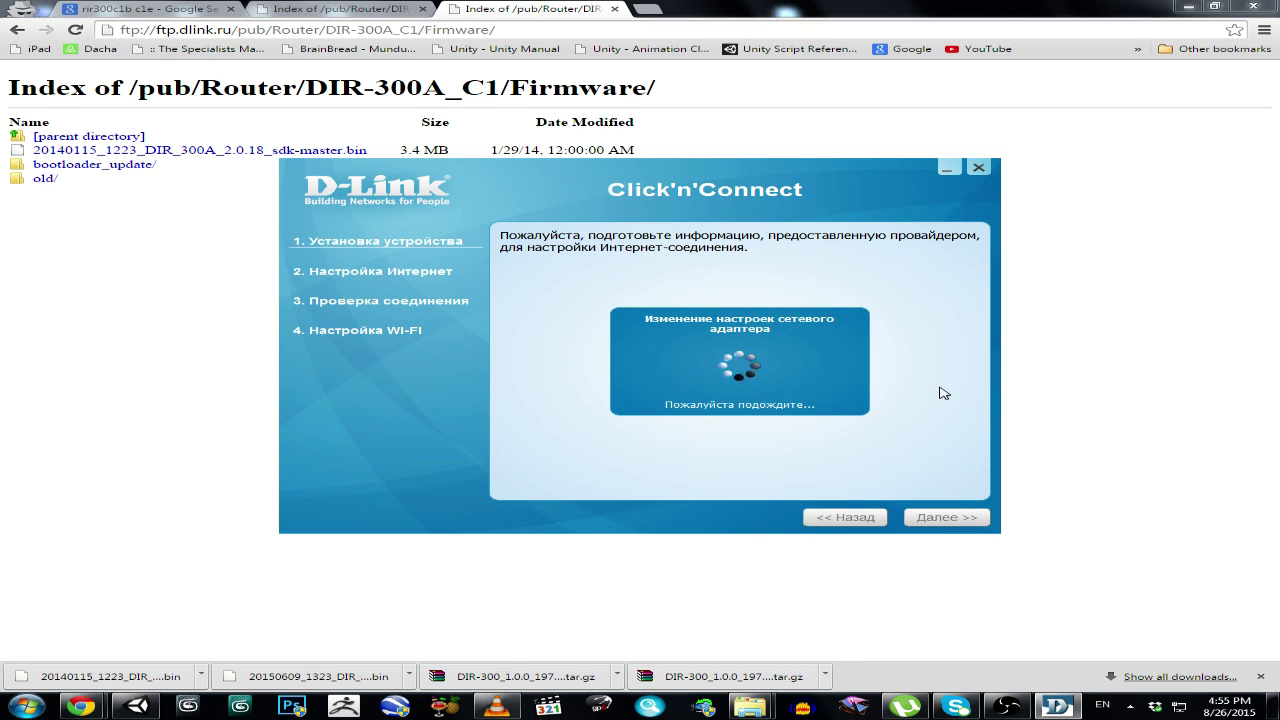
Switch to Chrome and load the router's web interface at 192.168.0.1 in a new tab.
click(648, 10)
text(192)
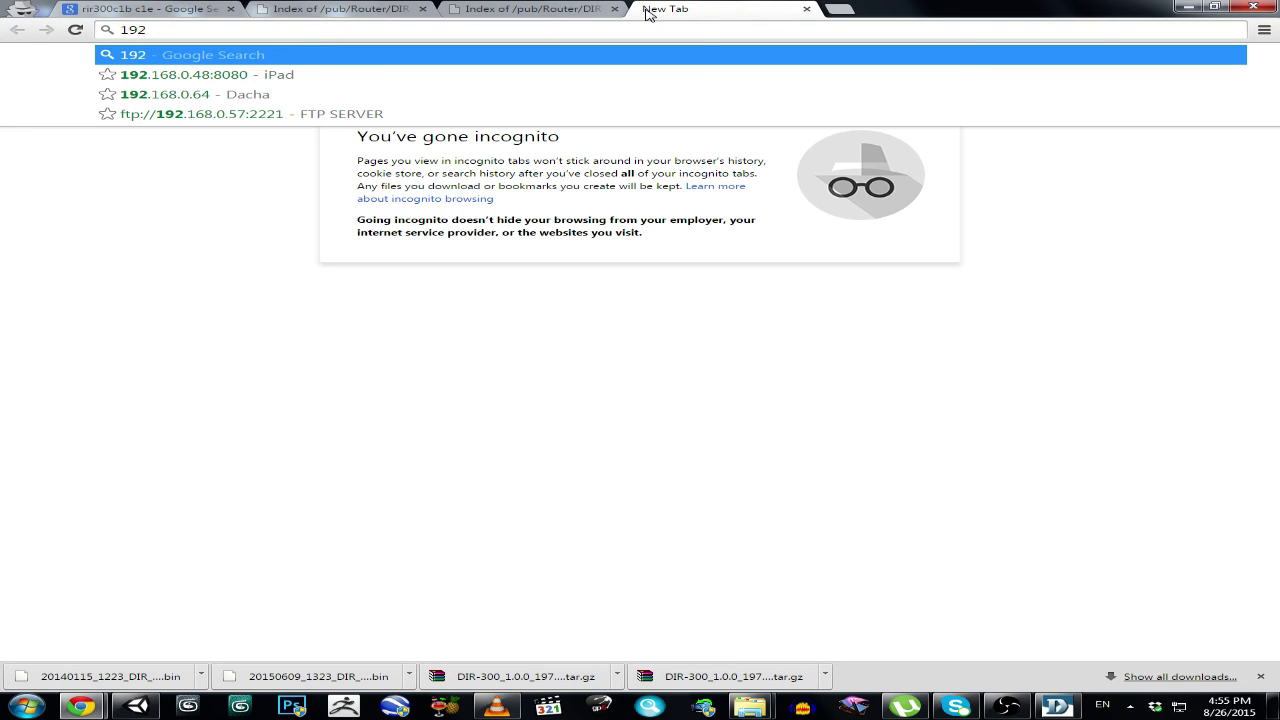
text(.168.0.1)
key(Return)
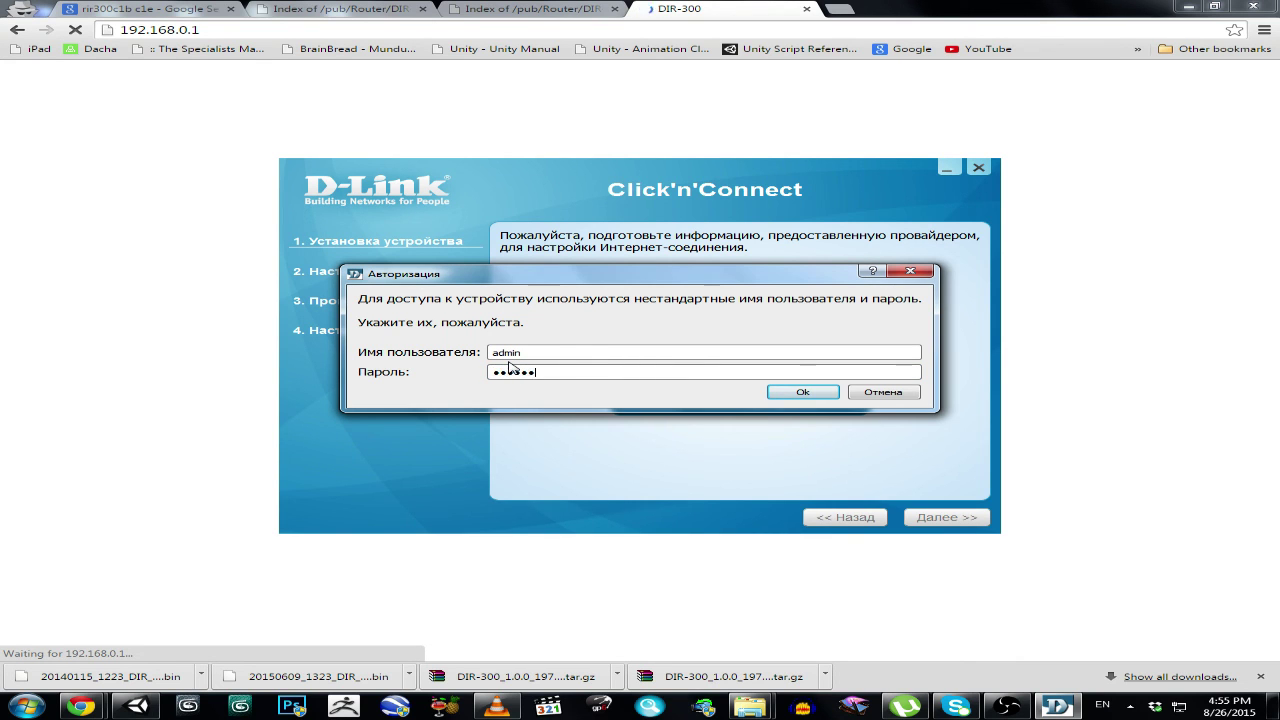
Authorize the wizard with the router account password for admin, and agree to the device software update.
text(•••••••••••)
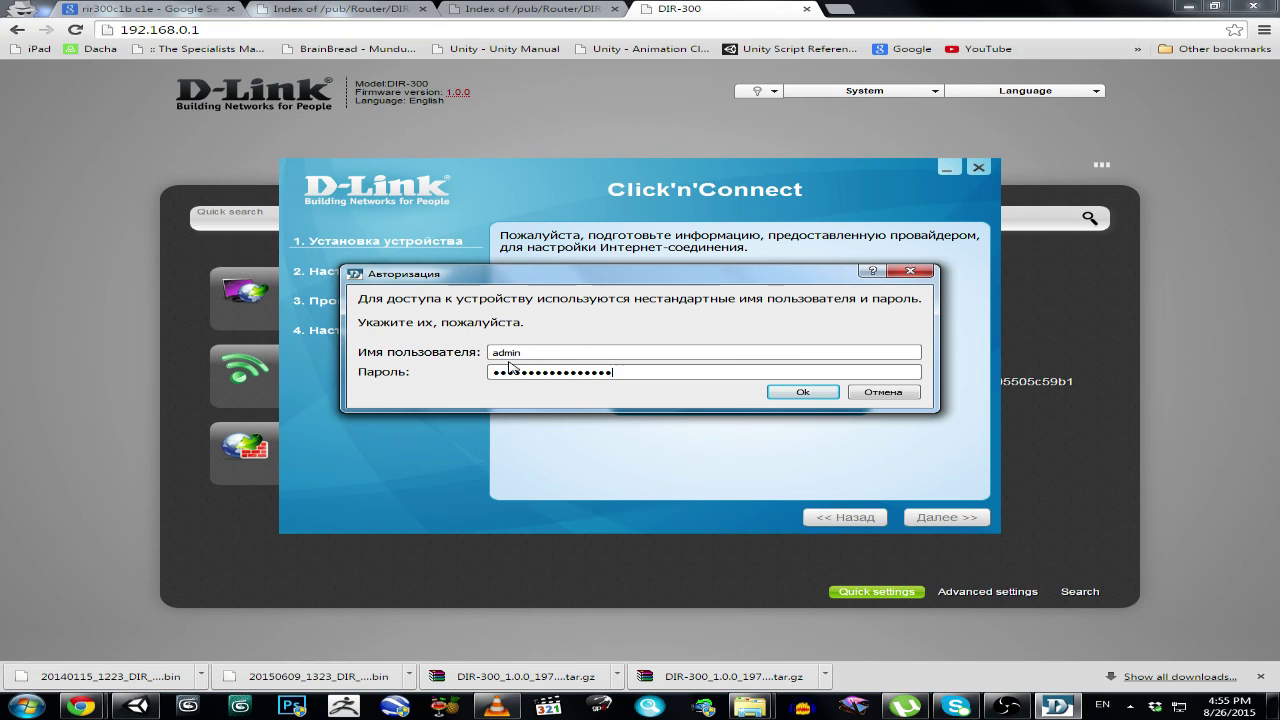
click(780, 392)
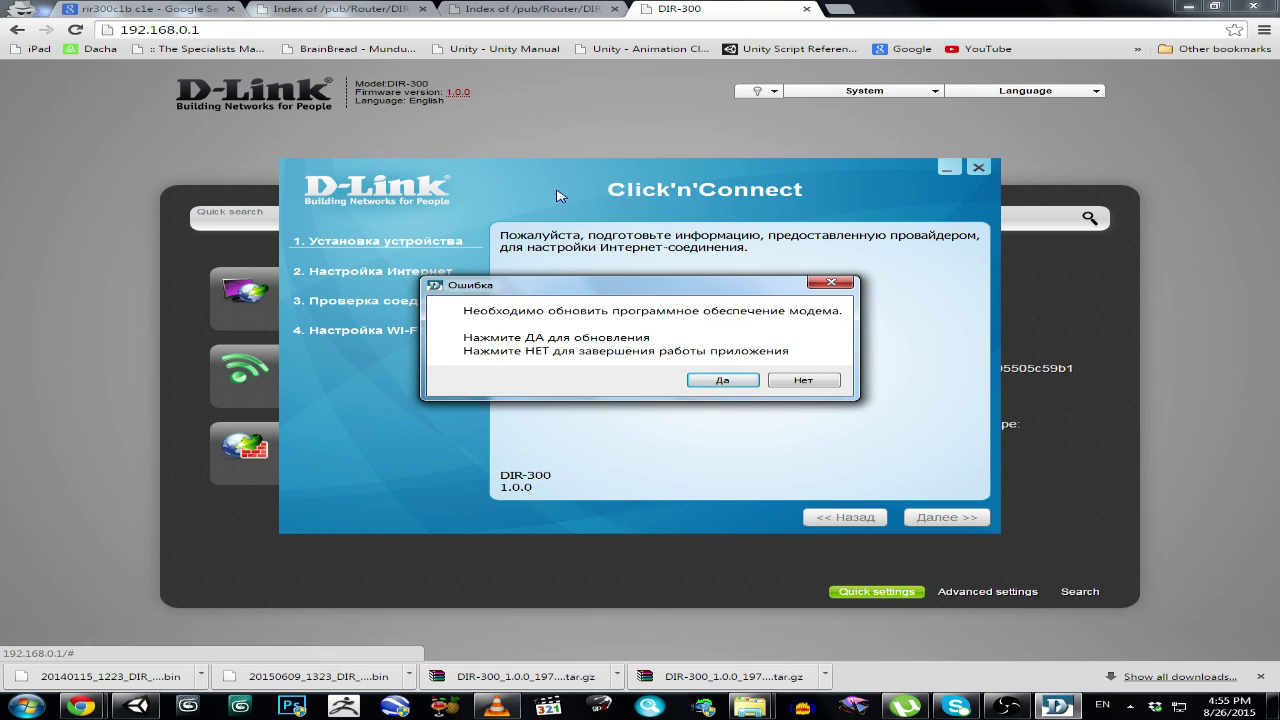
click(728, 381)
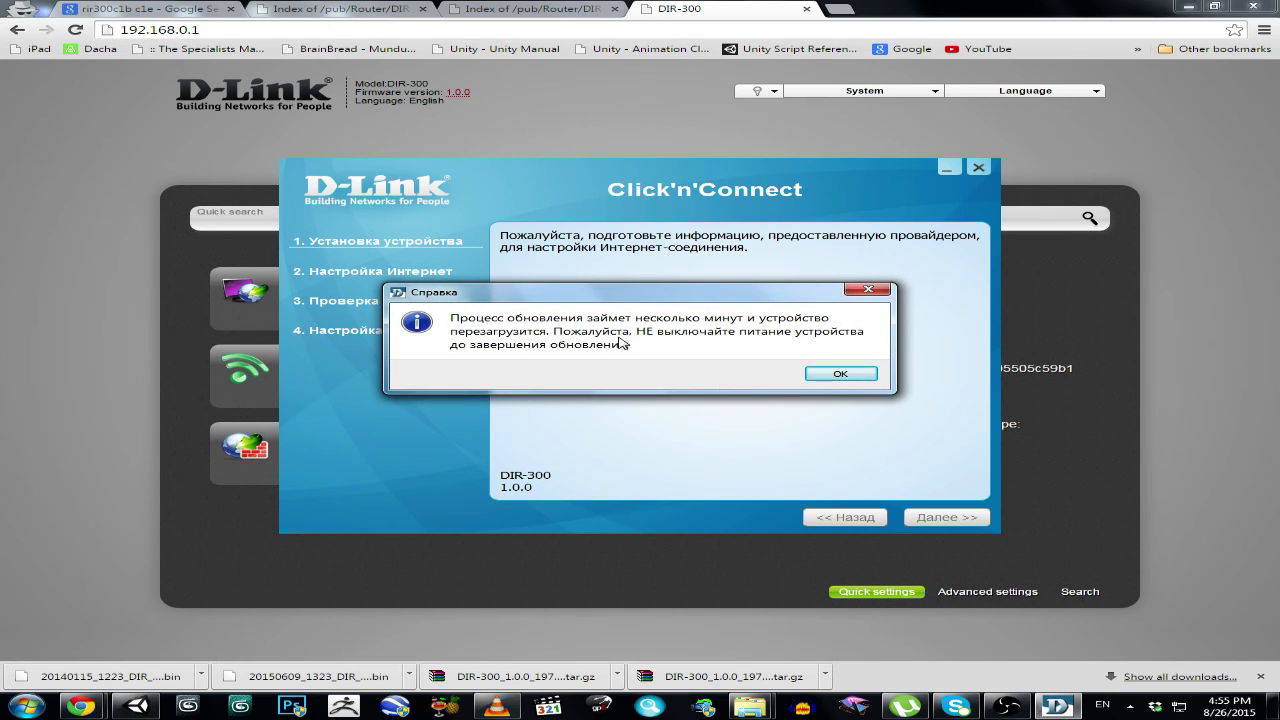
click(817, 378)
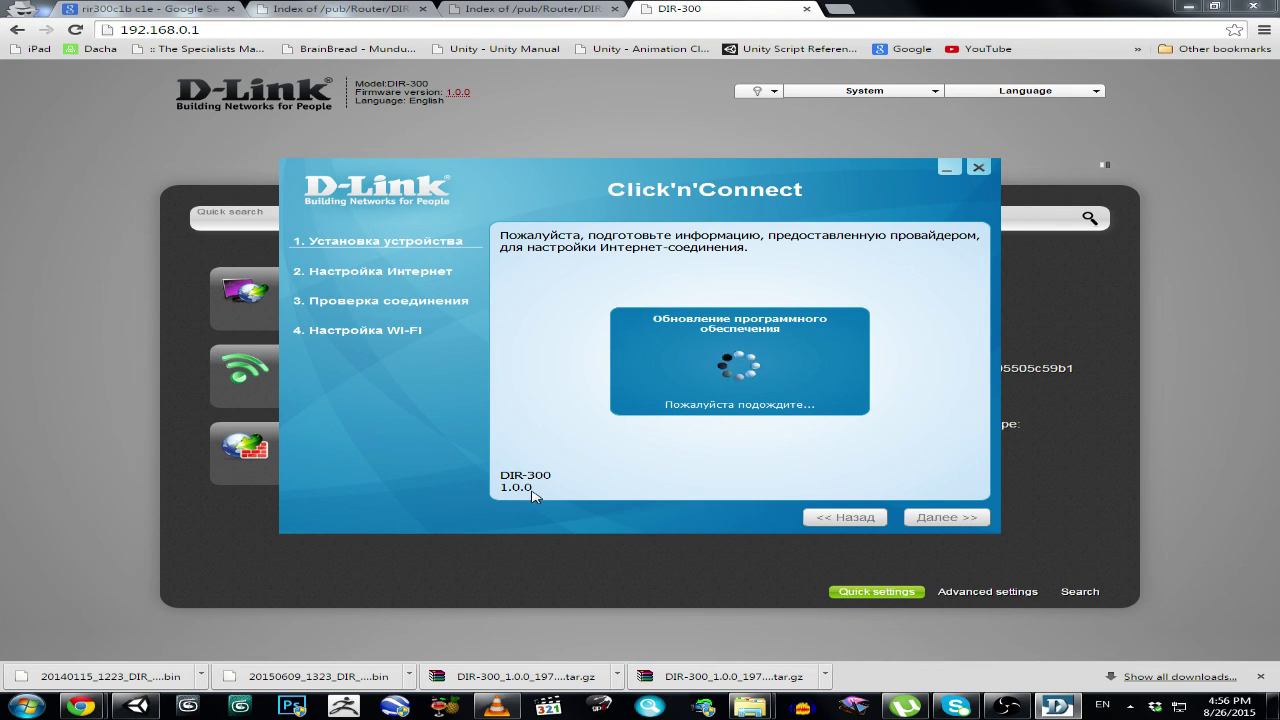
Reload the router page at 192.168.0.1 and switch back to Click'n'Connect to check the update progress.
mouse_move(858, 91)
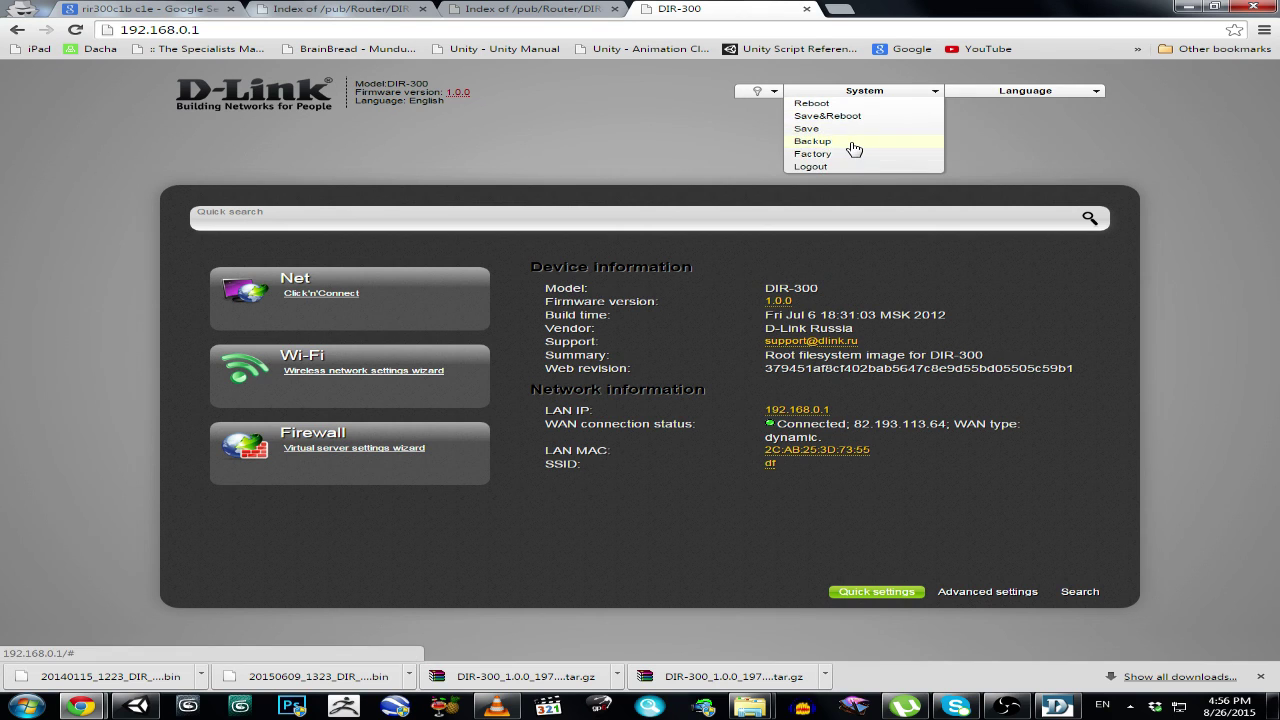
click(855, 148)
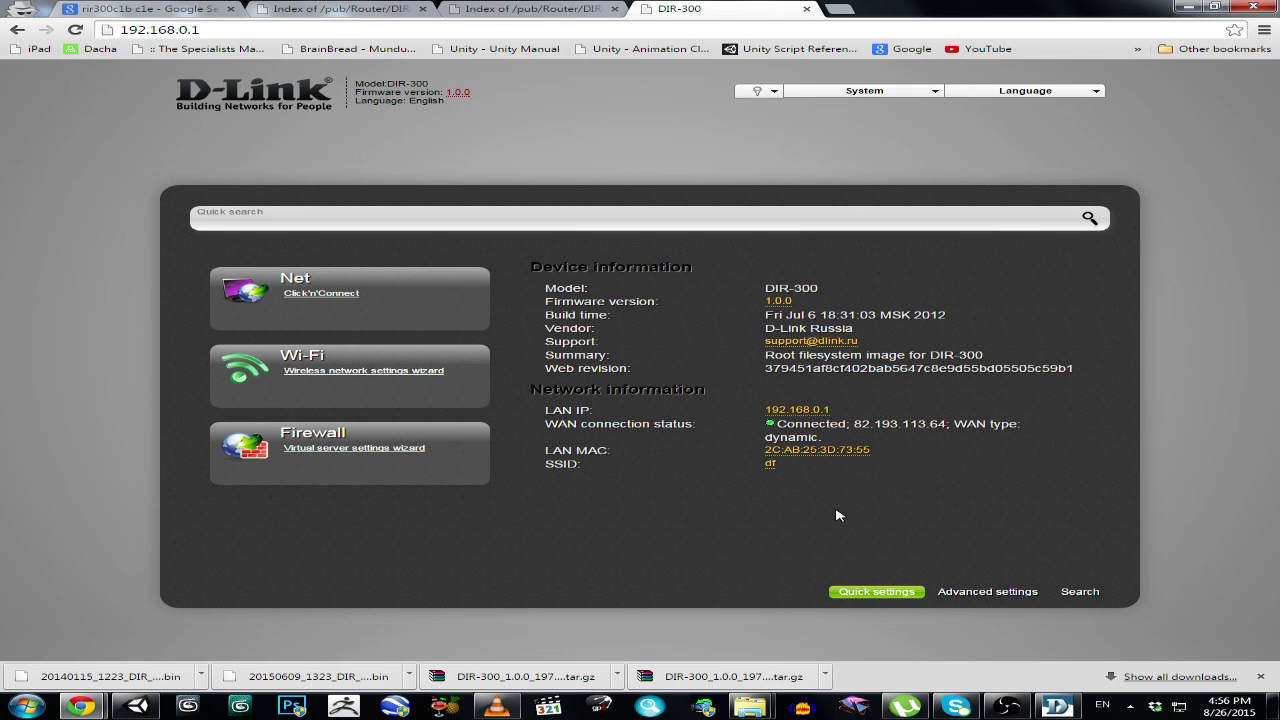
click(75, 29)
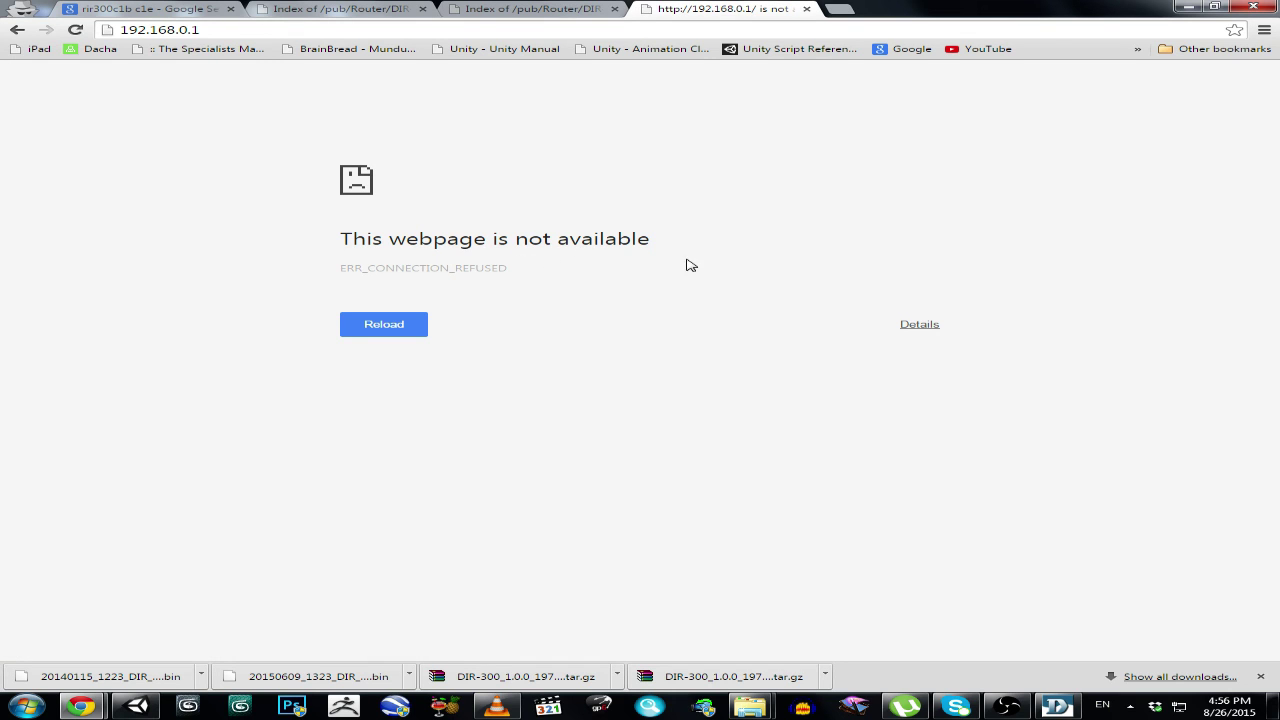
click(1057, 706)
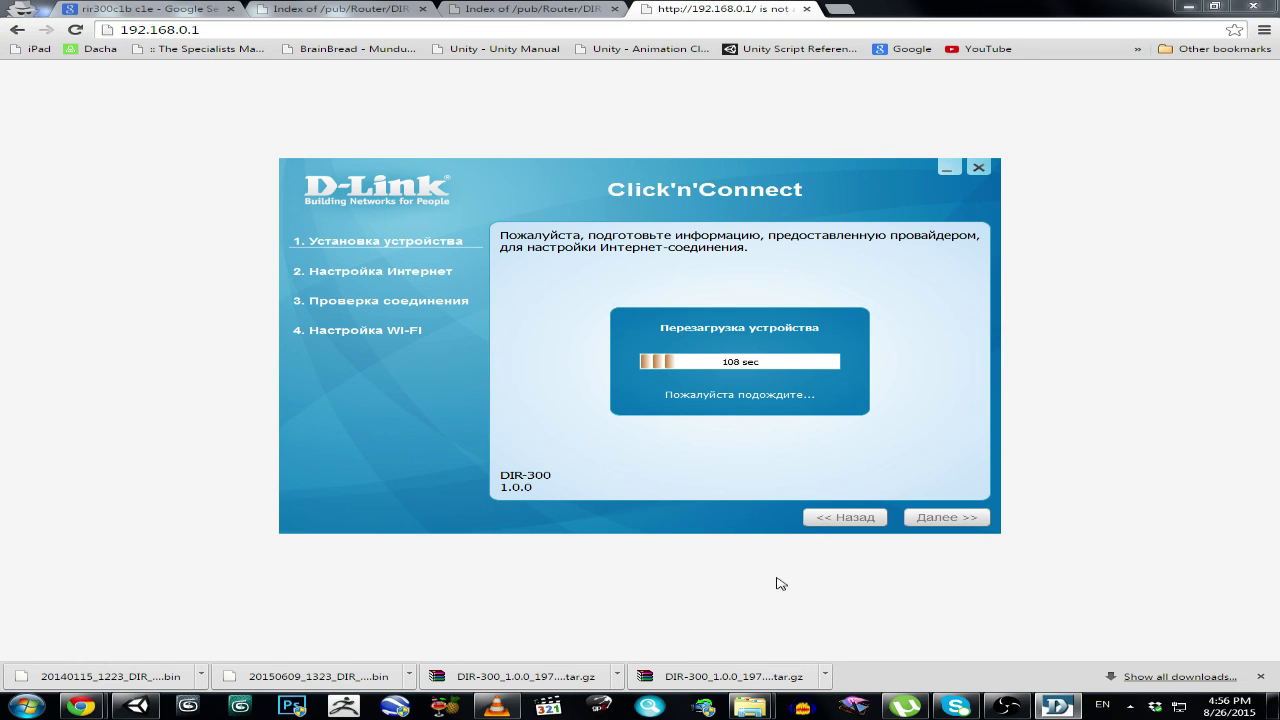
Bring up the Extra (E:) Explorer window and examine the three DIR-300_1.0.0 config.tar.gz backups of the router settings.
mouse_move(750, 706)
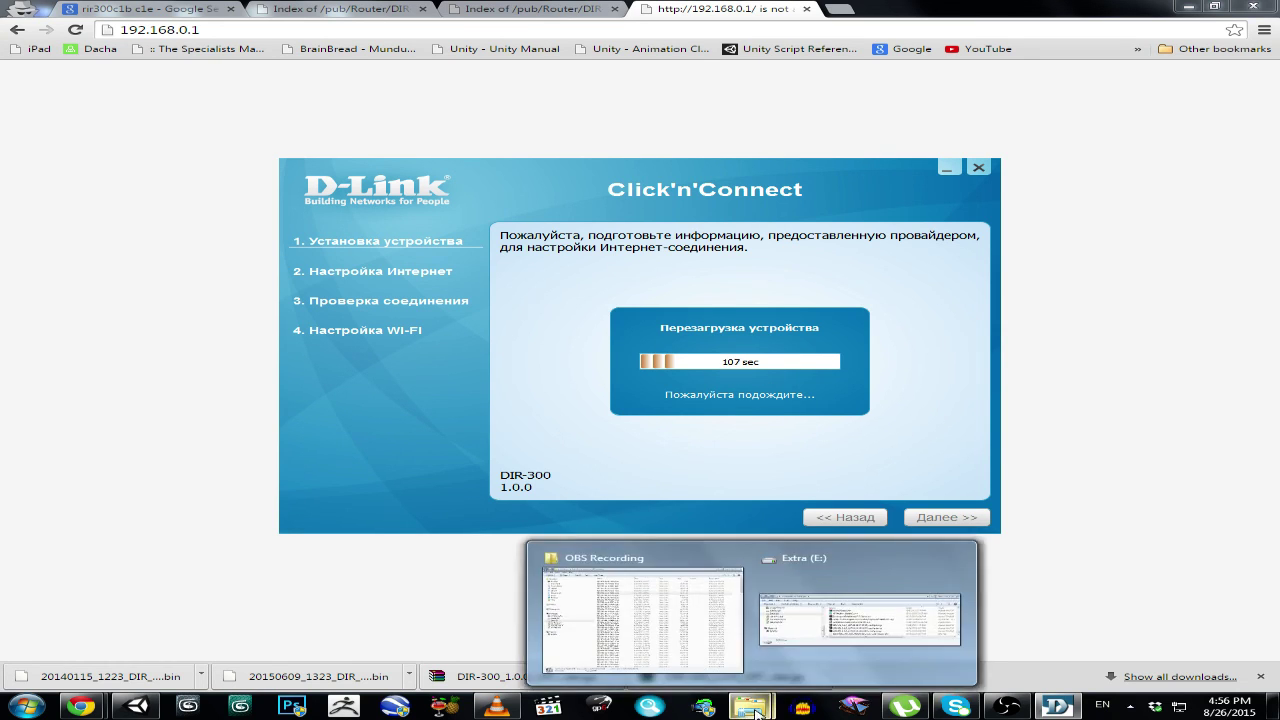
click(812, 588)
click(578, 389)
click(574, 376)
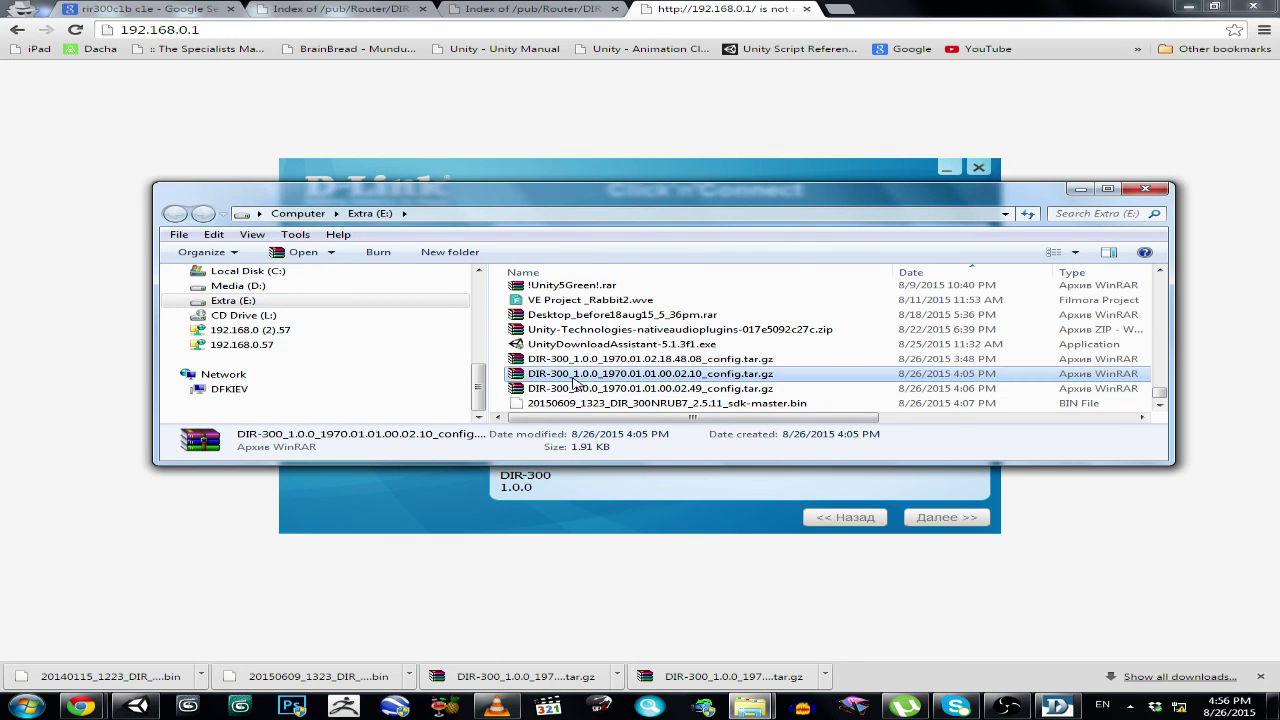
click(575, 360)
click(575, 376)
click(575, 389)
click(572, 377)
click(575, 360)
click(575, 375)
click(575, 389)
click(562, 373)
click(575, 360)
click(575, 375)
click(575, 389)
click(575, 360)
click(575, 375)
click(575, 389)
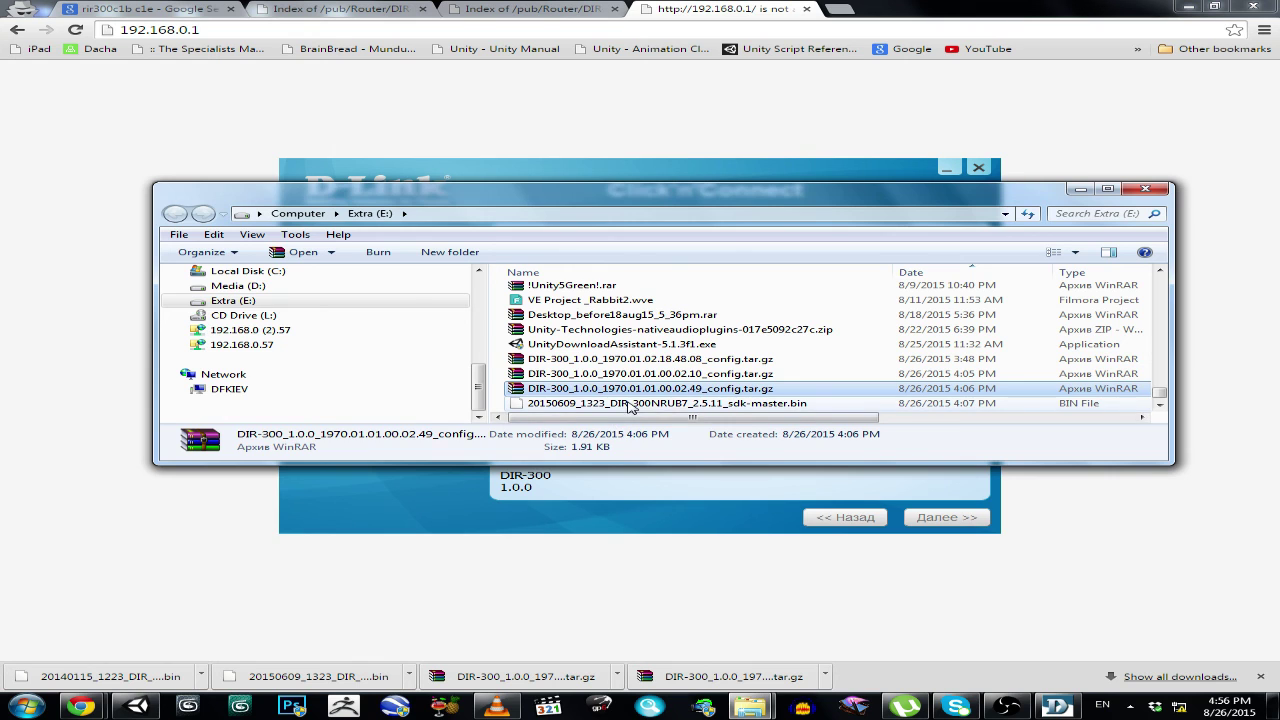
Write "make backups before YOU START DOING THIS ! ! !" in Notepad, discard the note unsaved and minimize the Explorer window.
key(super)
key(super)
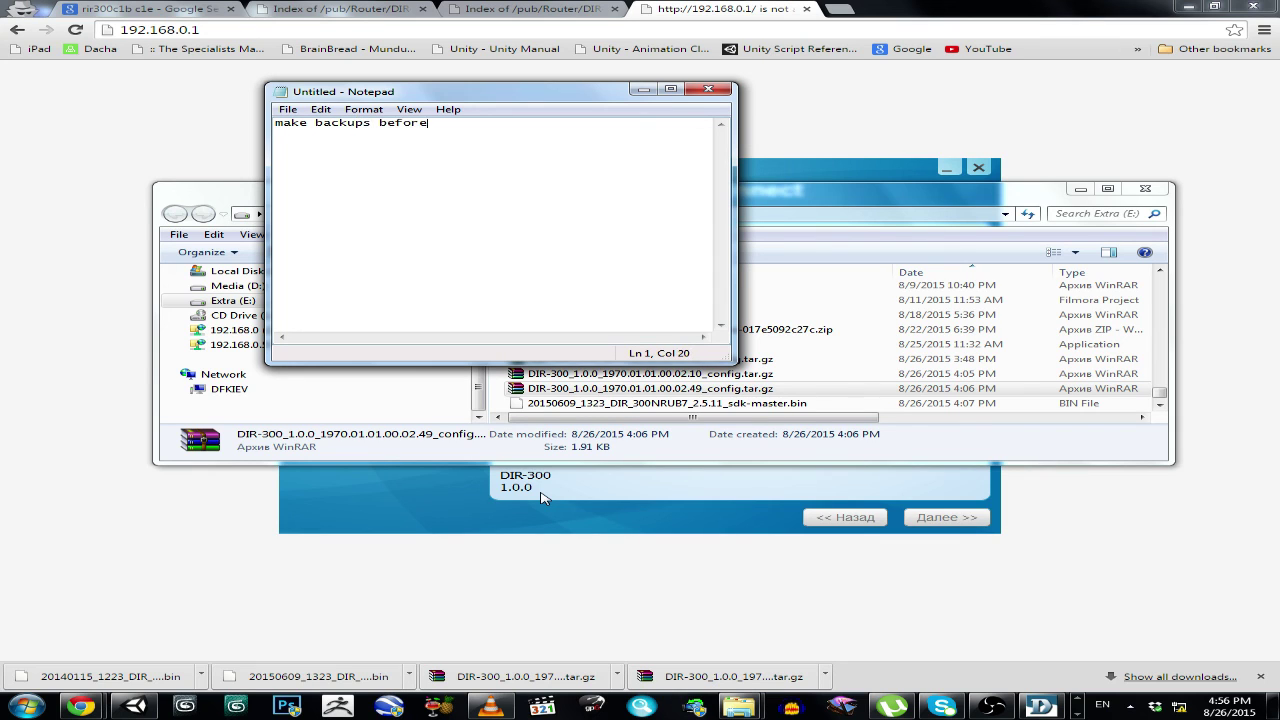
text(YOU START DOI(NG T)
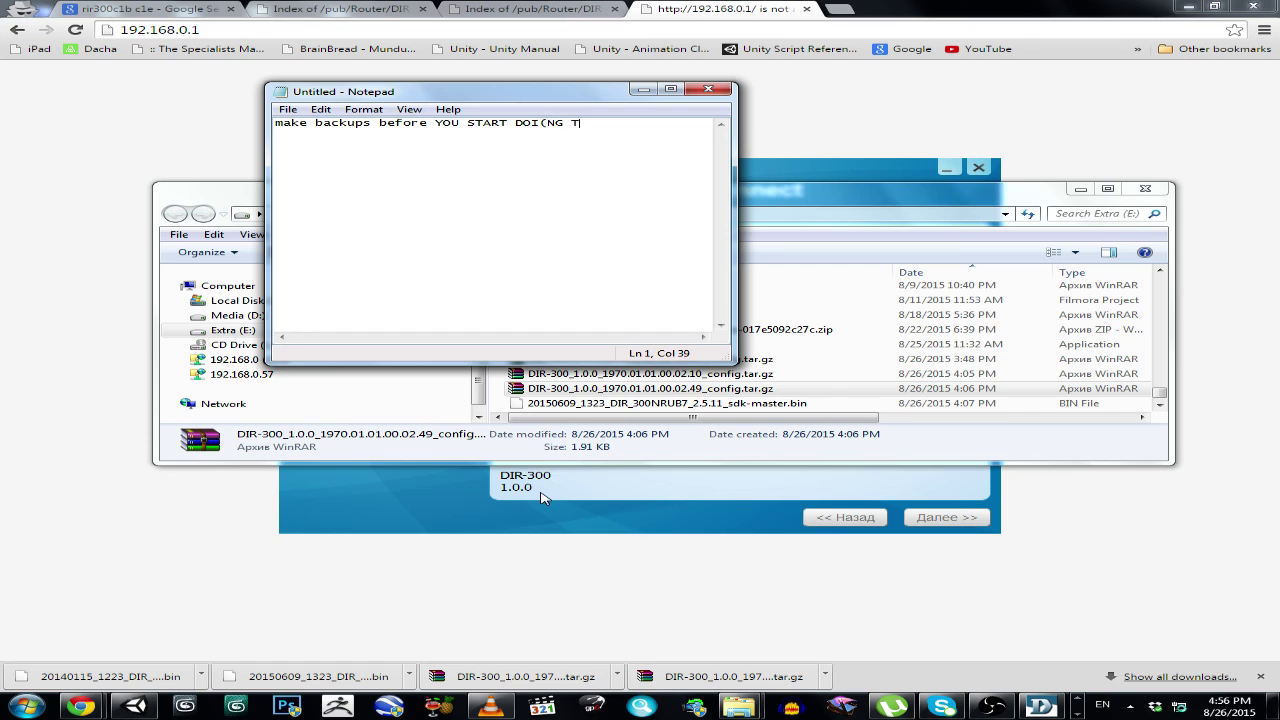
text(S ! ! !)
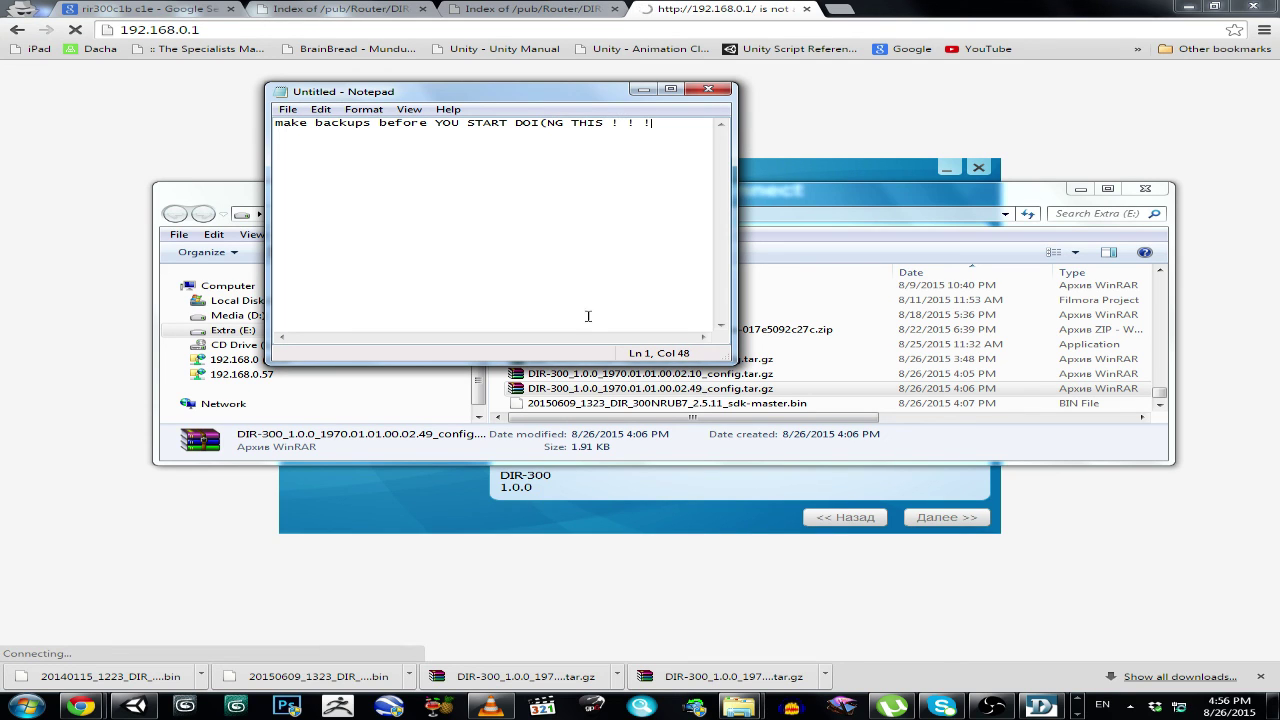
drag(568, 92, 711, 453)
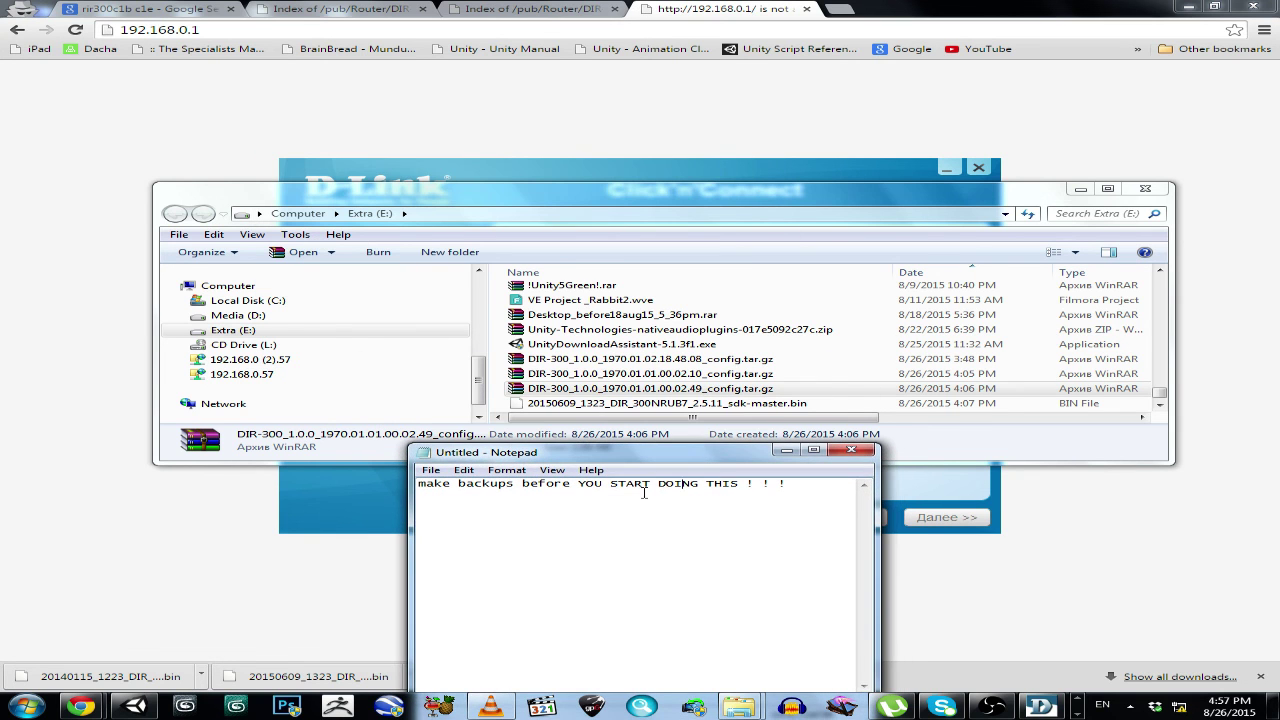
double_click(462, 484)
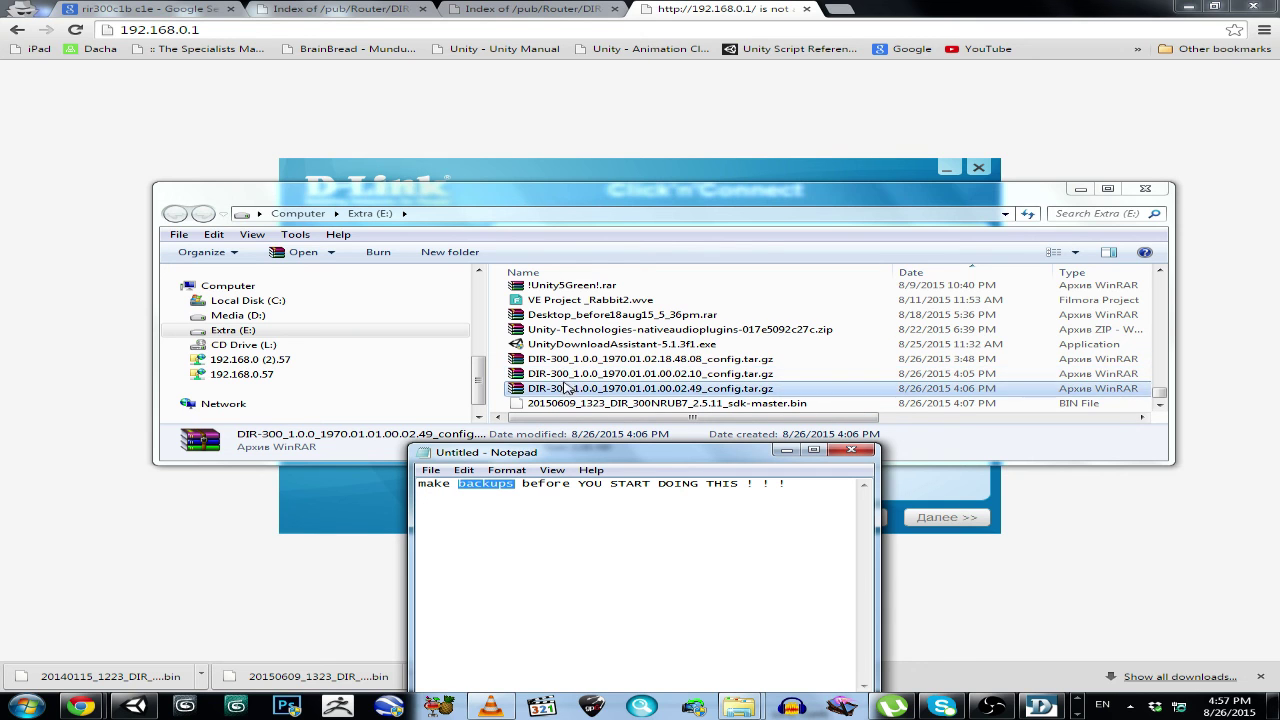
click(851, 450)
click(679, 358)
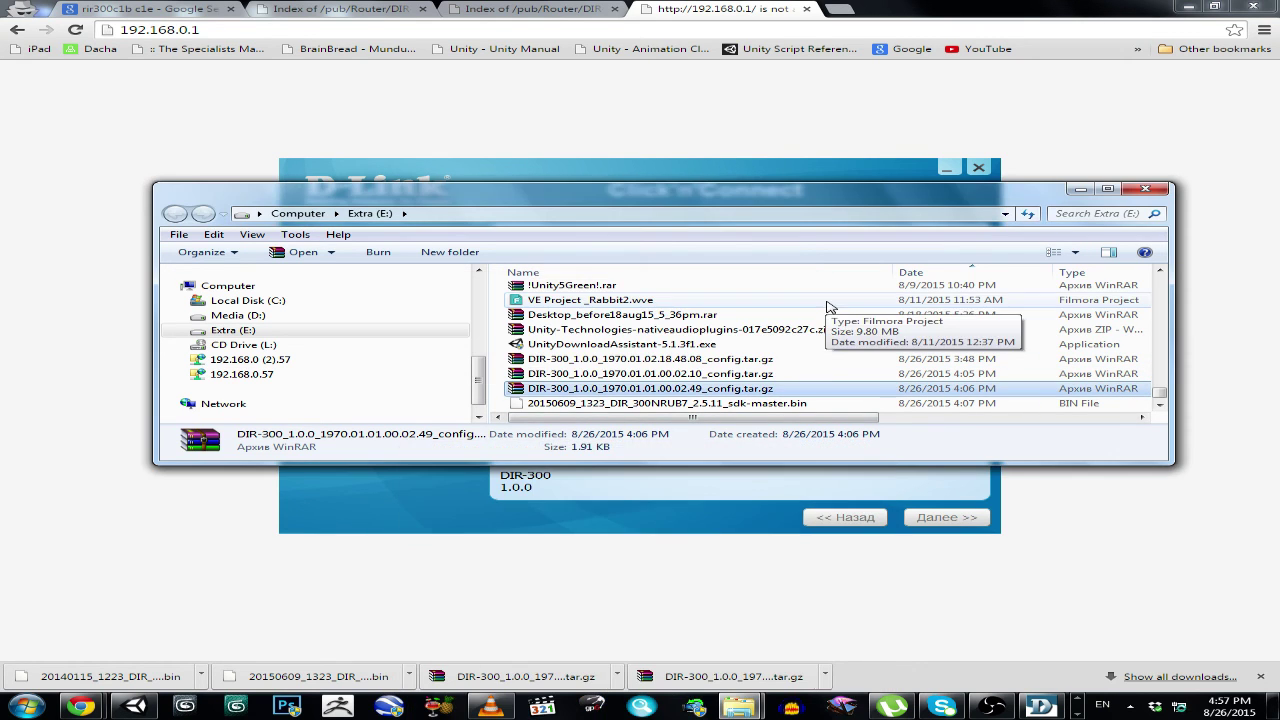
click(1080, 189)
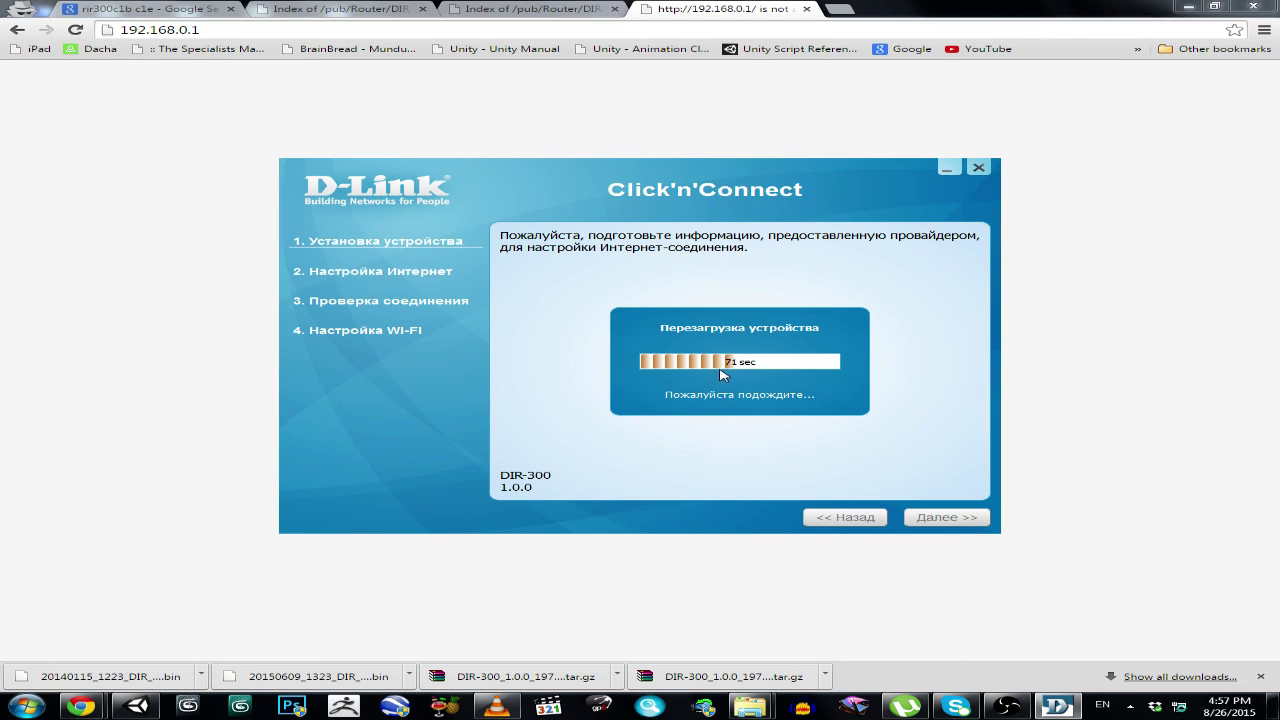
click(1007, 707)
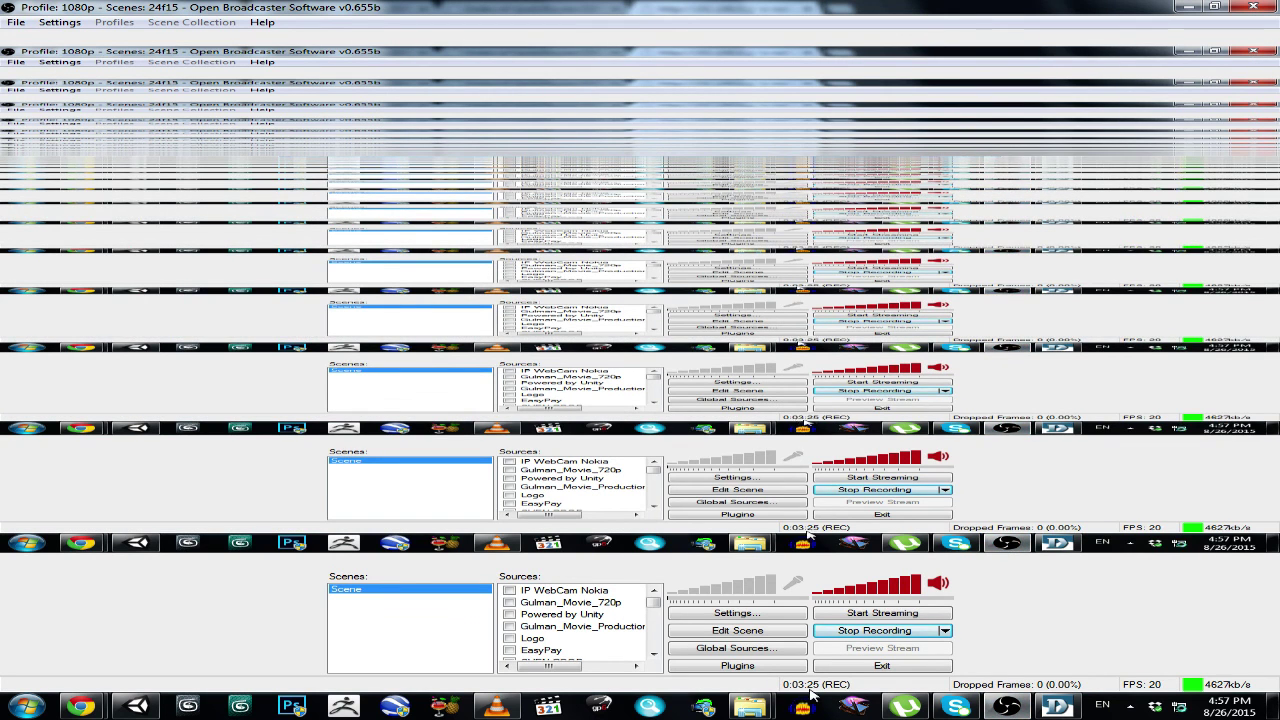
click(1007, 707)
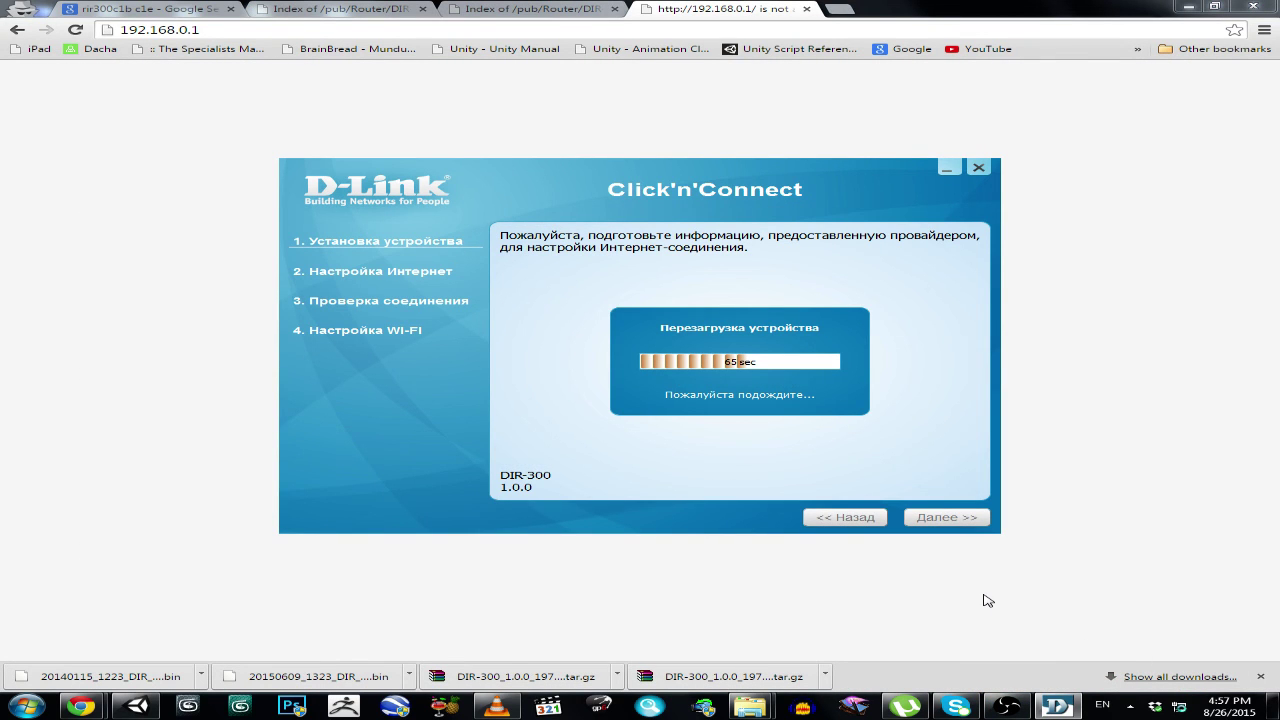
click(143, 706)
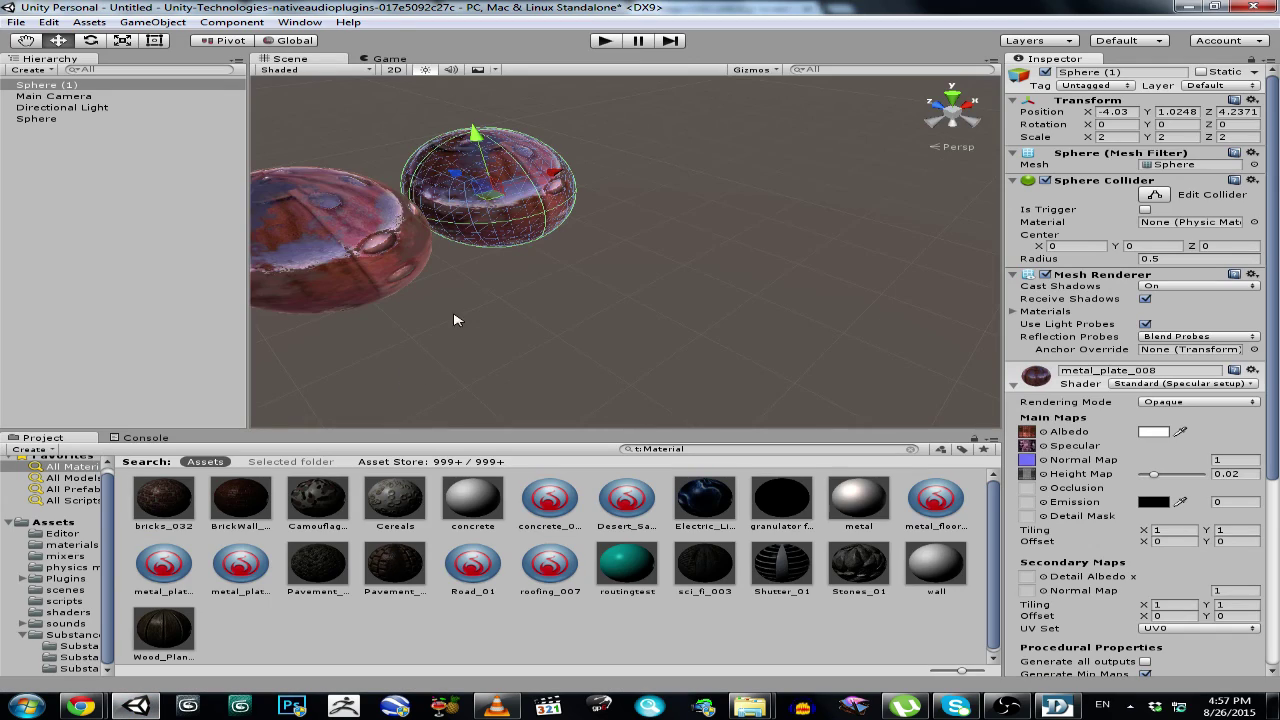
click(1189, 6)
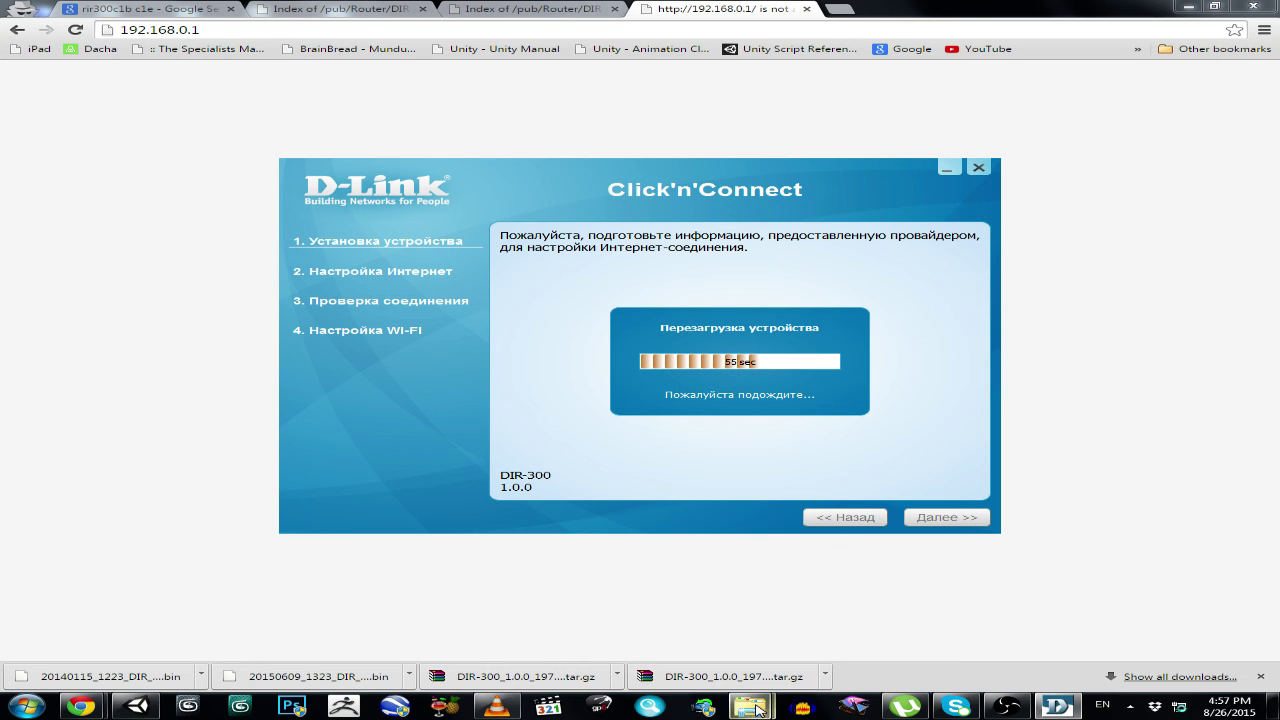
Close the OBS Recording folder window, and close both D-Link FTP index tabs in Chrome.
mouse_move(750, 706)
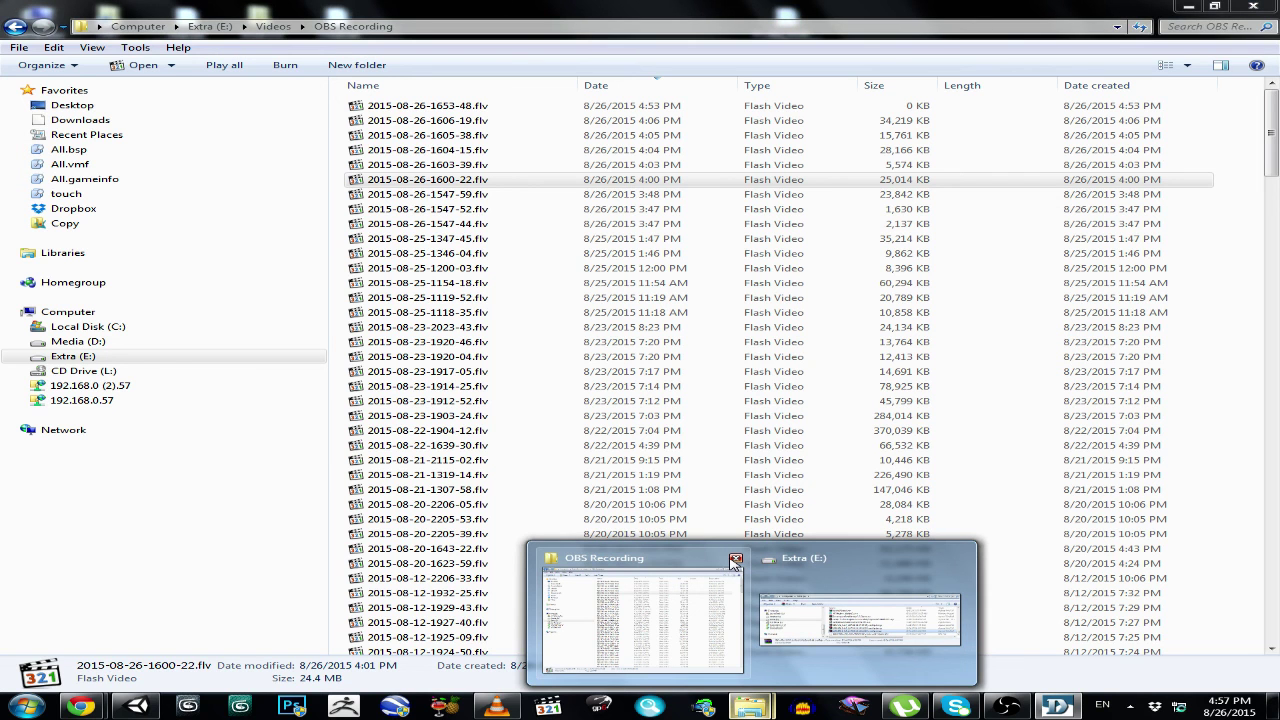
click(735, 561)
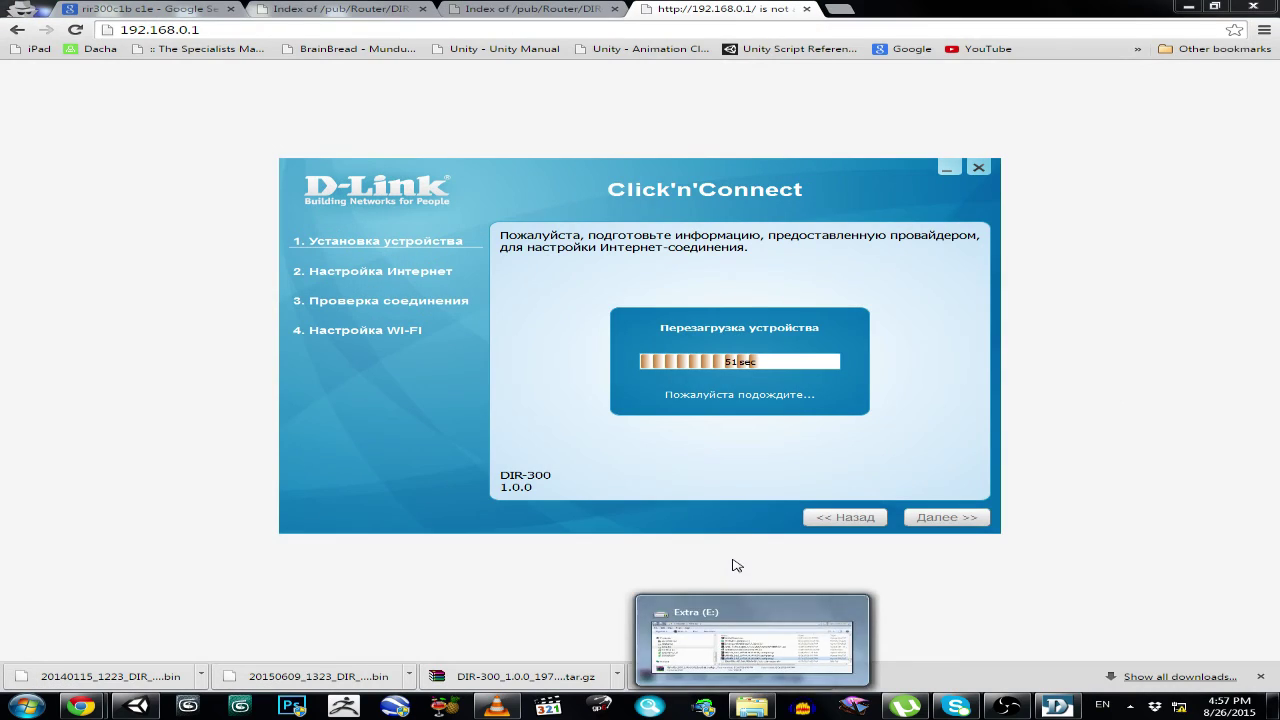
mouse_move(90, 700)
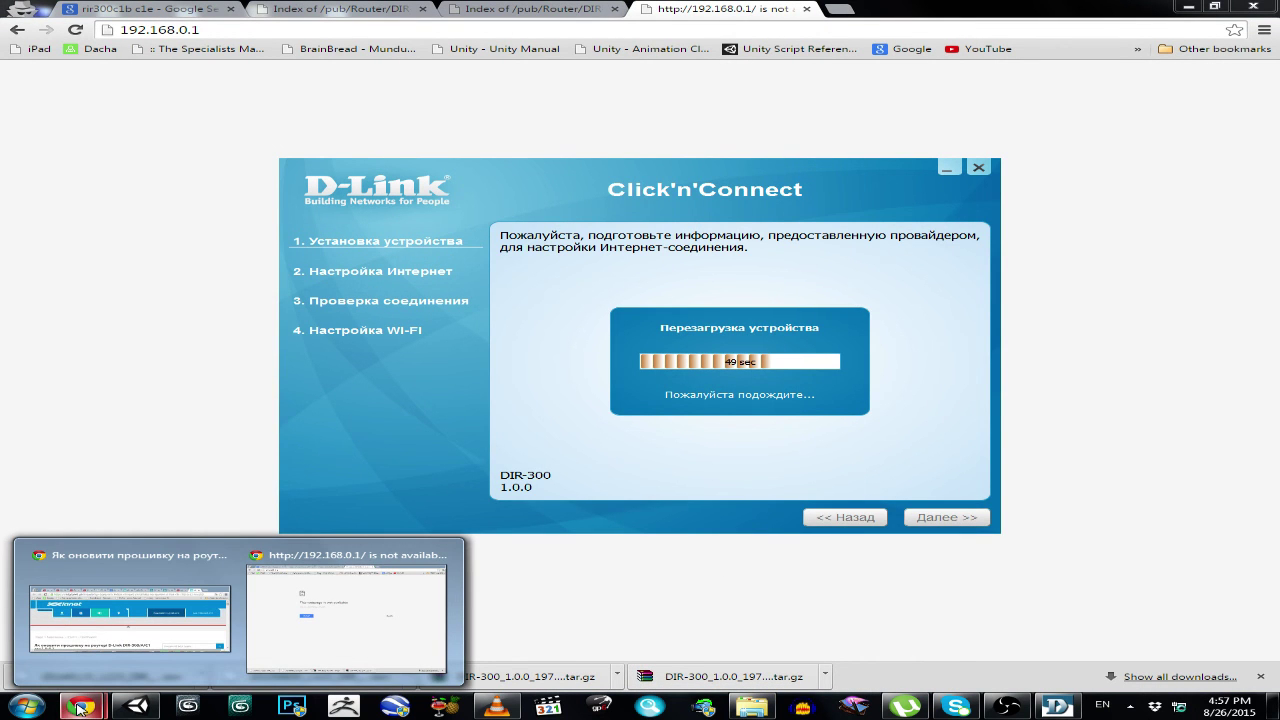
click(325, 615)
click(556, 7)
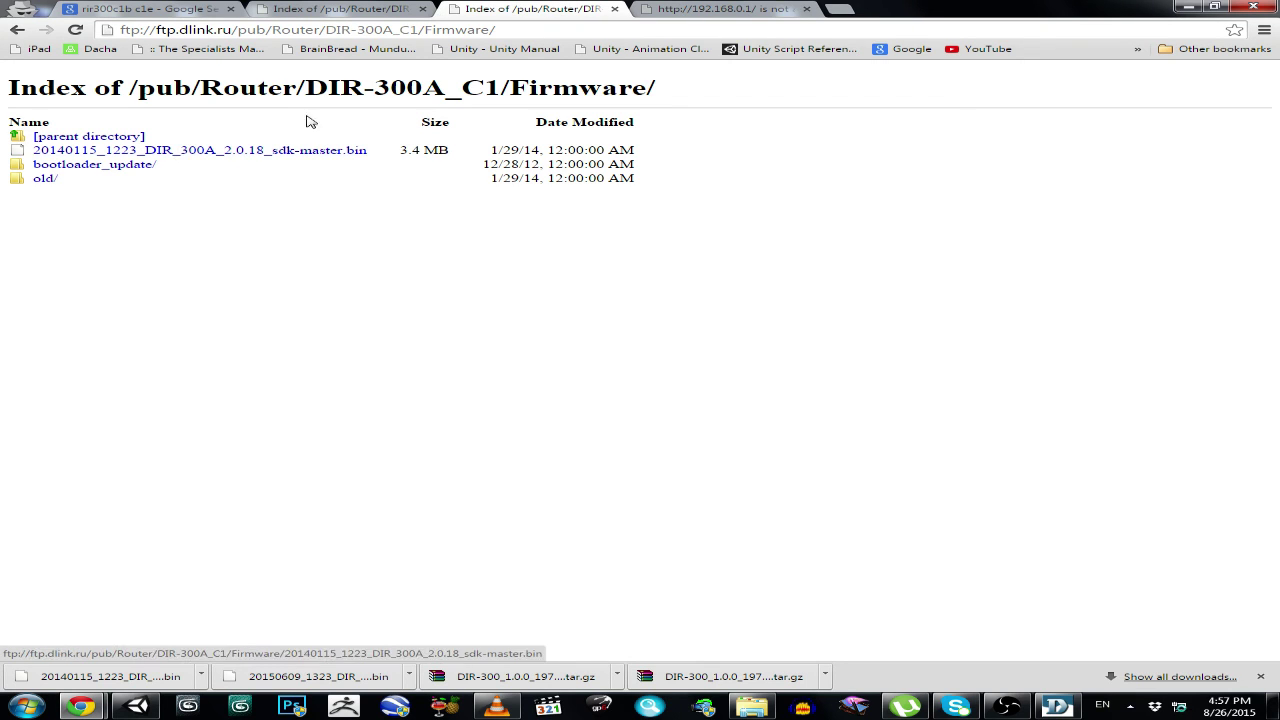
click(614, 8)
click(349, 9)
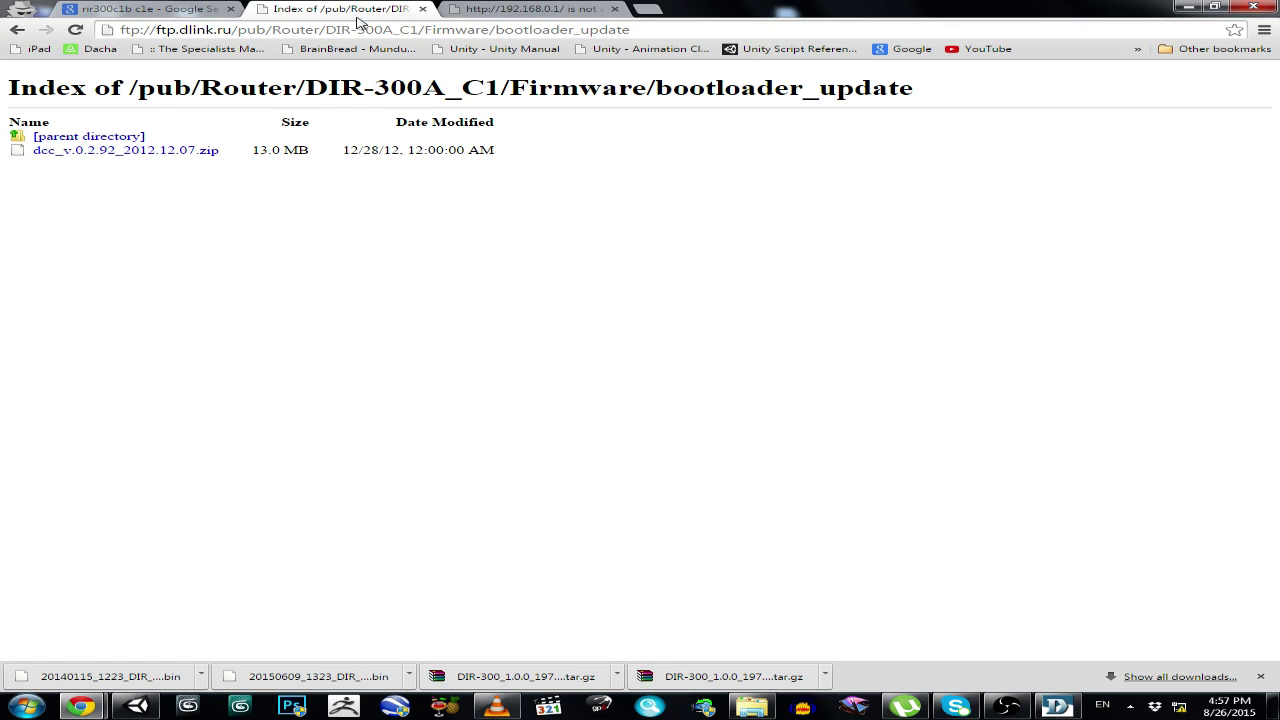
click(421, 9)
Shorten the Google Images query to "rir300 c1".
click(185, 12)
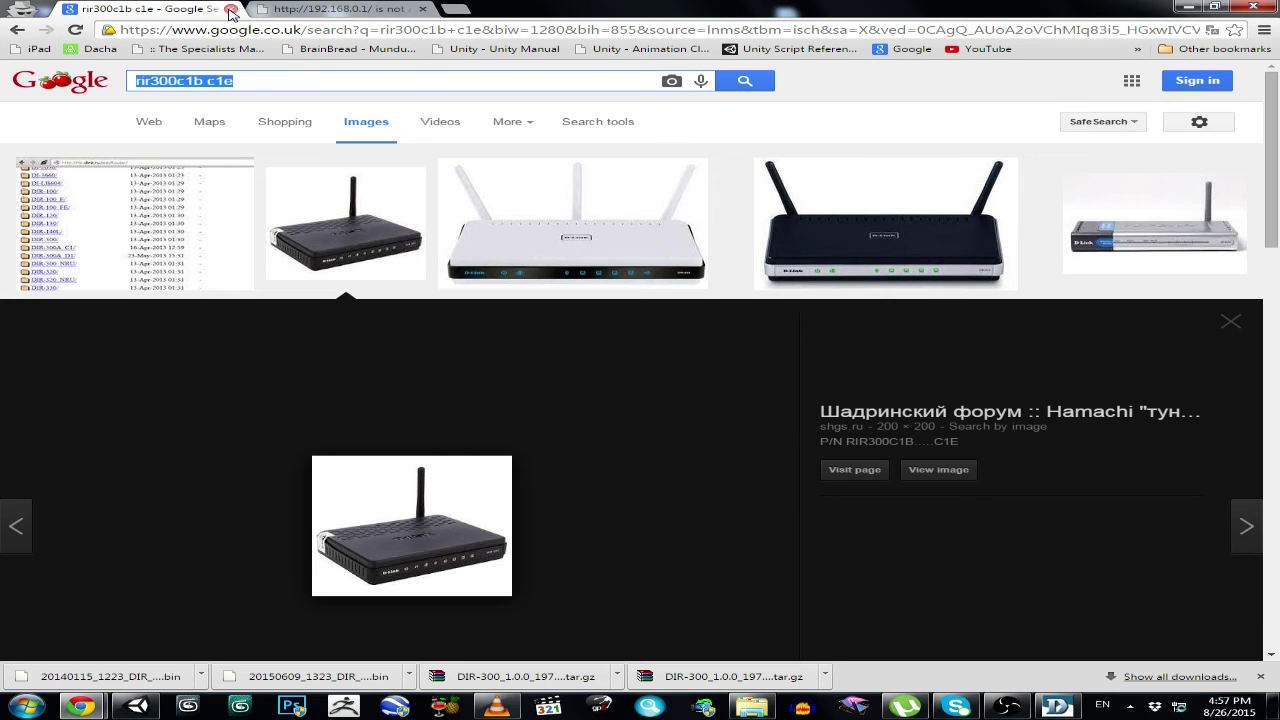
click(167, 81)
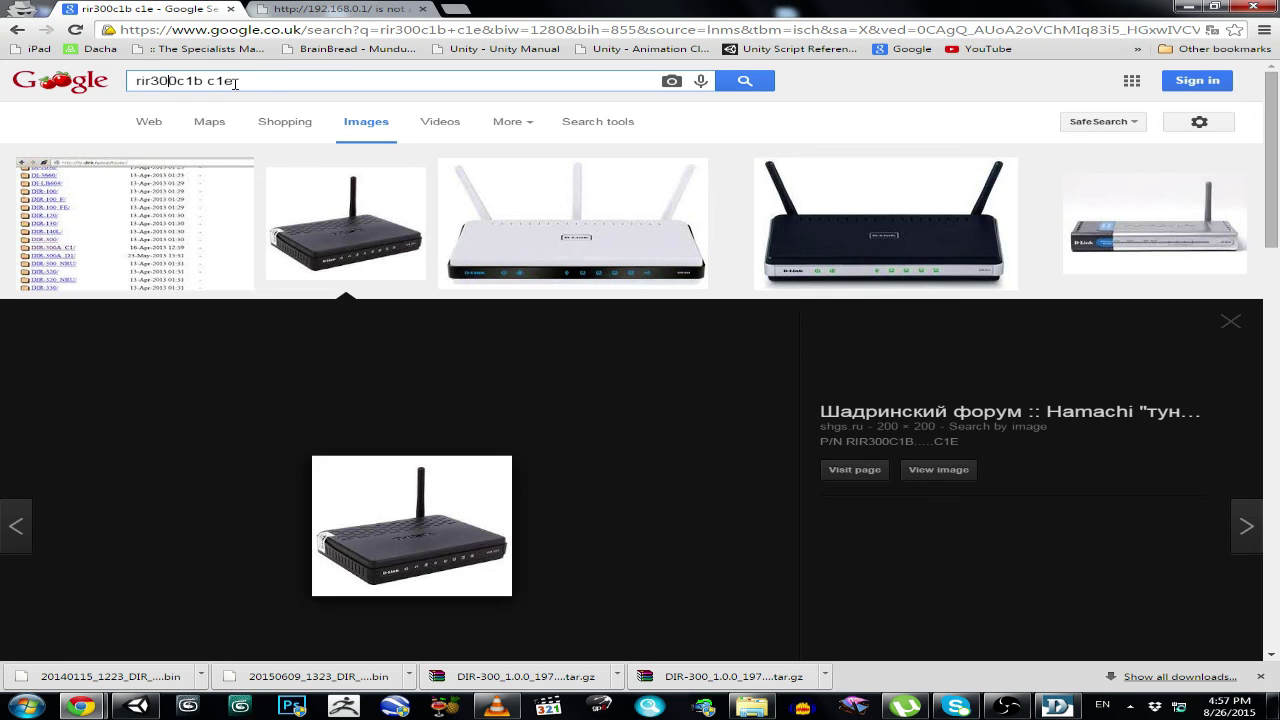
click(181, 82)
drag(198, 82, 314, 77)
key(BackSpace)
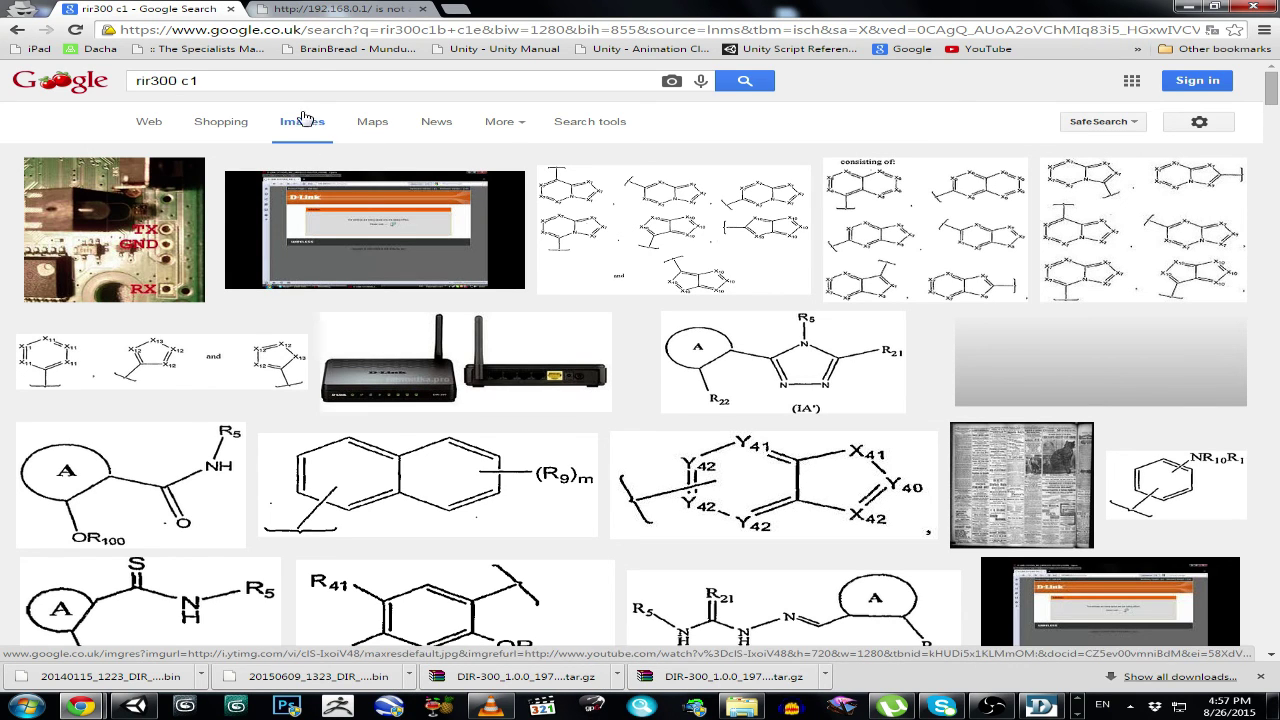
Search Google Images for "dir300 c1".
click(152, 82)
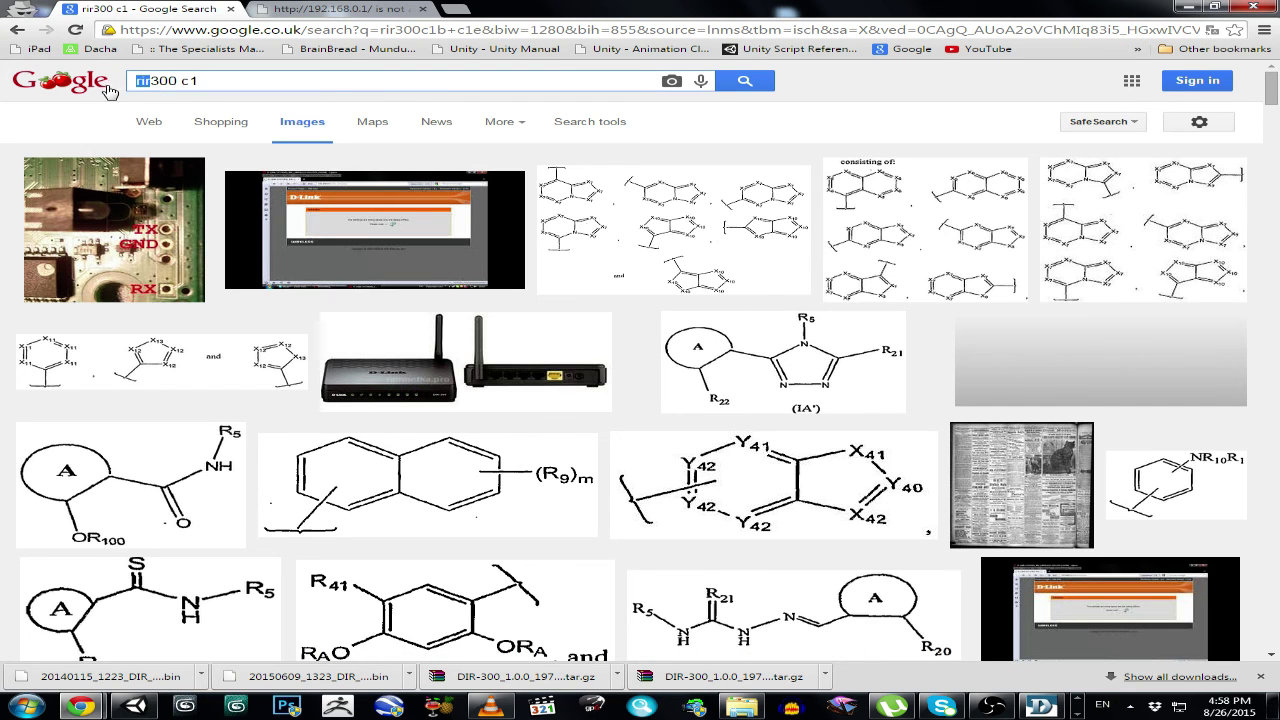
text(dir)
key(Return)
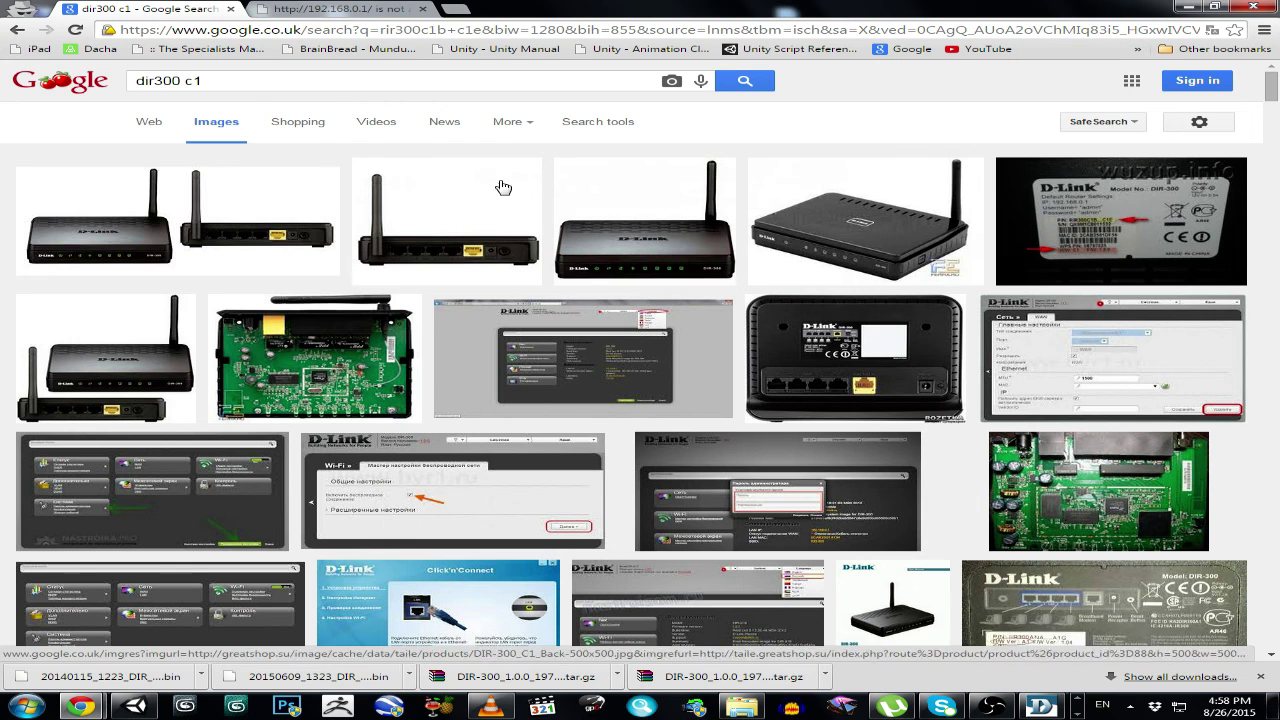
Refine the image search to "dir 300 c1" and look through the pictures of the router.
click(155, 81)
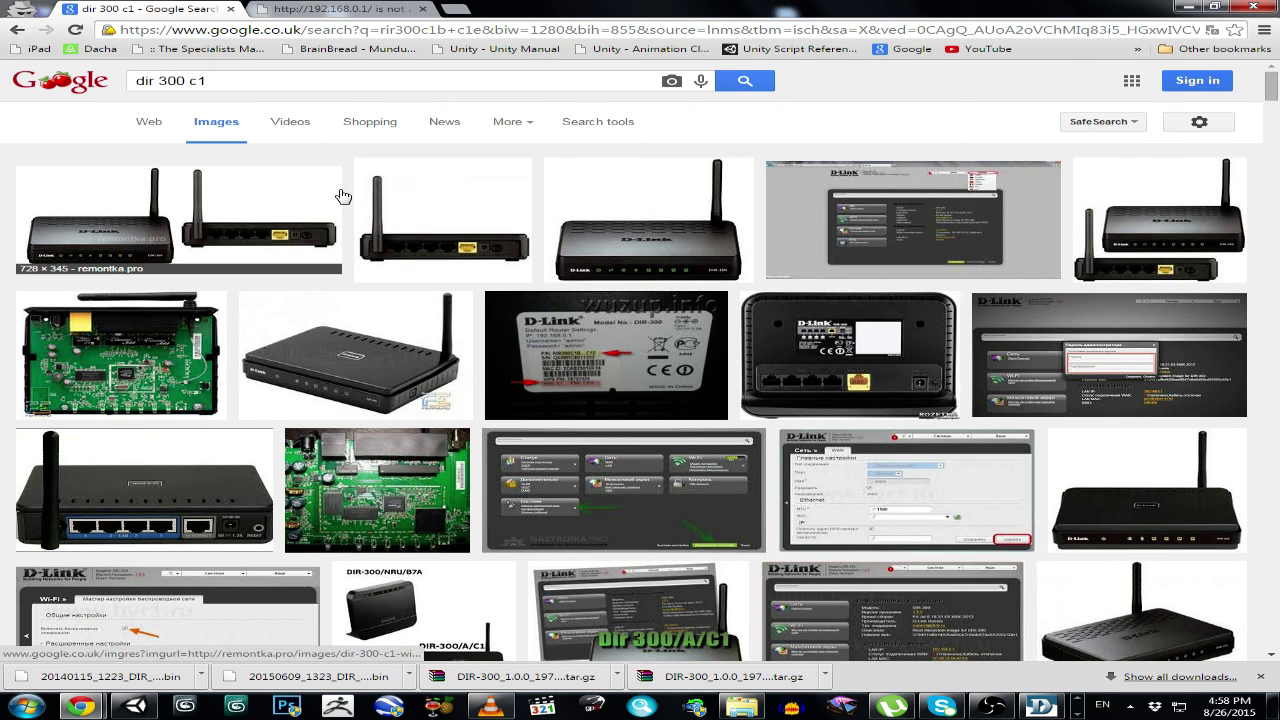
scroll(414, 206, down, 2)
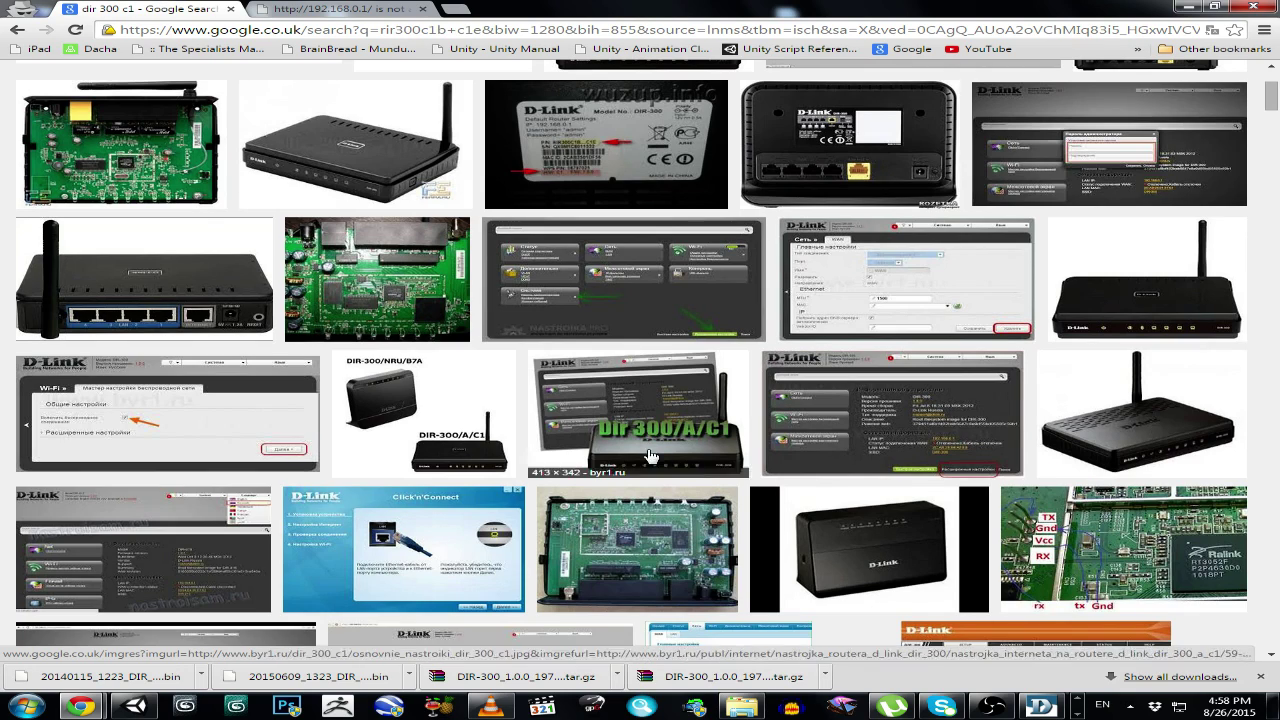
scroll(447, 462, down, 2)
scroll(447, 462, down, 3)
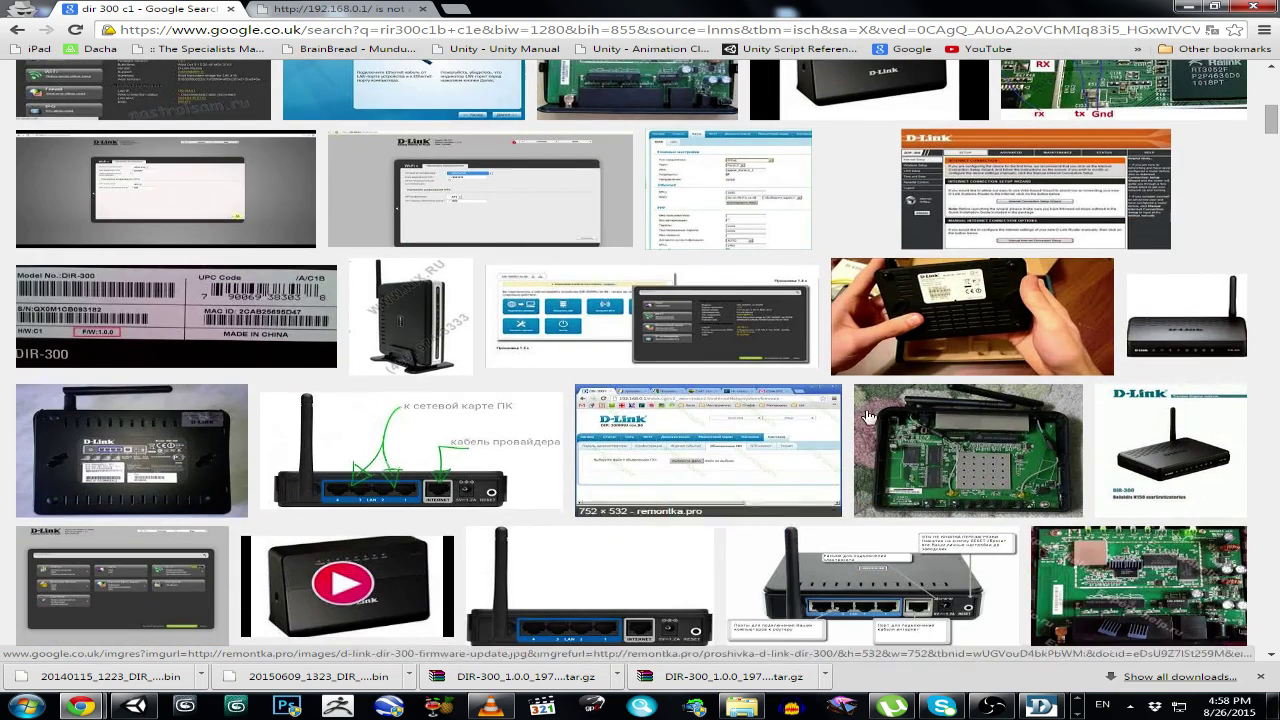
scroll(1182, 345, down, 3)
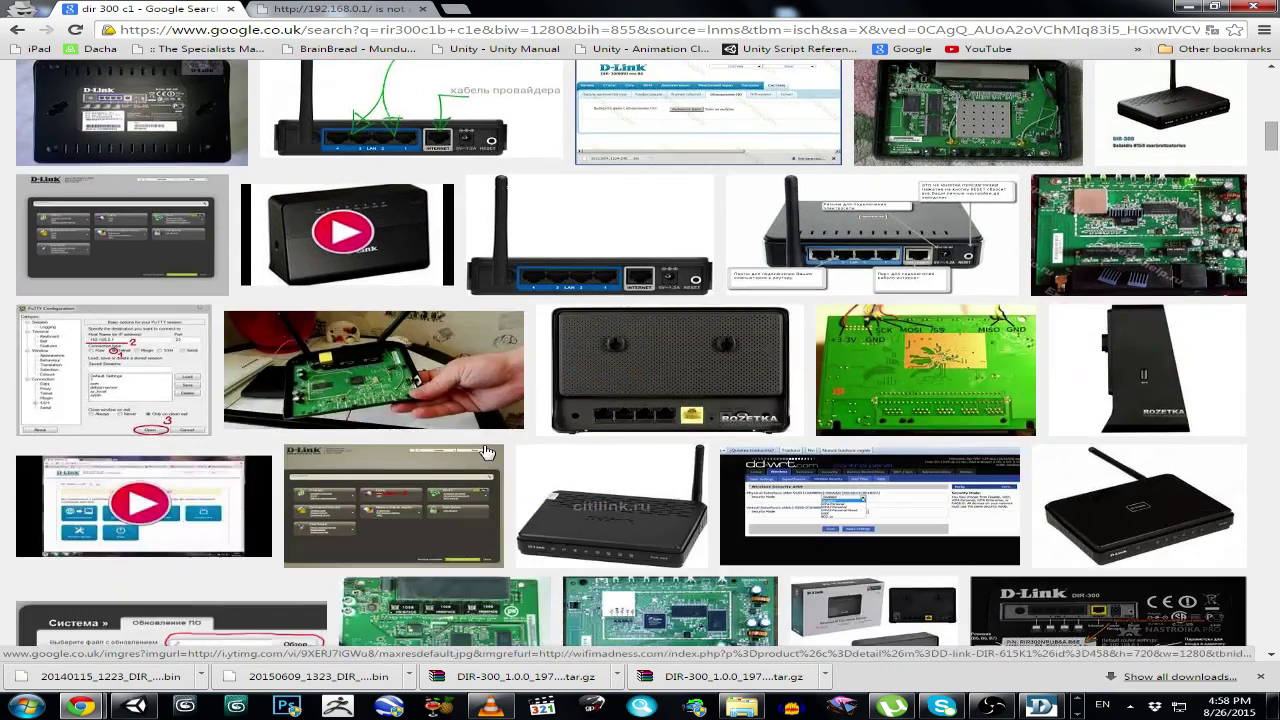
Return to Click'n'Connect, continue through to the end of the wizard, exit it and close the D-Link website window.
click(1040, 706)
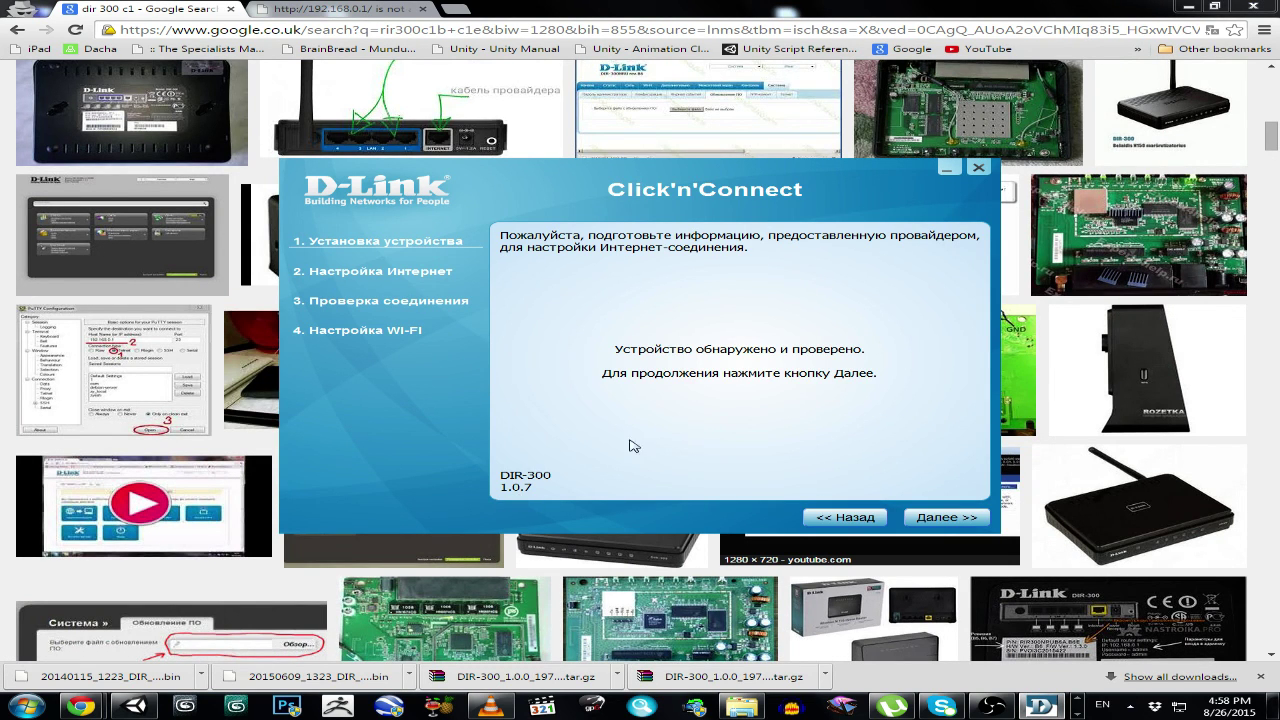
click(952, 522)
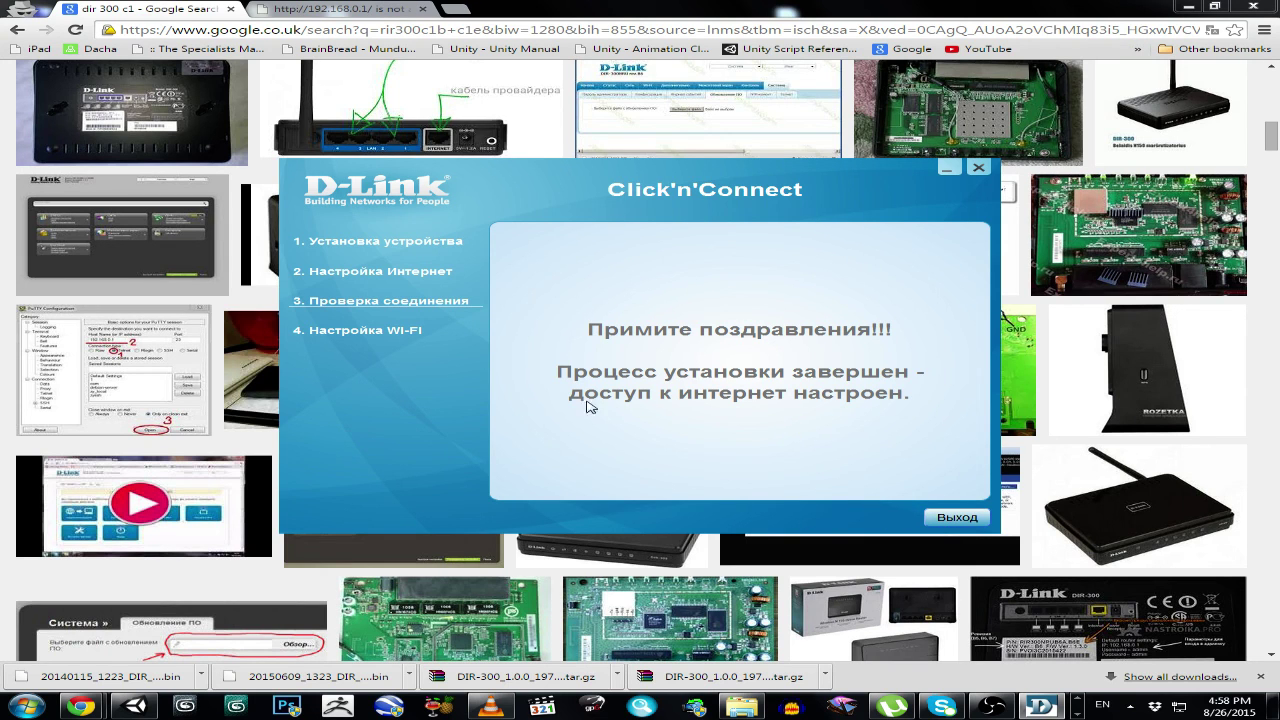
click(955, 518)
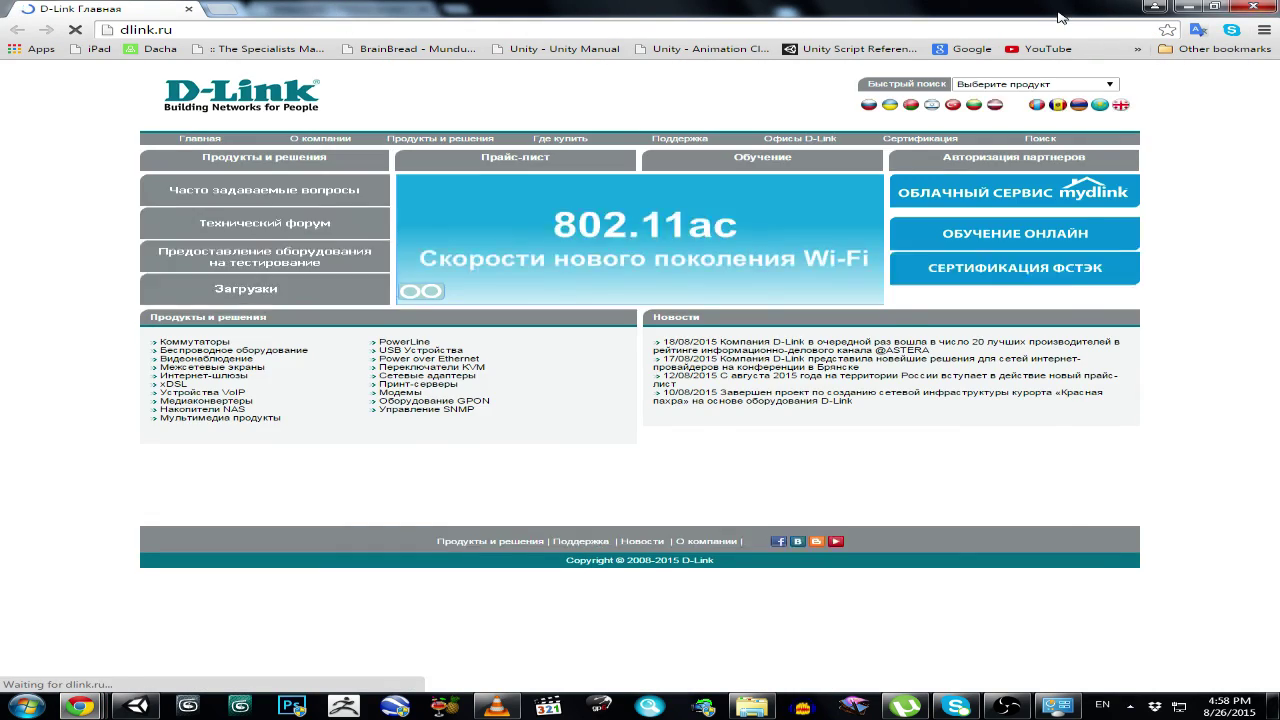
click(1214, 6)
click(1145, 194)
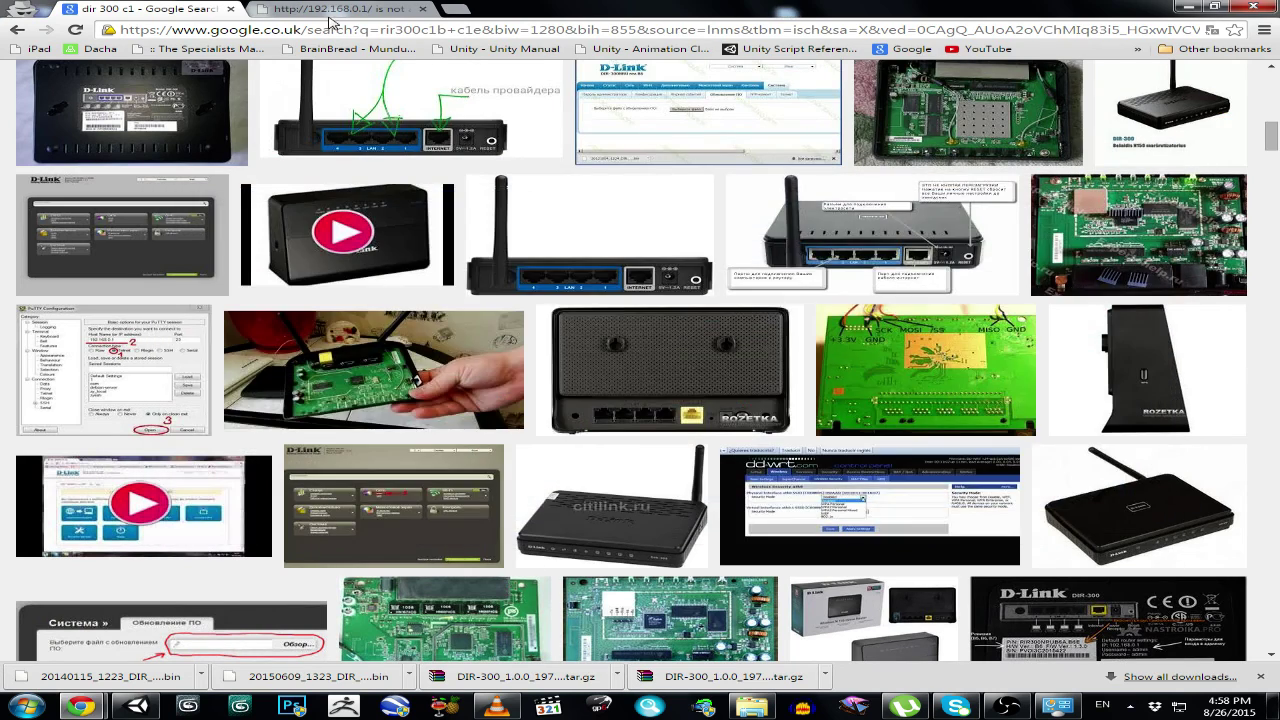
Reload the router's web interface at 192.168.0.1 in its existing tab.
click(380, 9)
click(322, 31)
key(Return)
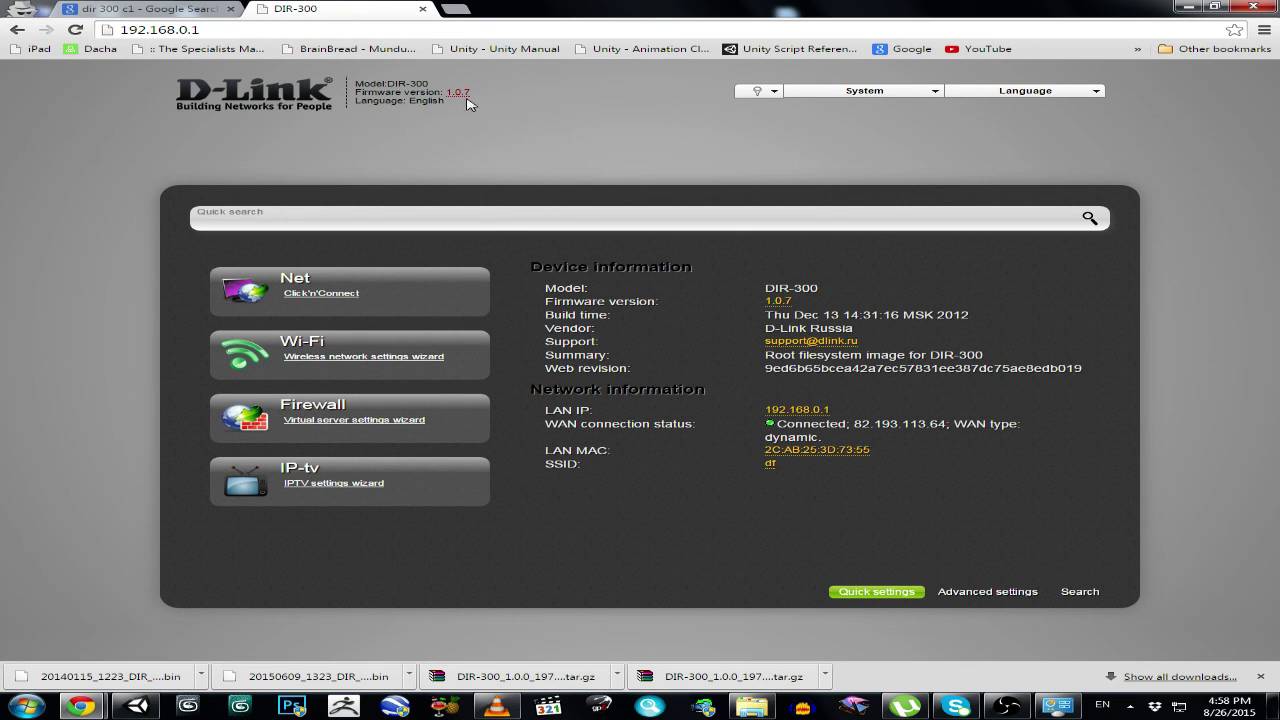
Back up the router's configuration to drive E as DIR-300_1.0.7_1970.01.01.00.01.27_config_backup.tar.gz.
click(865, 91)
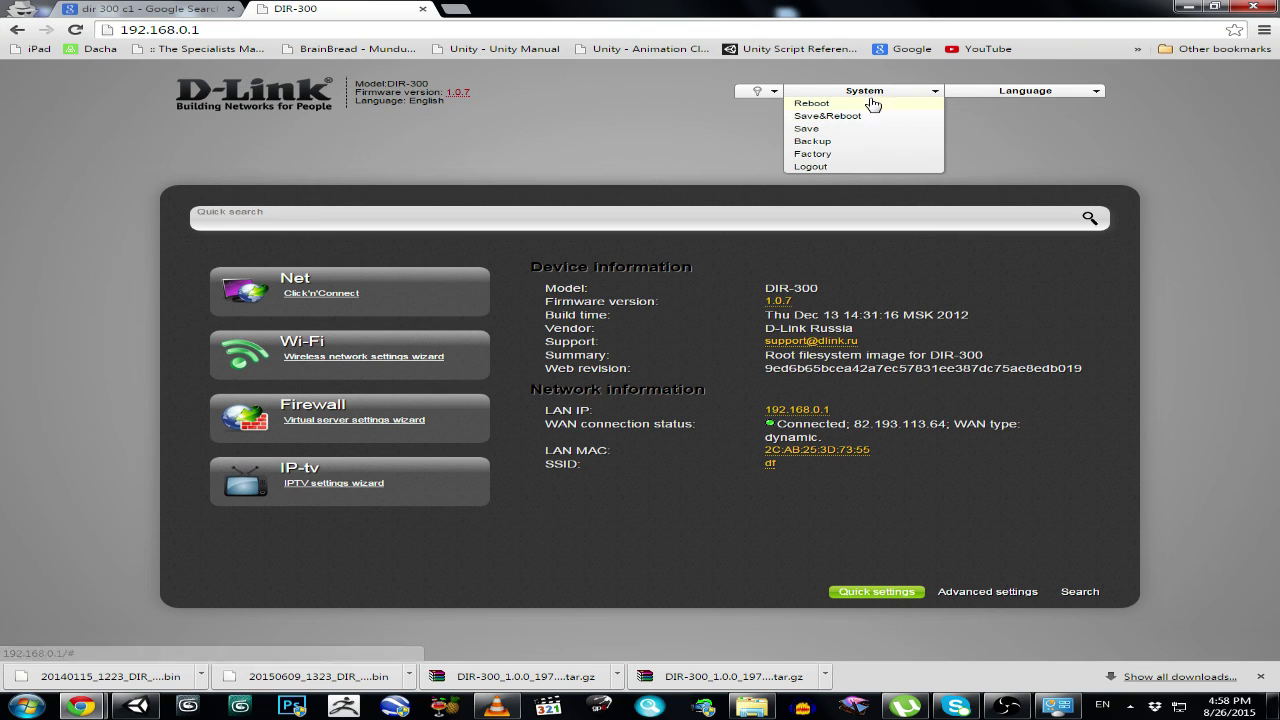
click(830, 147)
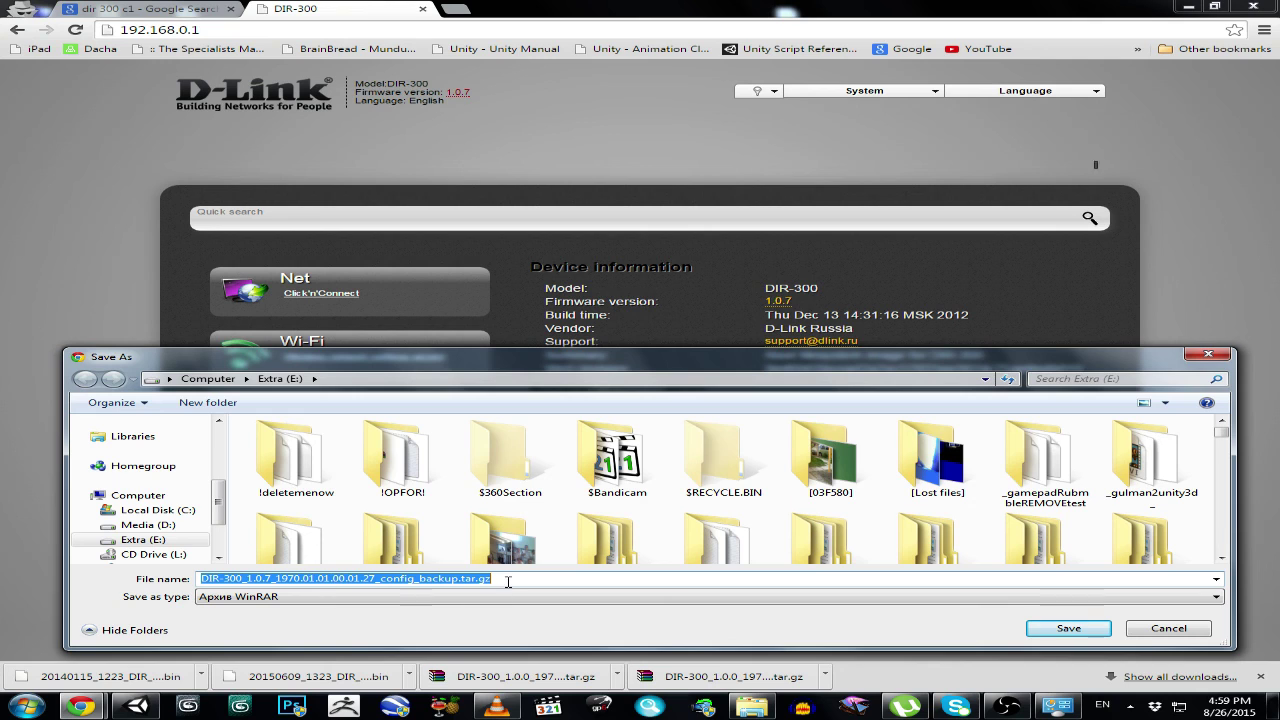
click(461, 579)
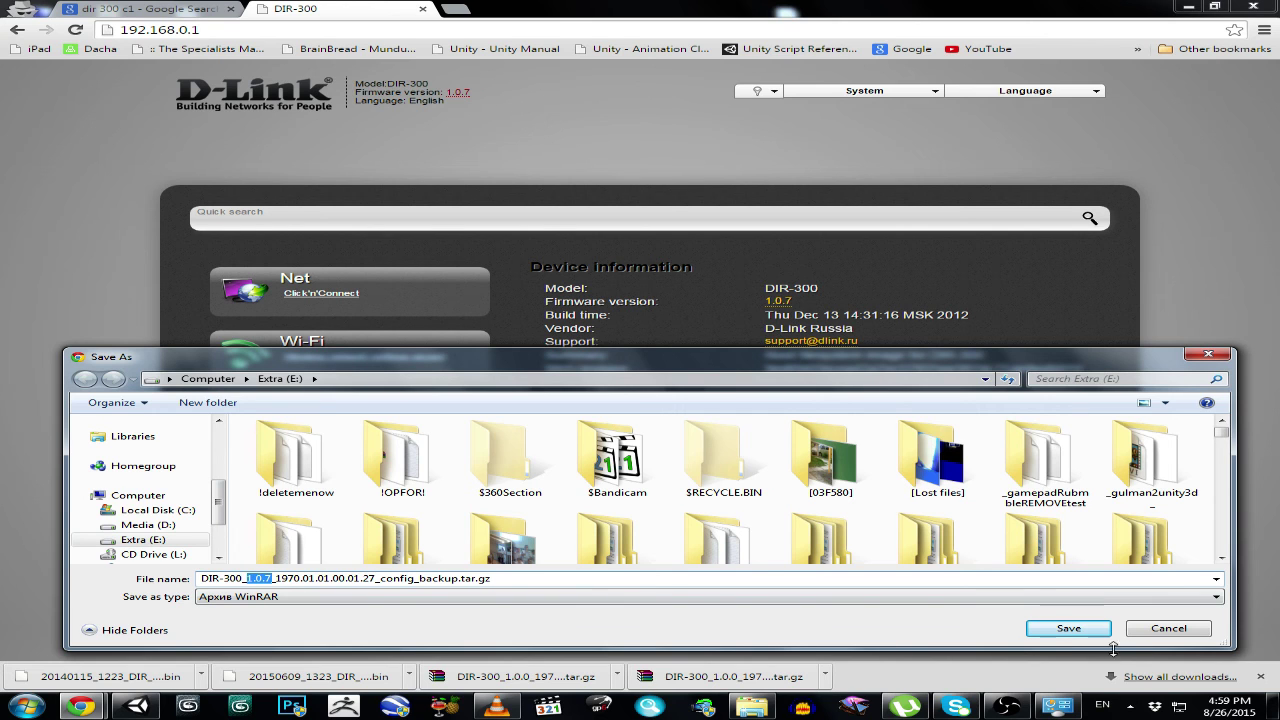
click(1066, 629)
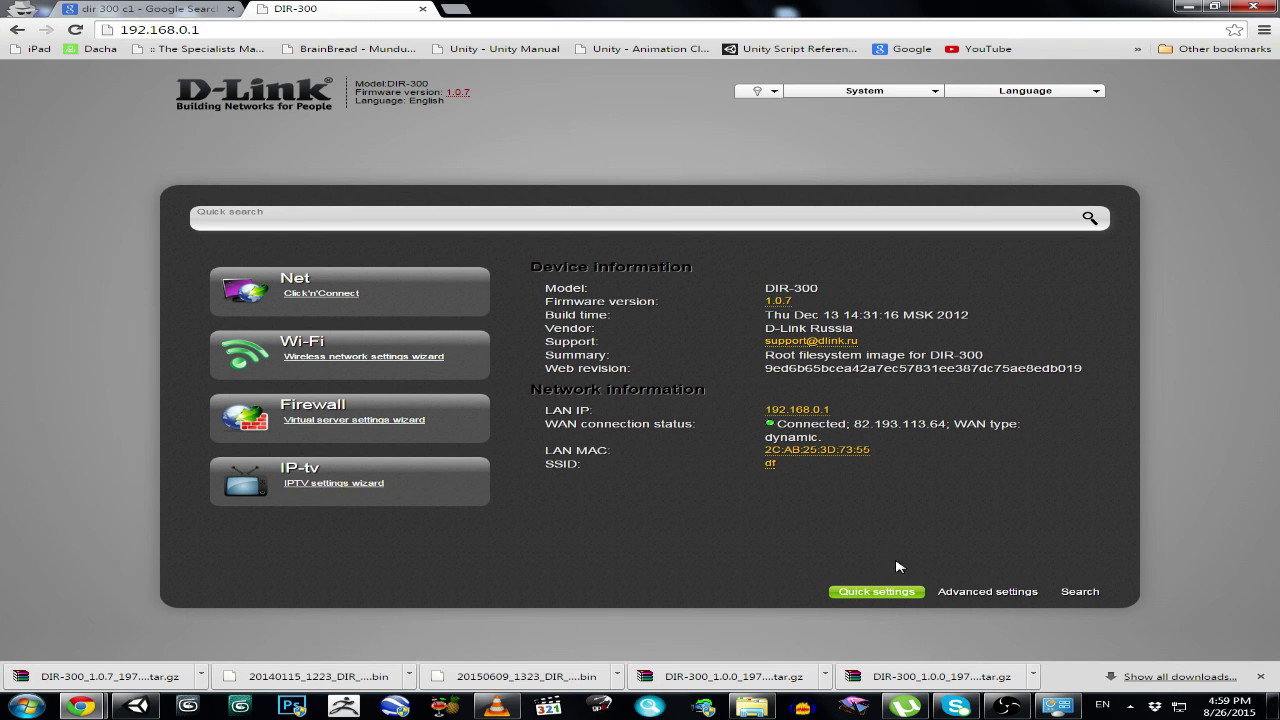
Open the System section's Firmware upgrade page from the router's advanced settings.
click(955, 594)
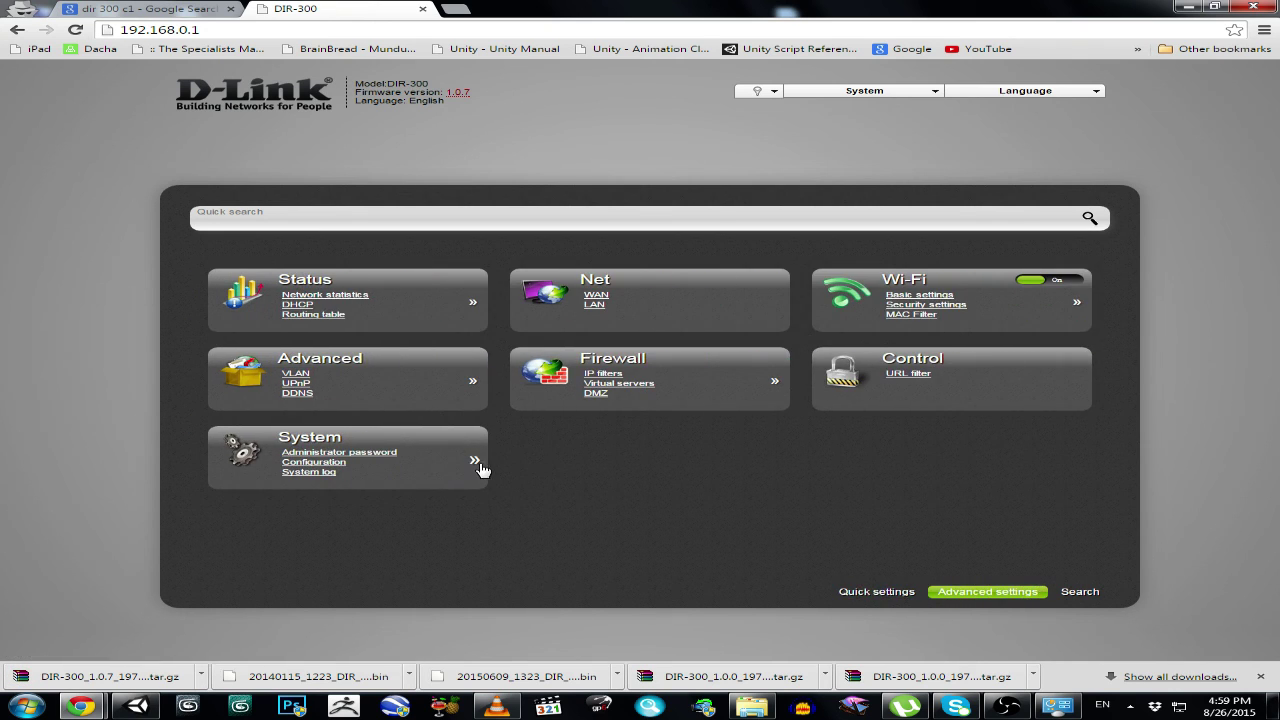
click(474, 461)
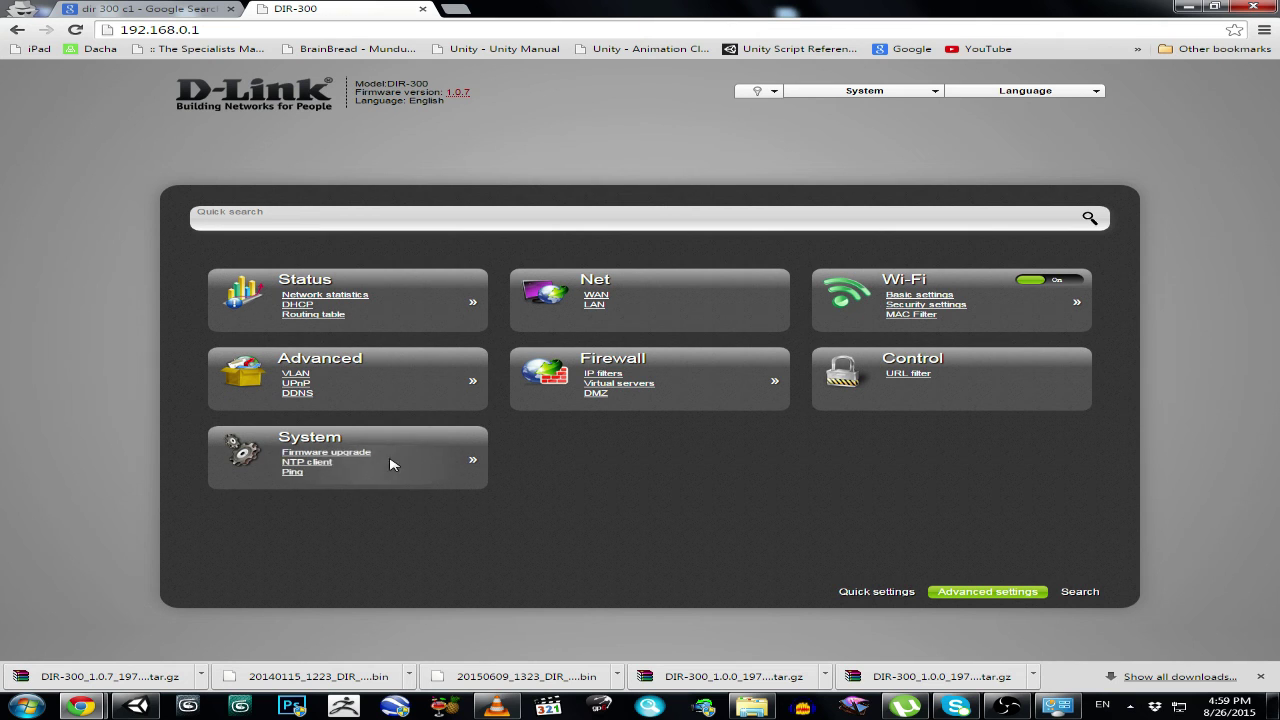
click(357, 458)
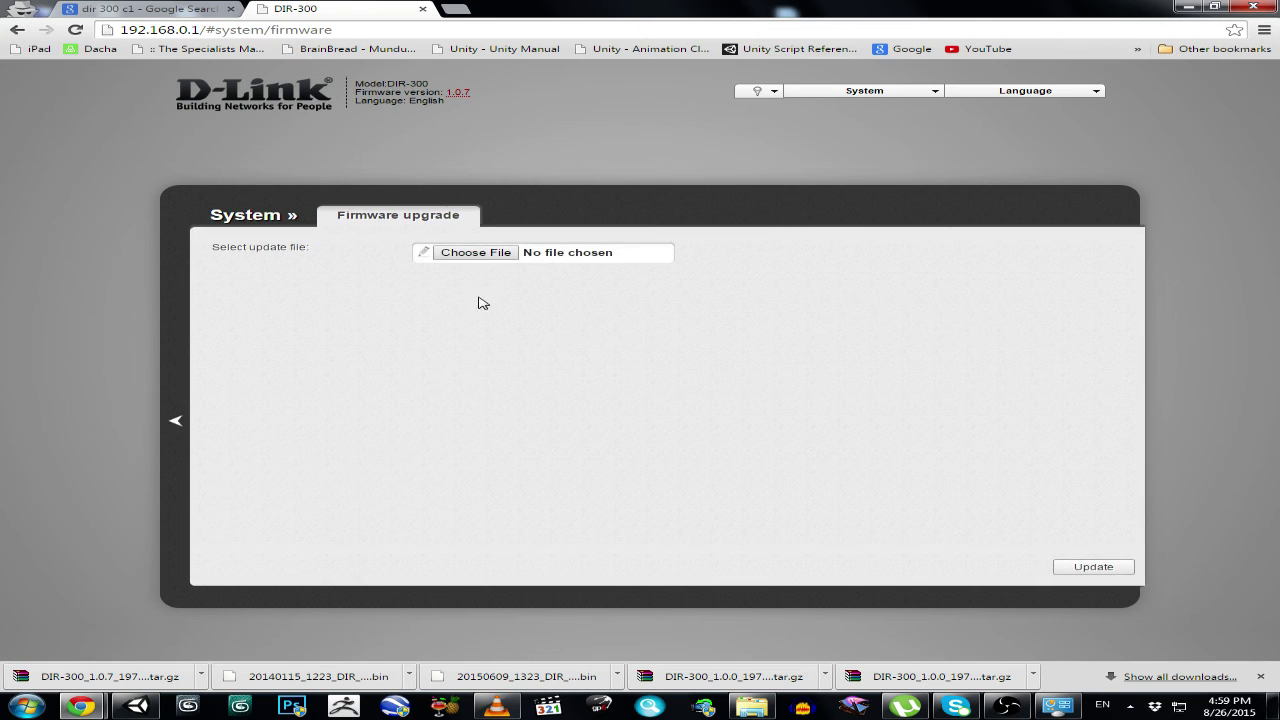
Start choosing the update file and enter the path of 20140115_1223_DIR_300A_2.0.18_sdk-master.bin on drive E.
click(485, 256)
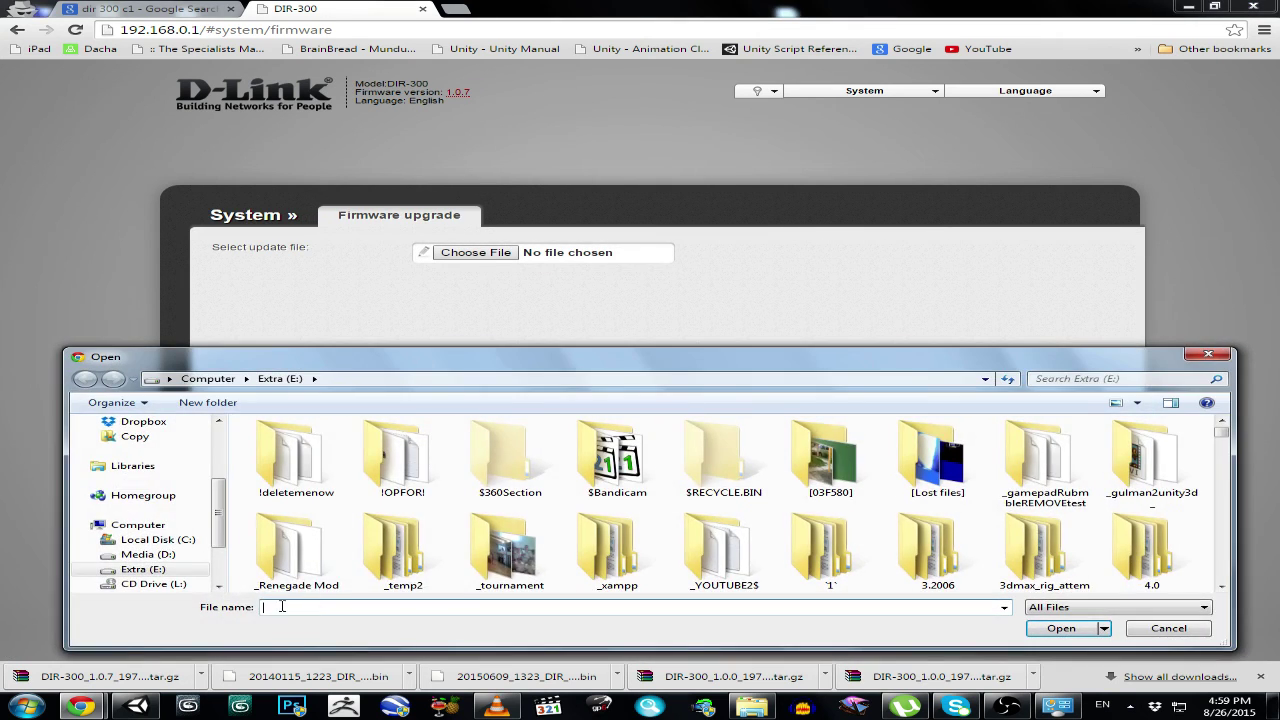
text(e:\)
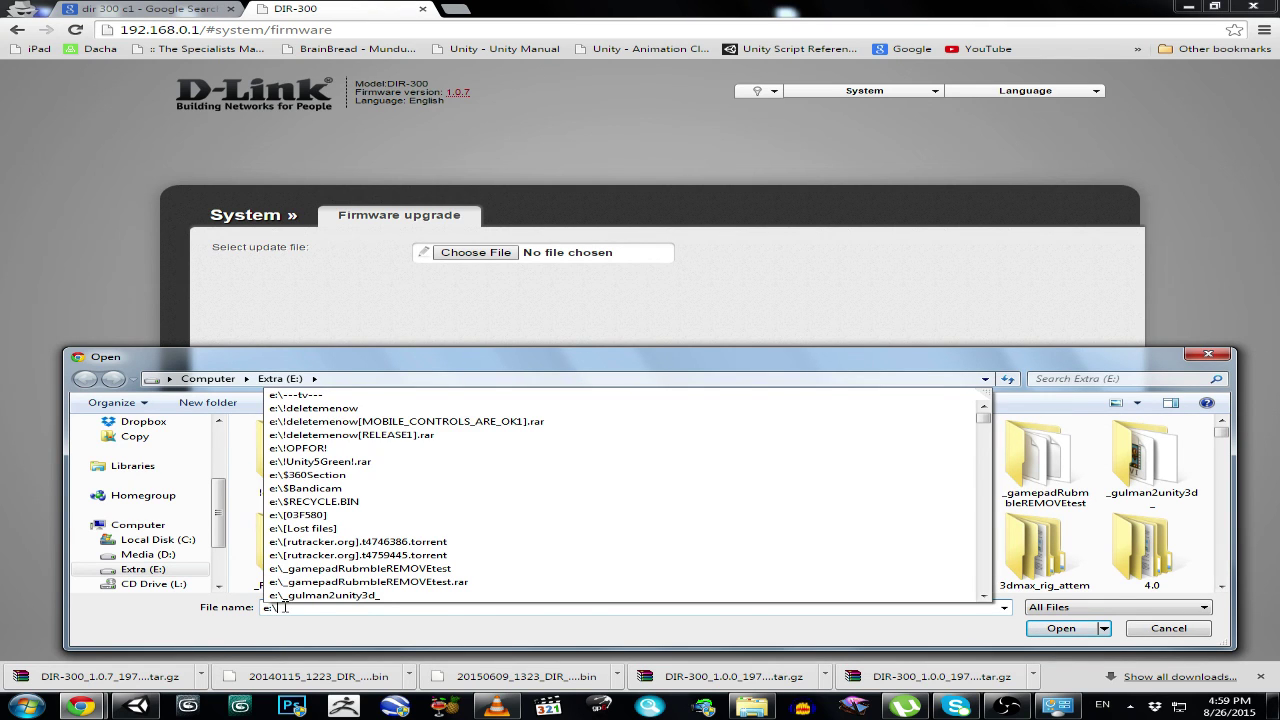
text(e:\20140115_1223_DIR_300A_2.0.18_sdk-master.bin)
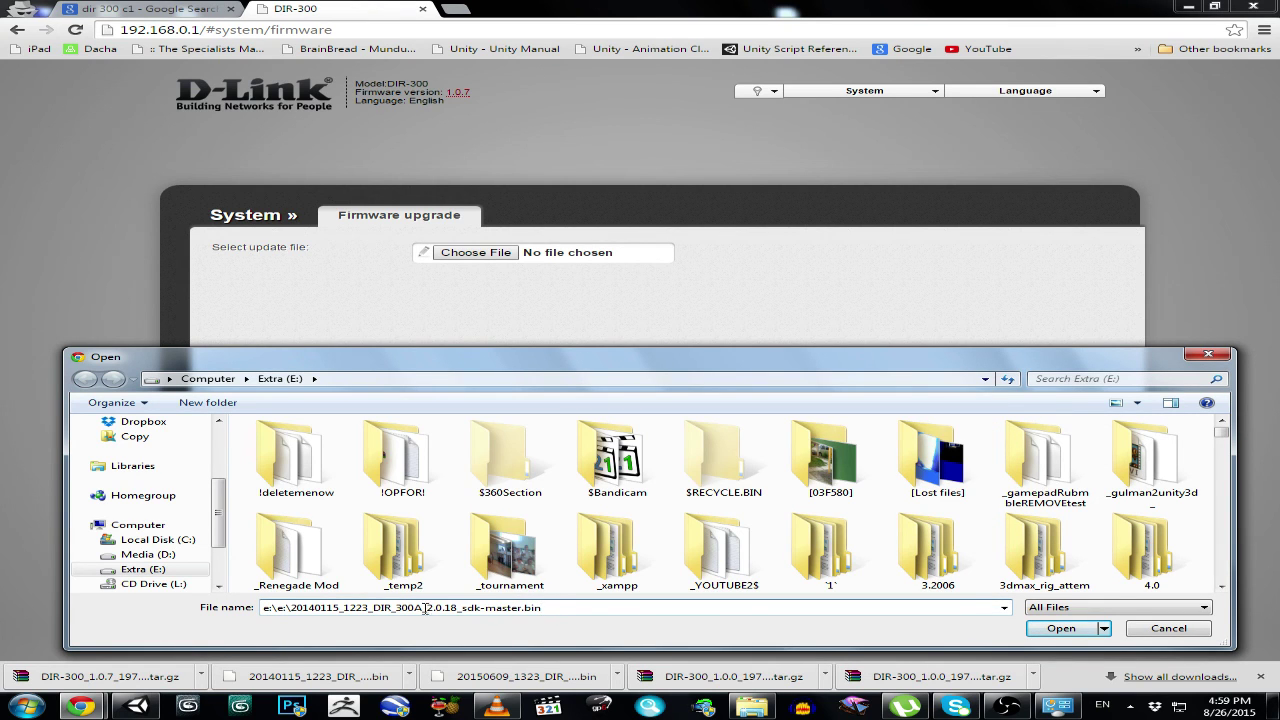
drag(434, 608, 502, 614)
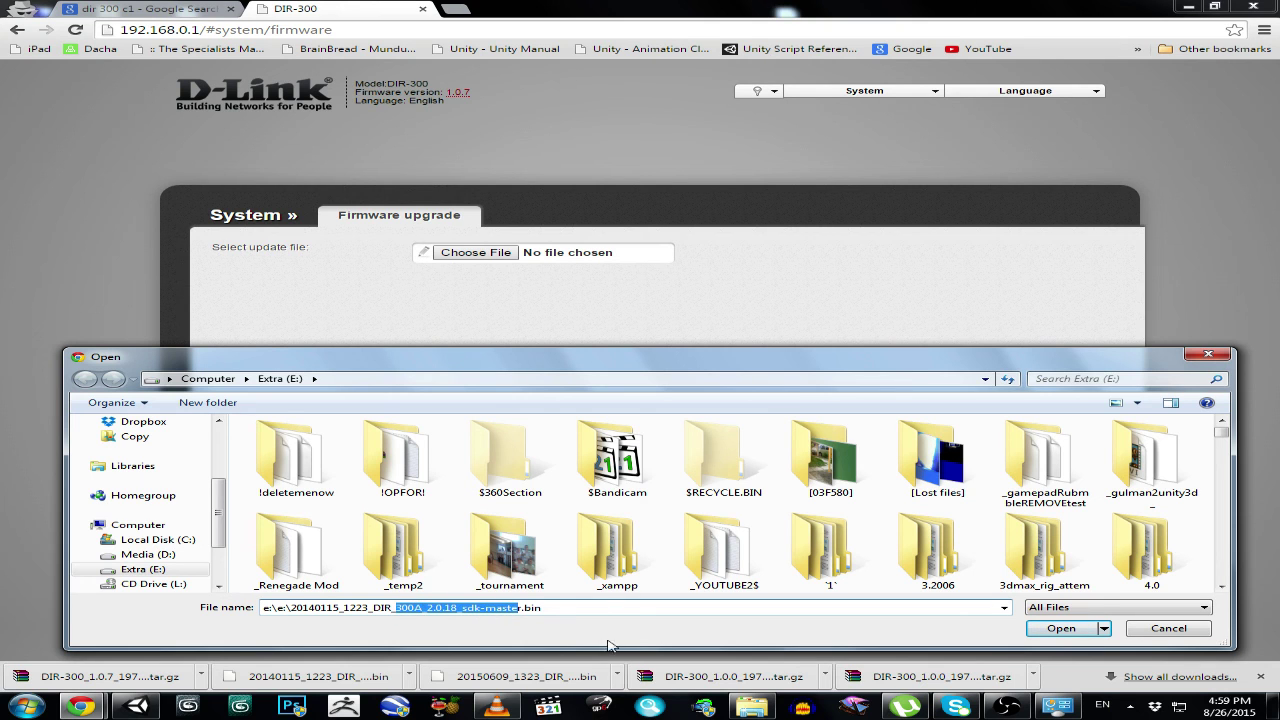
Compare the firmware files 20150609_1323_DIR_300NRUB7_2.5.11_sdk-master.bin and 20140115_1223_DIR_300A_2.0.18_sdk-master.bin on drive E in Windows Explorer.
click(751, 706)
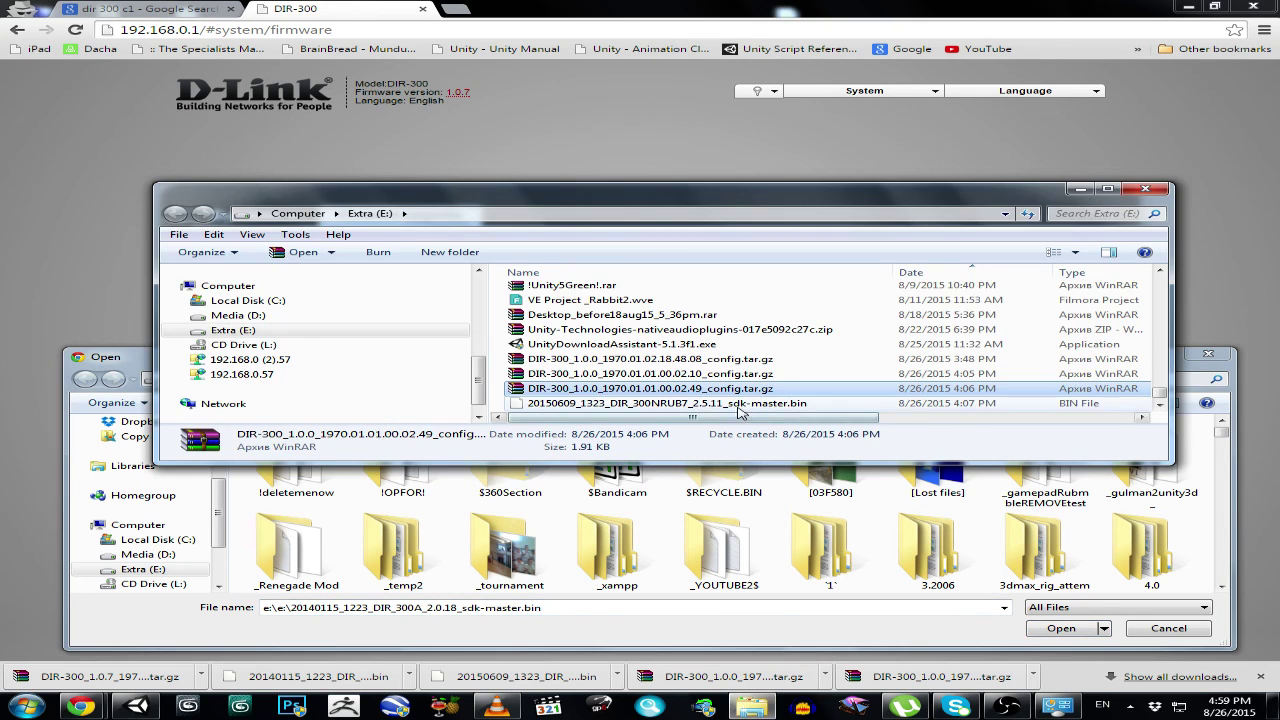
click(738, 404)
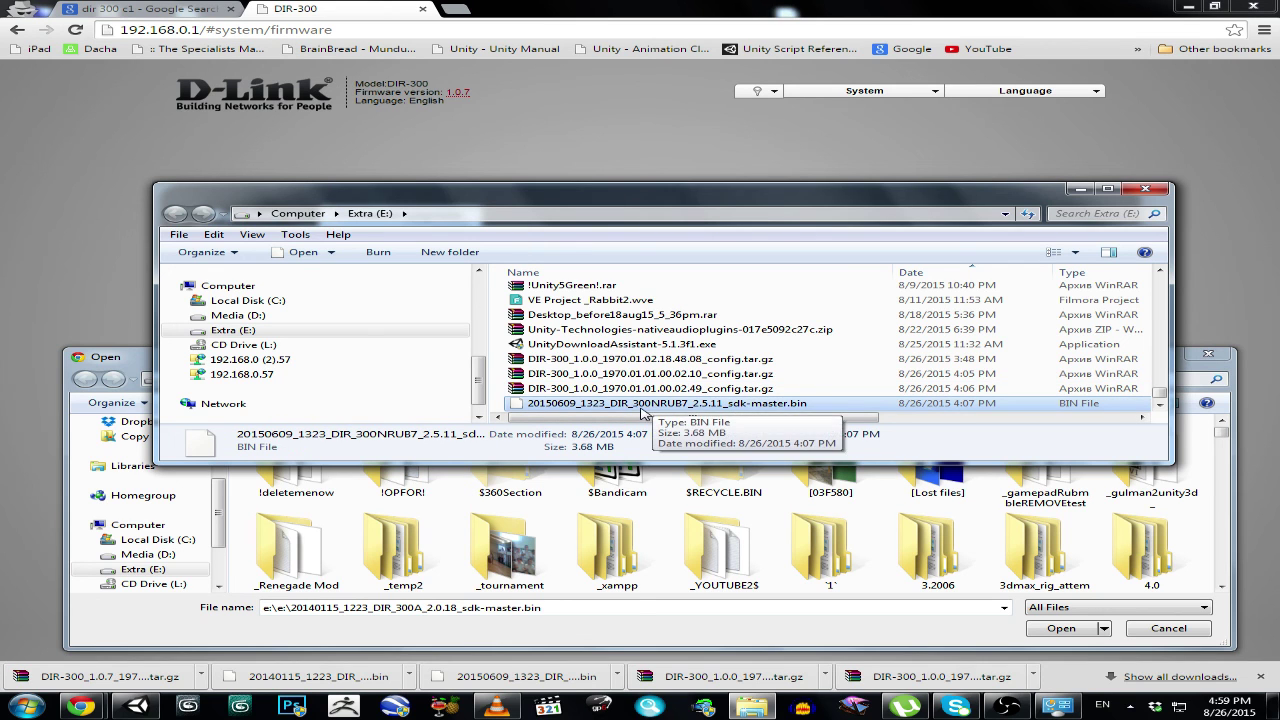
scroll(636, 400, down, 2)
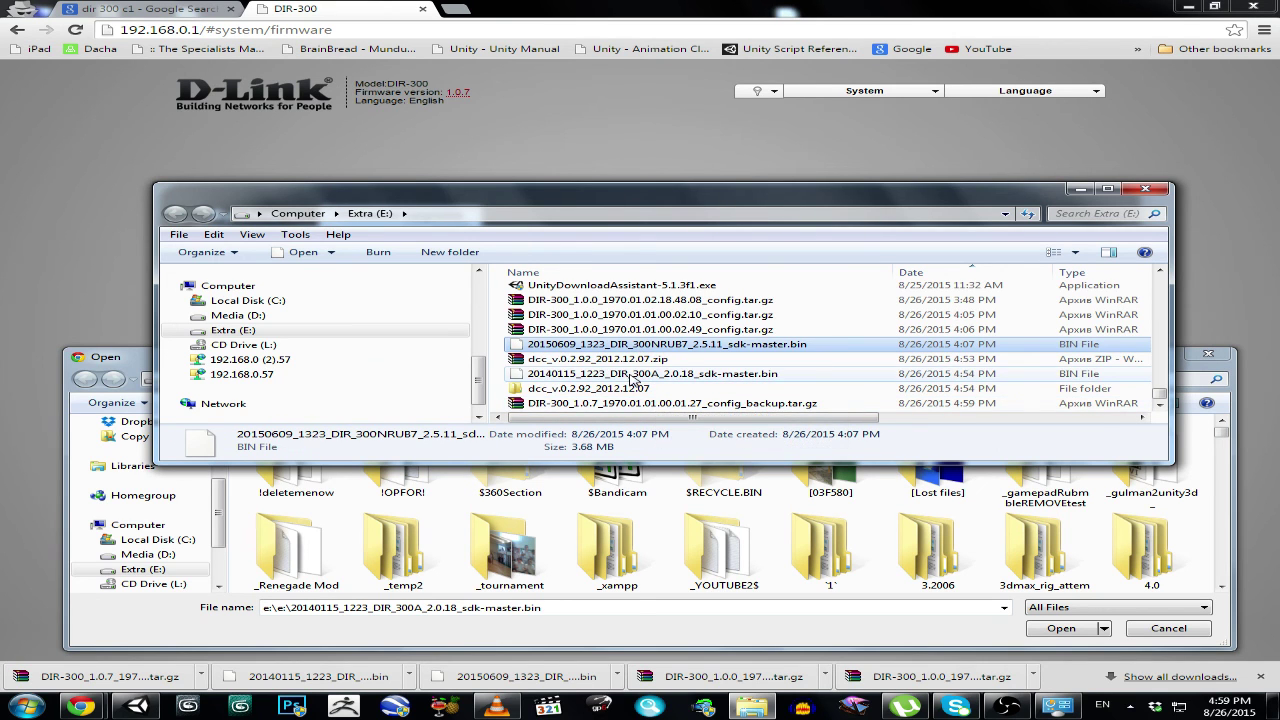
click(655, 373)
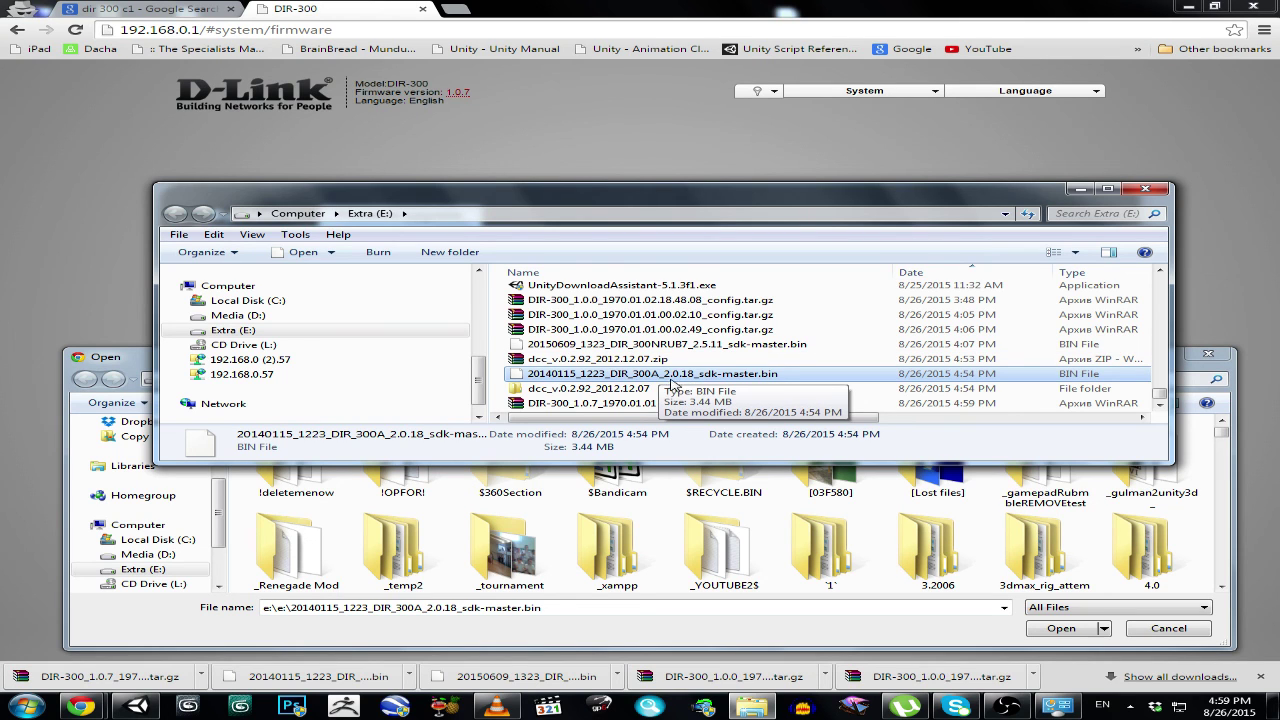
click(671, 379)
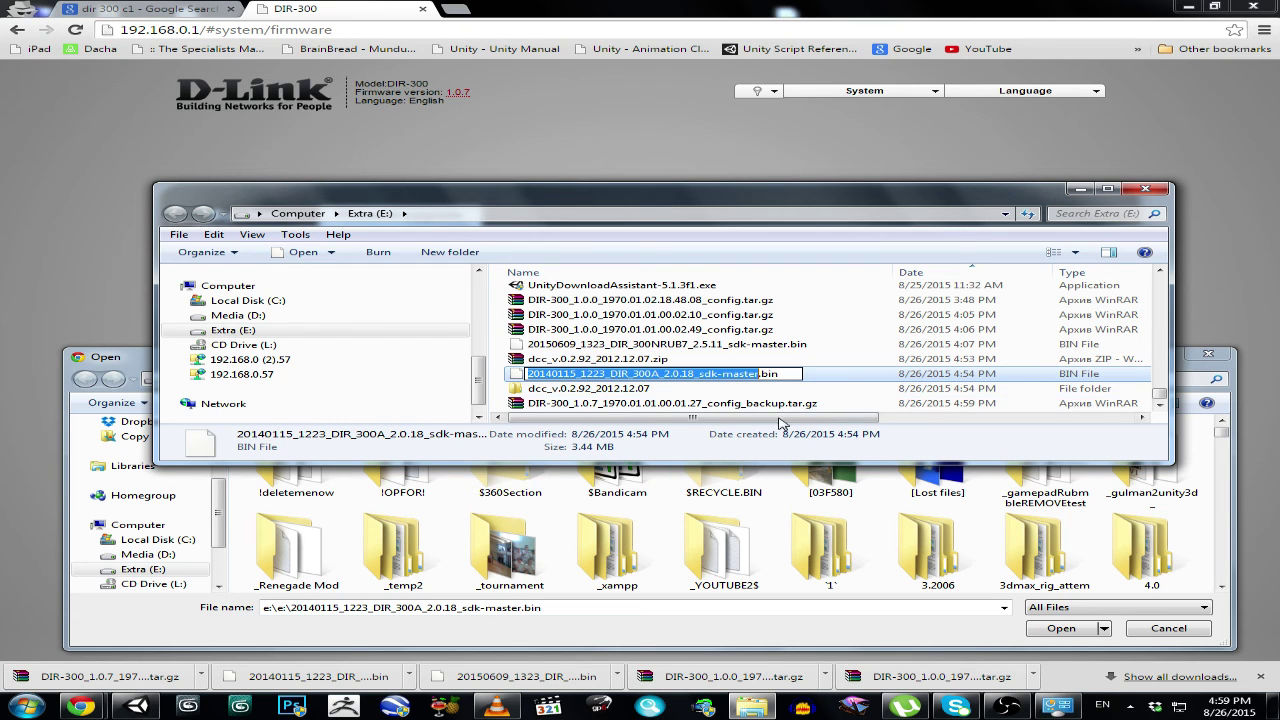
Correct the update file path to e:\20140115_1223_DIR_300A_2.0.18_sdk-master.bin, load that file and start the firmware update.
click(1062, 630)
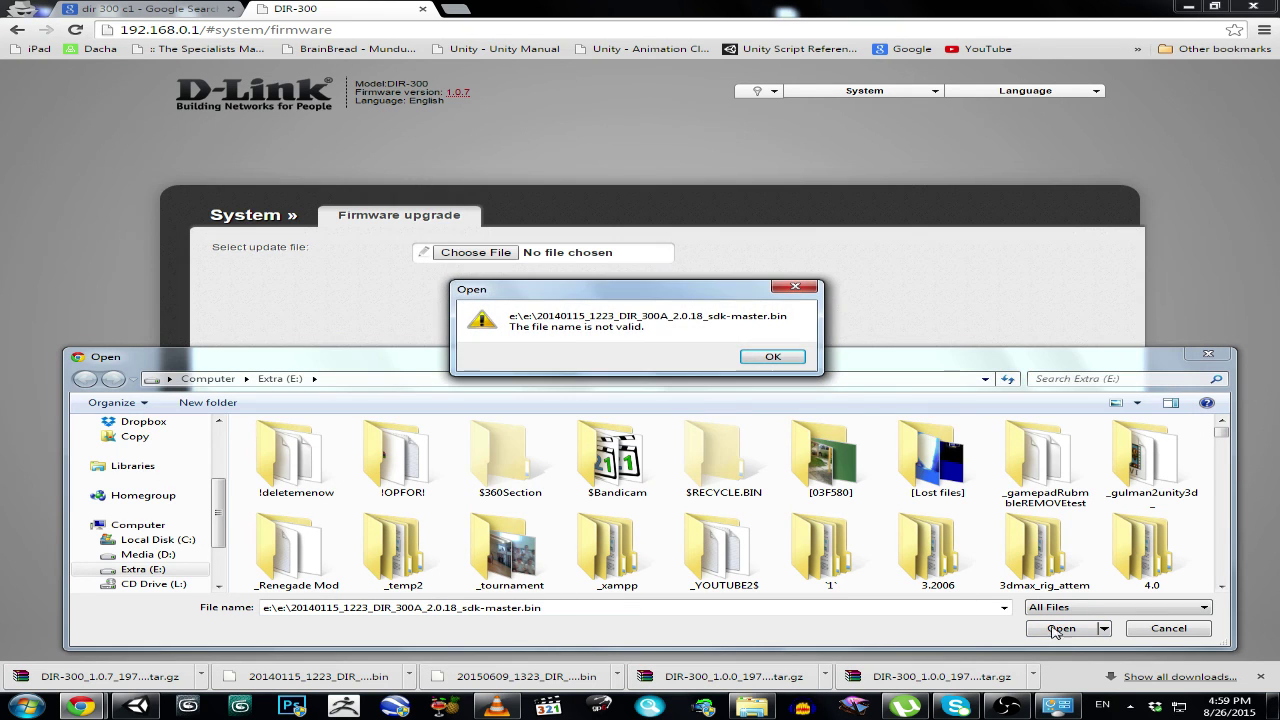
click(794, 288)
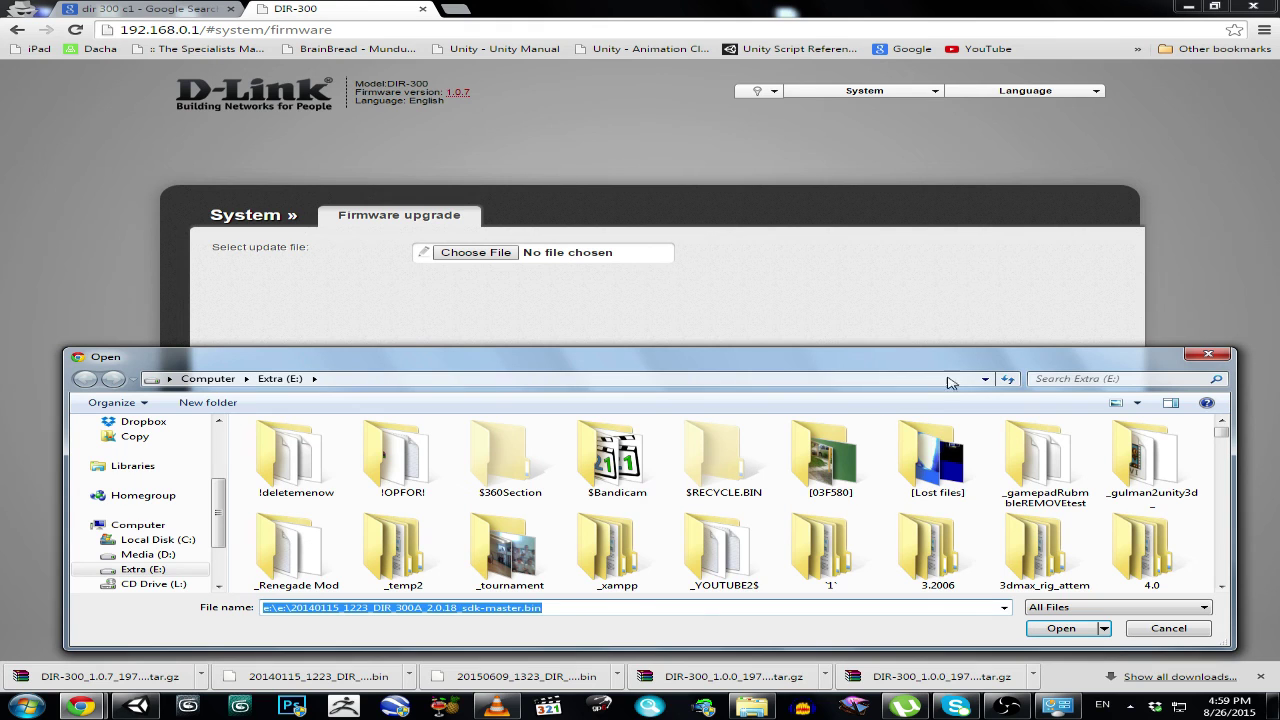
drag(694, 364, 671, 380)
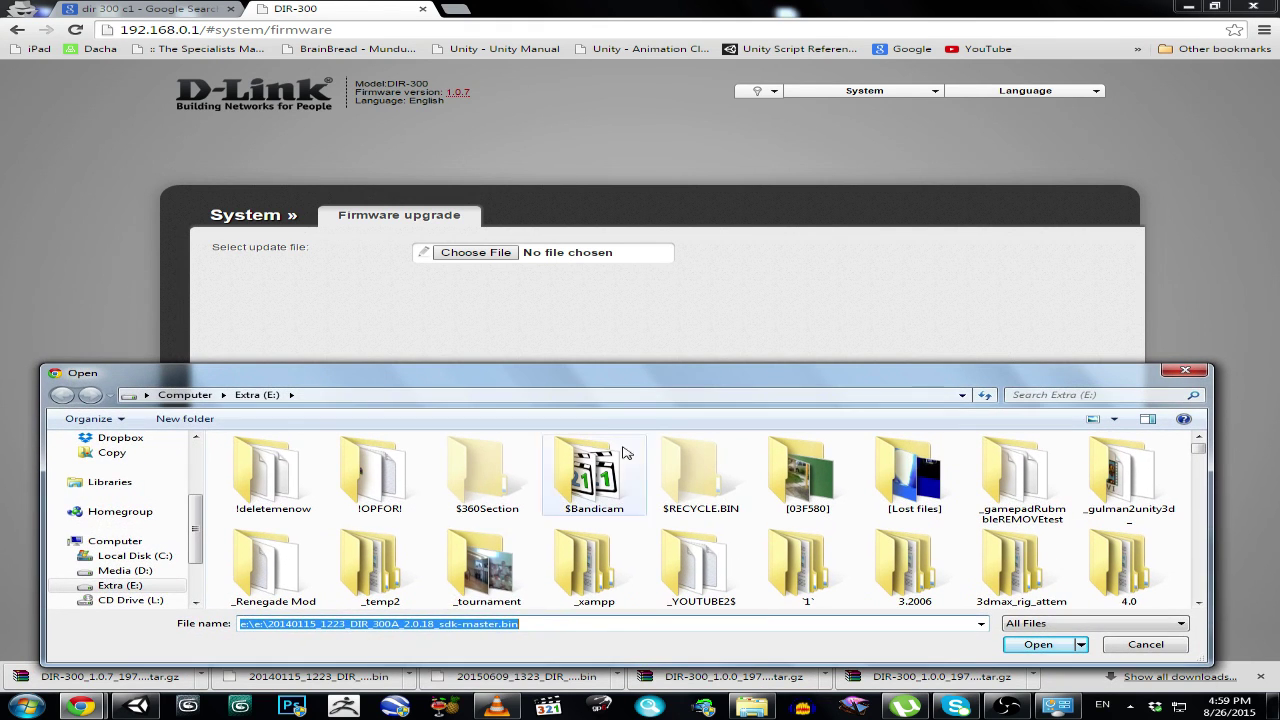
click(534, 624)
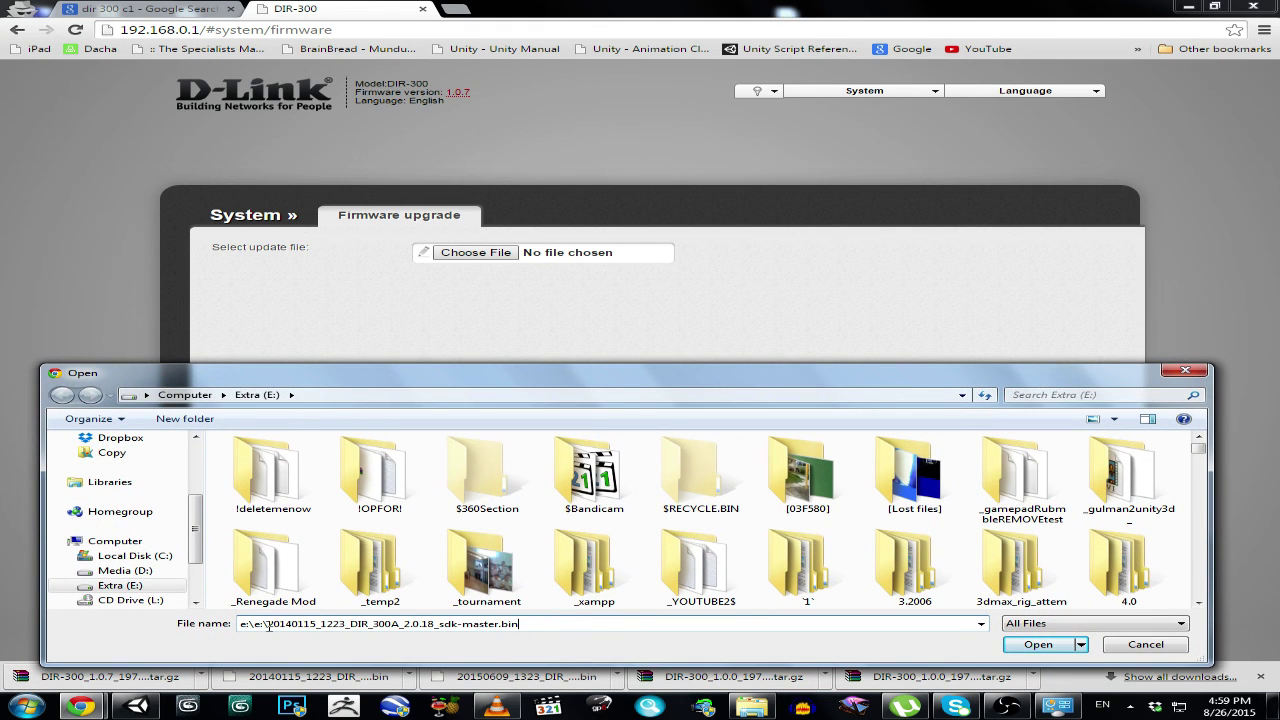
key(BackSpace)
key(BackSpace)
key(BackSpace)
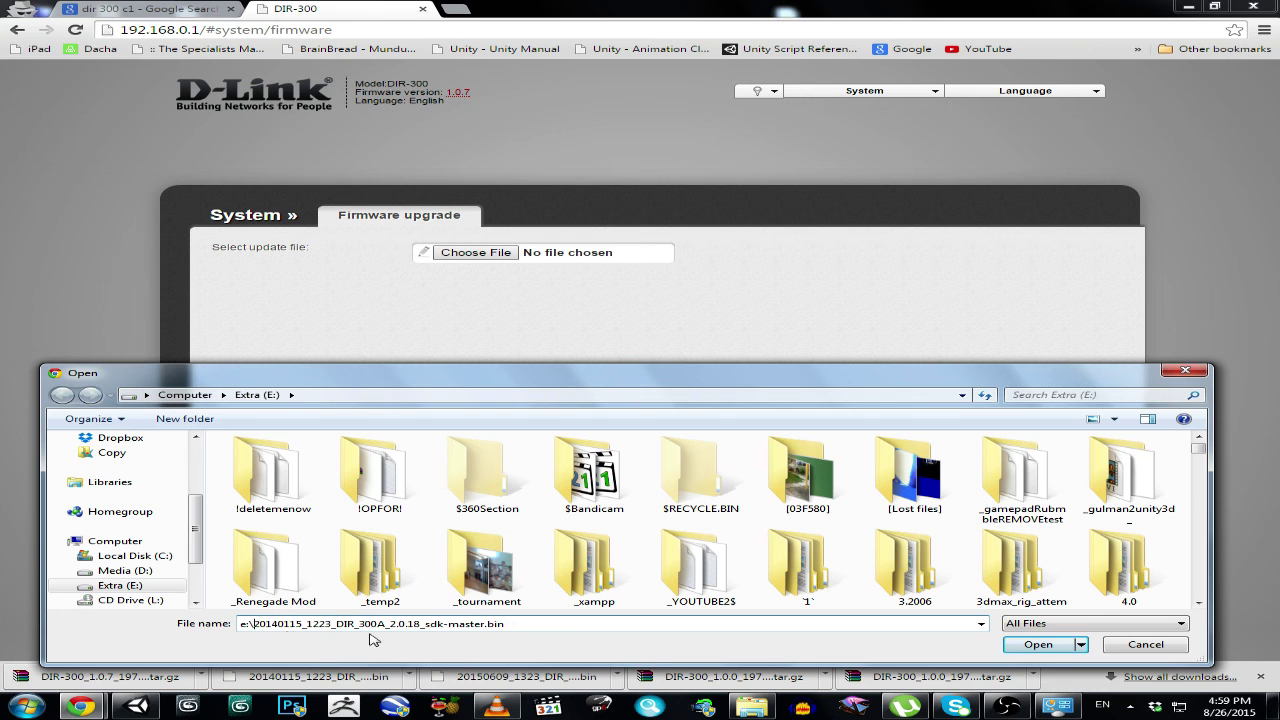
click(1028, 645)
click(1075, 568)
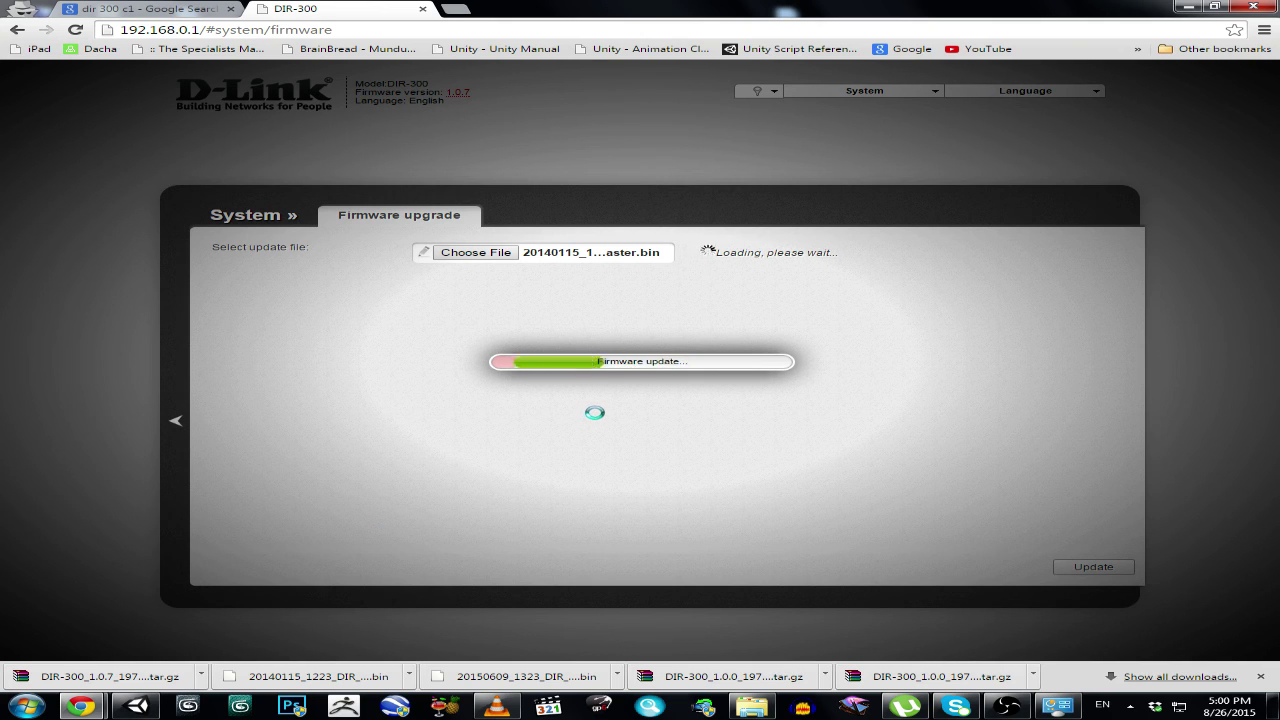
Close the Google search tab, the Set Network Location window, the downloads bar and VLC while the firmware updates.
click(113, 8)
click(233, 9)
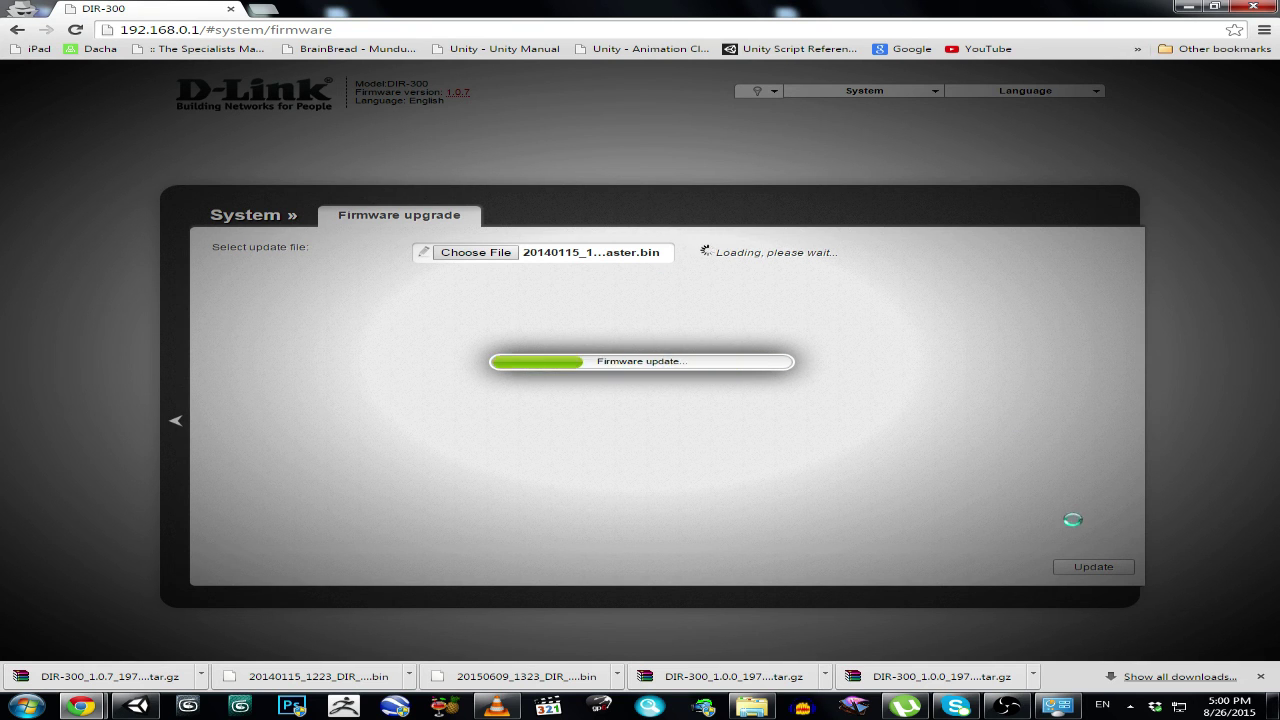
mouse_move(1060, 705)
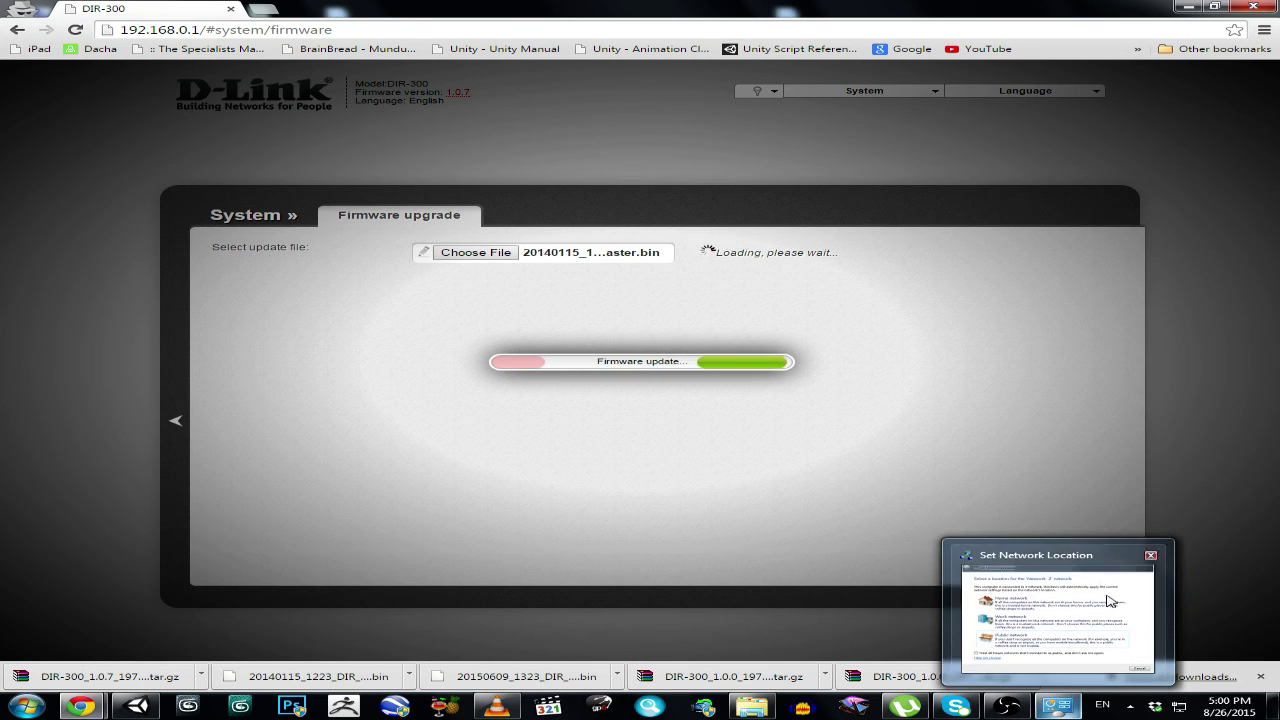
click(1151, 557)
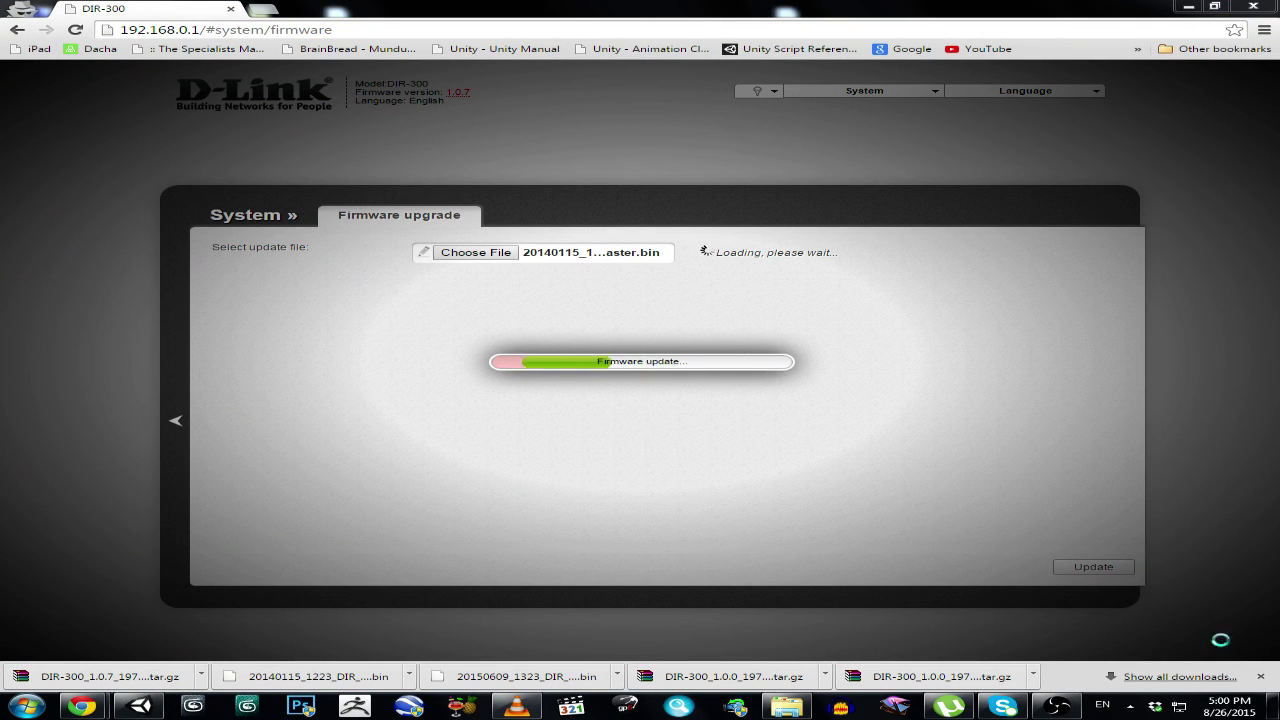
click(1262, 677)
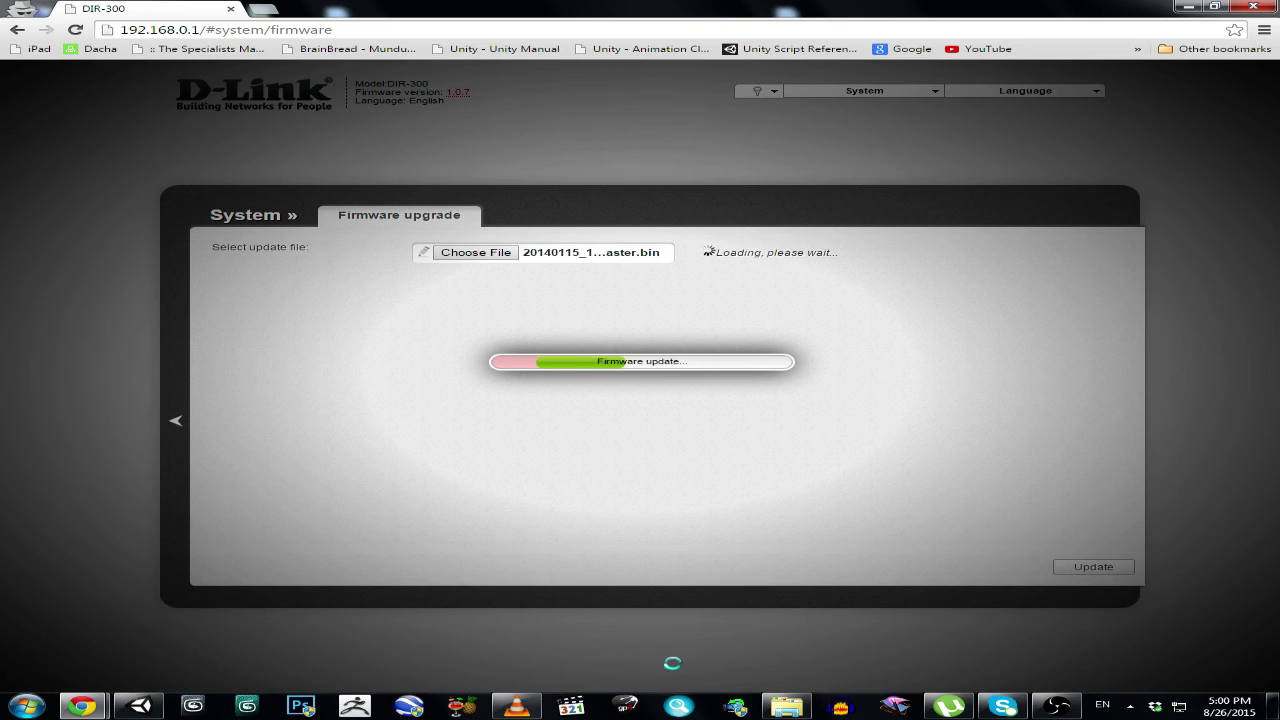
mouse_move(533, 708)
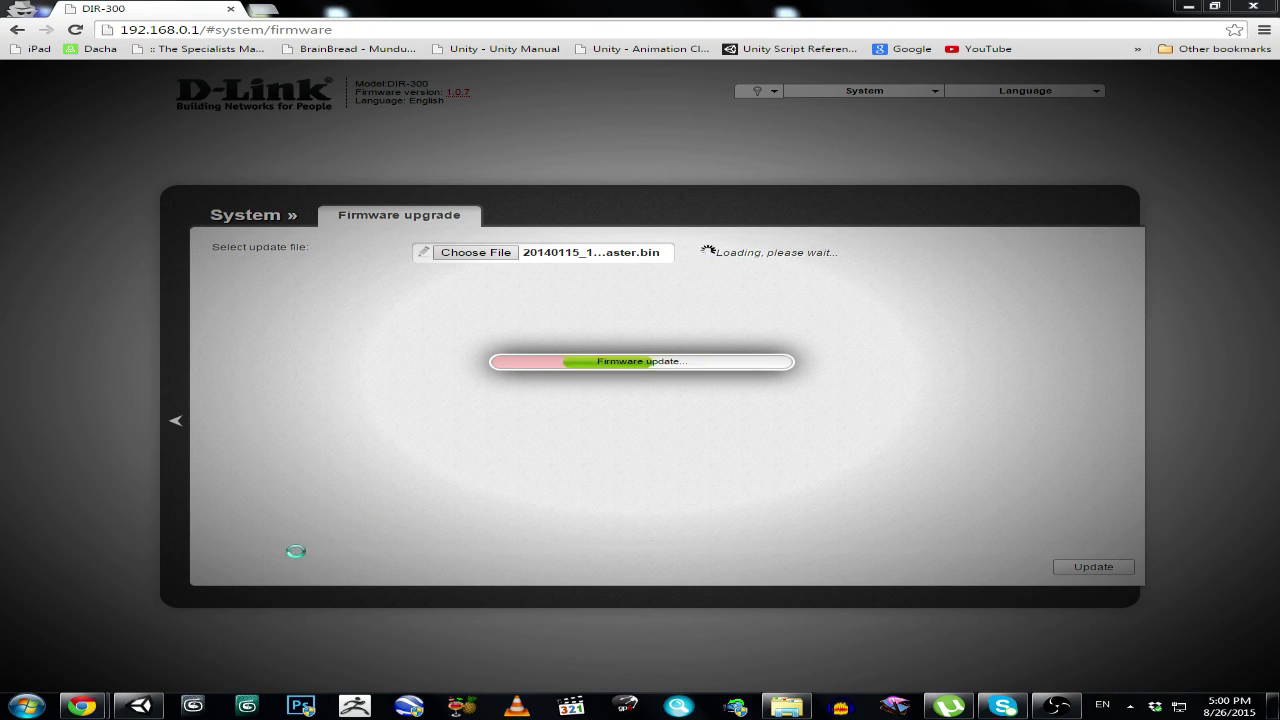
mouse_move(100, 704)
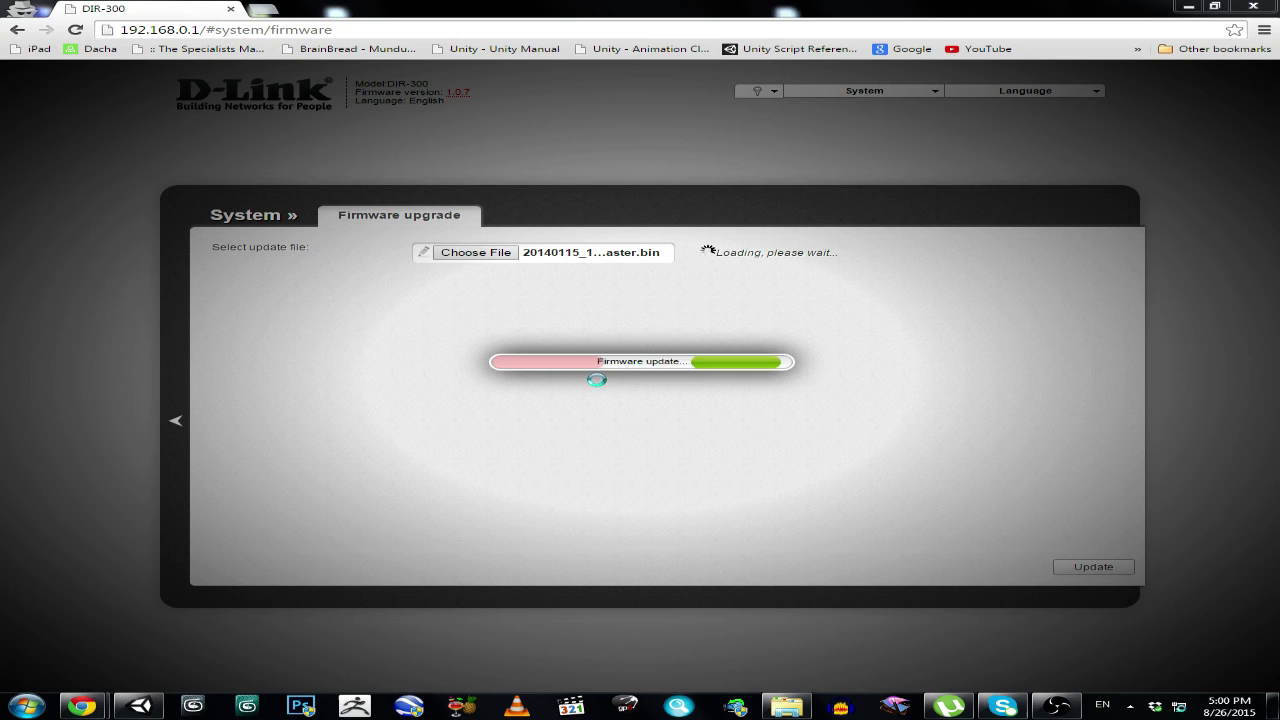
Switch to Open Broadcaster Software, toggle the microphone mute twice and return to the router page.
click(1065, 710)
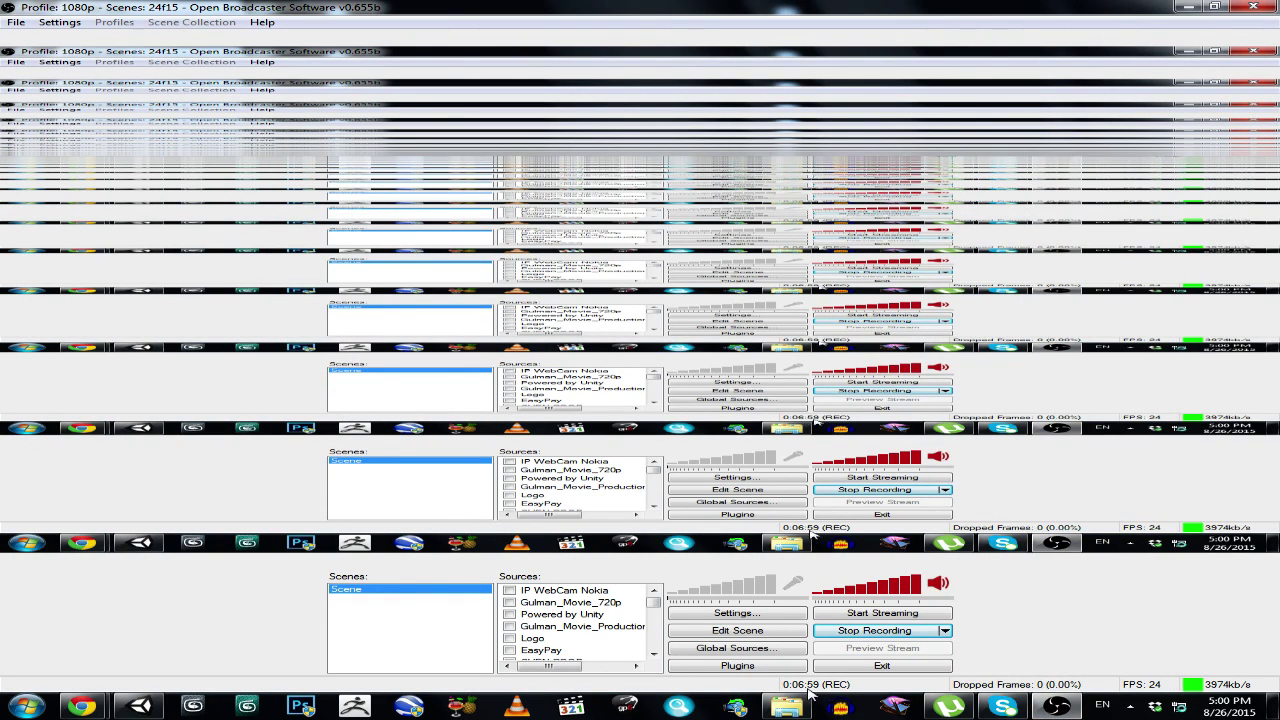
click(794, 583)
click(794, 583)
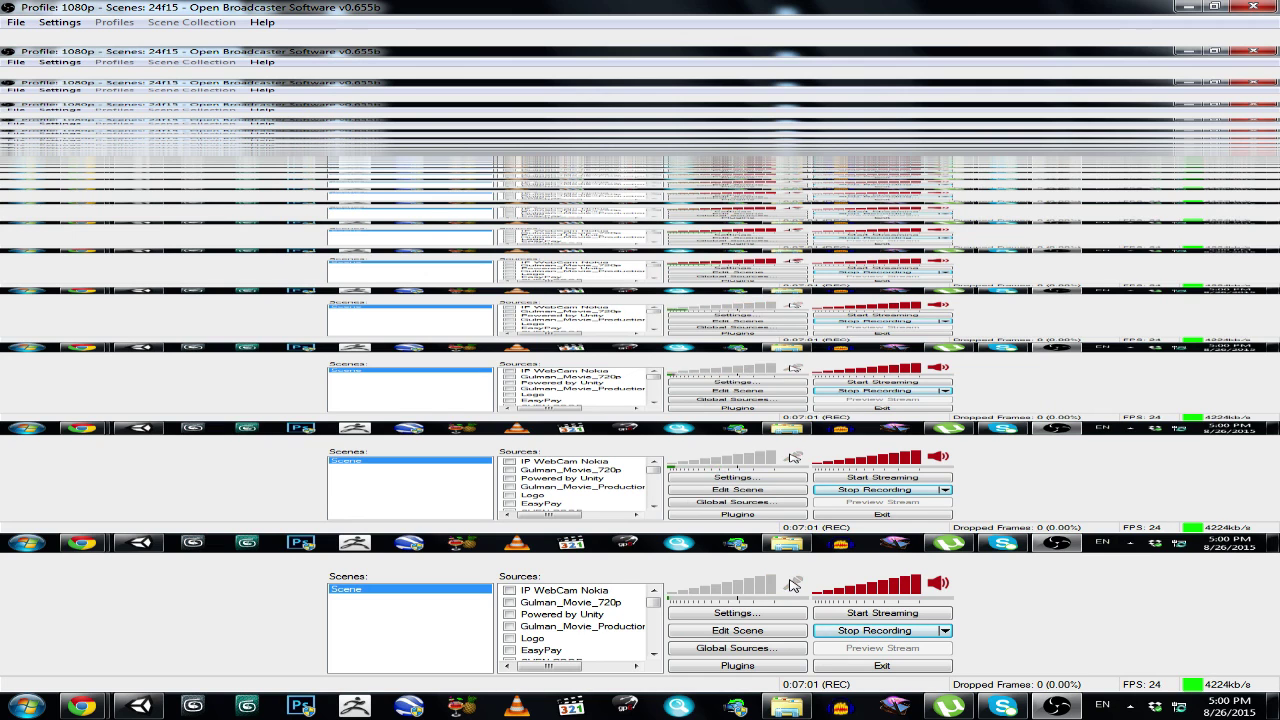
click(1057, 706)
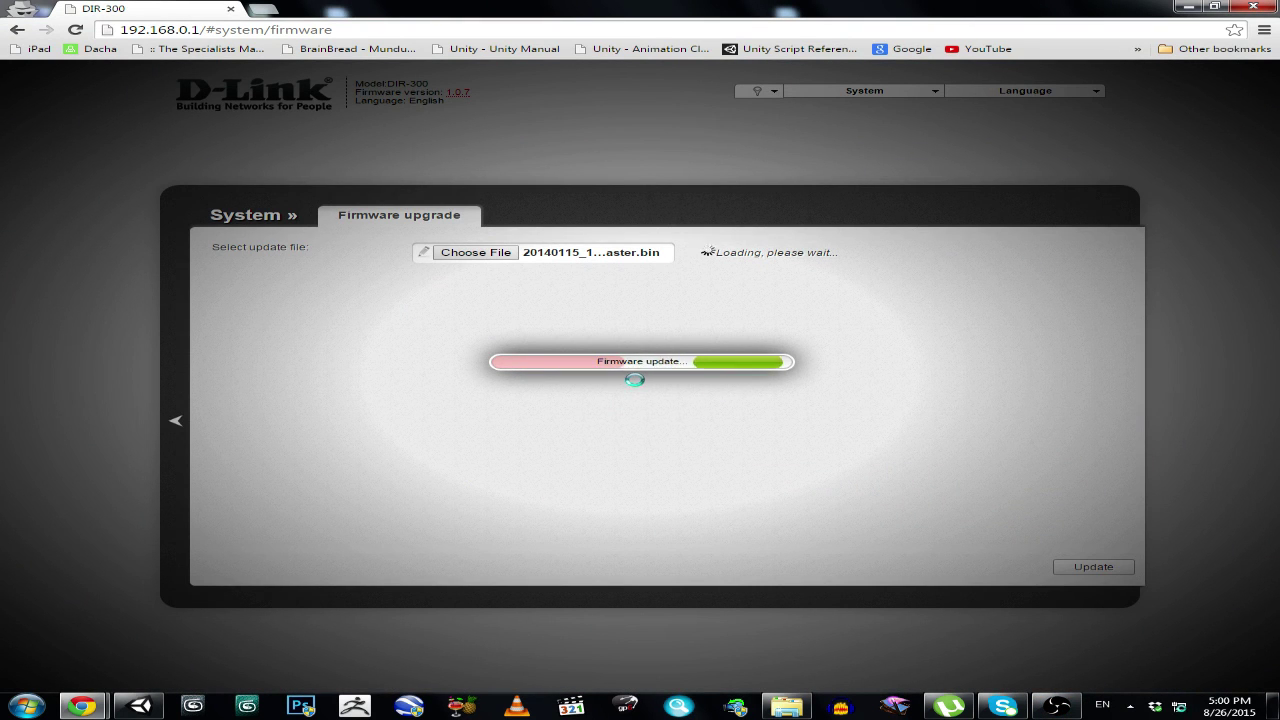
Check the system clock and network indicator during the firmware update, and refresh the router's page.
click(1224, 710)
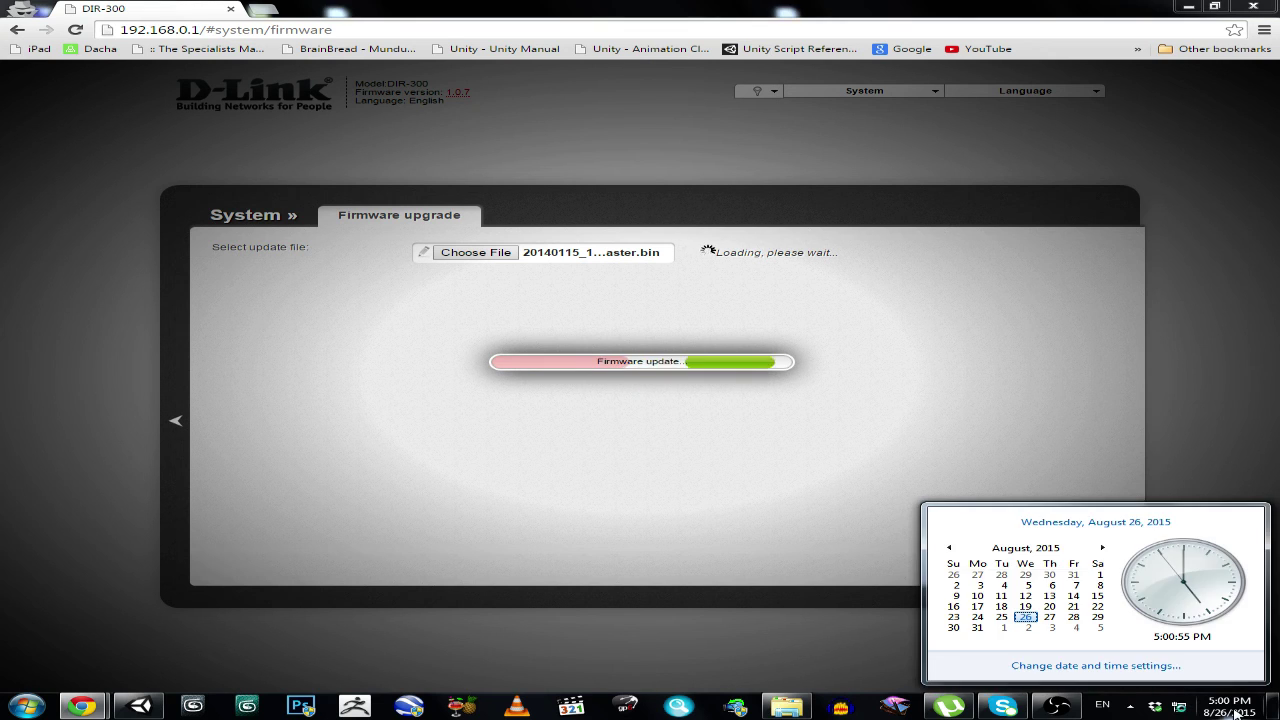
click(1222, 712)
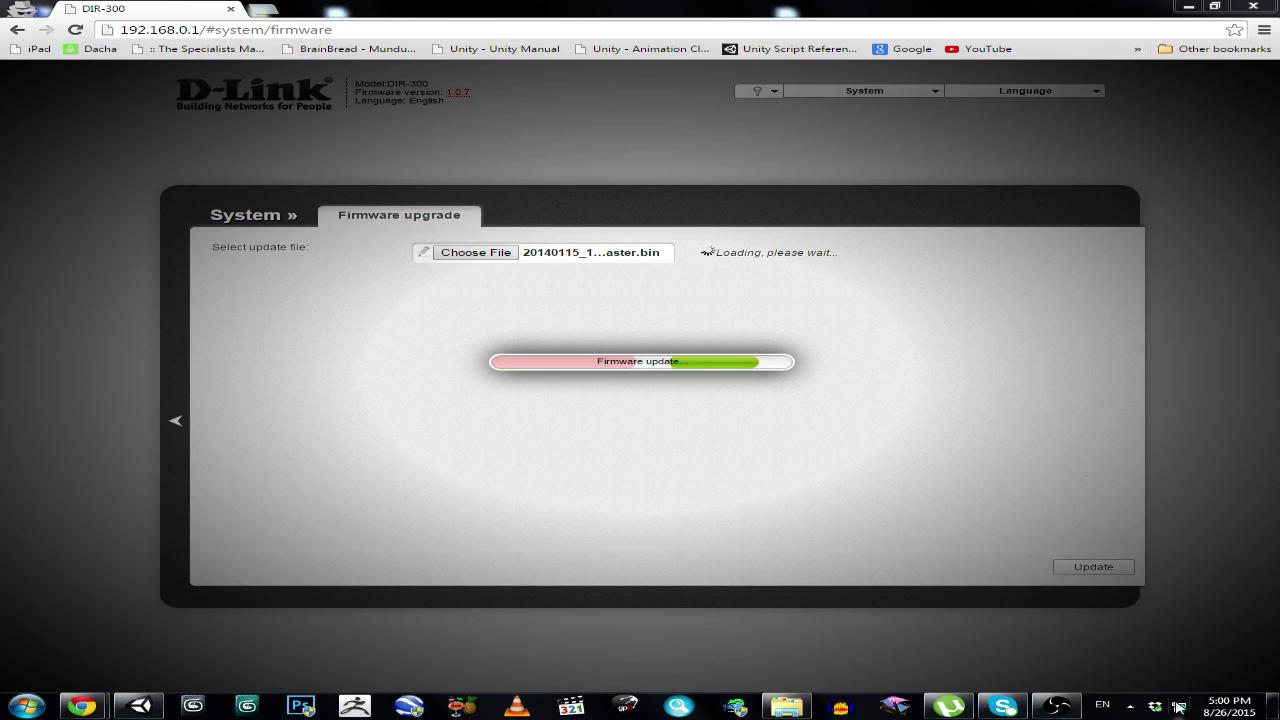
mouse_move(1180, 704)
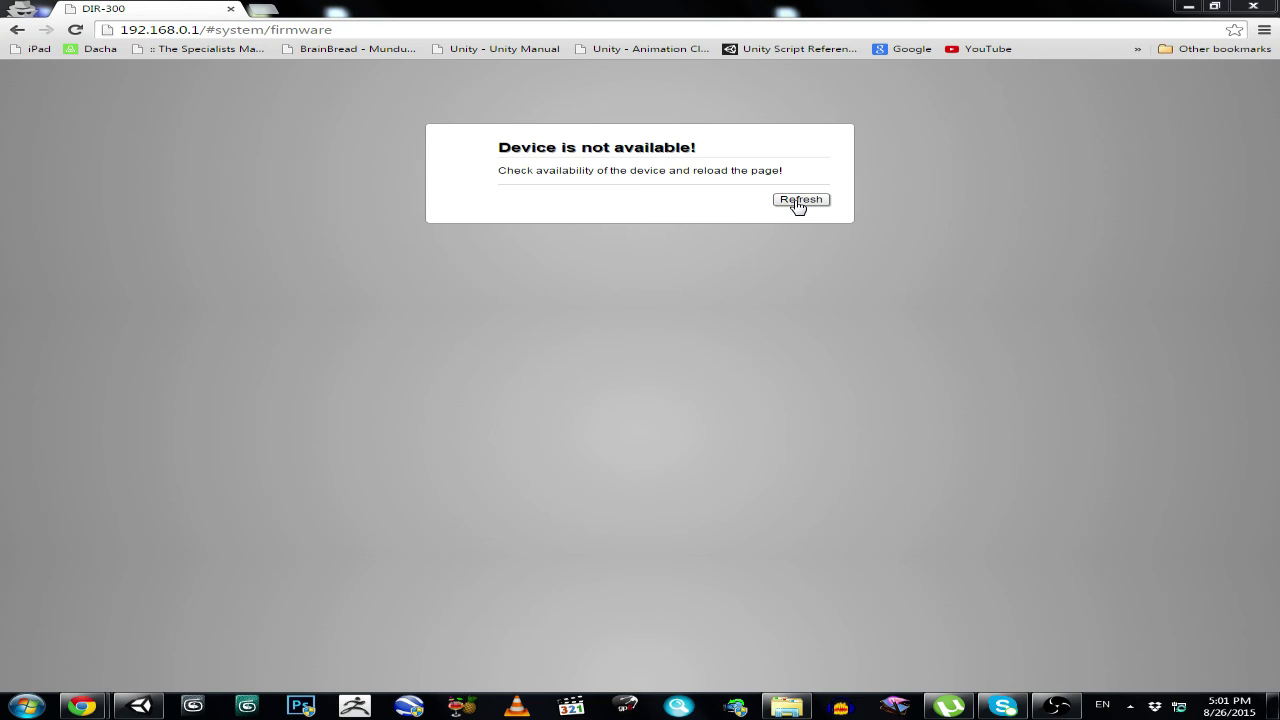
click(798, 203)
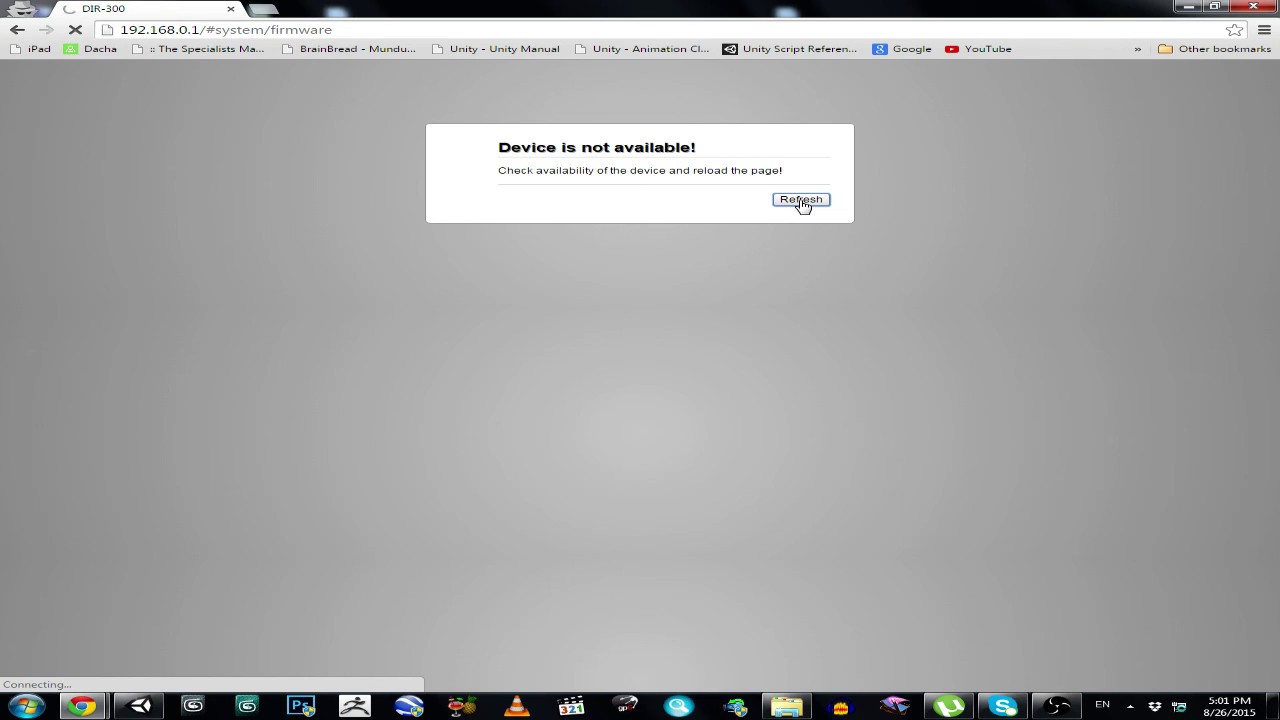
Check the recording in Open Broadcaster Software, and return to the router page in the browser.
click(1057, 706)
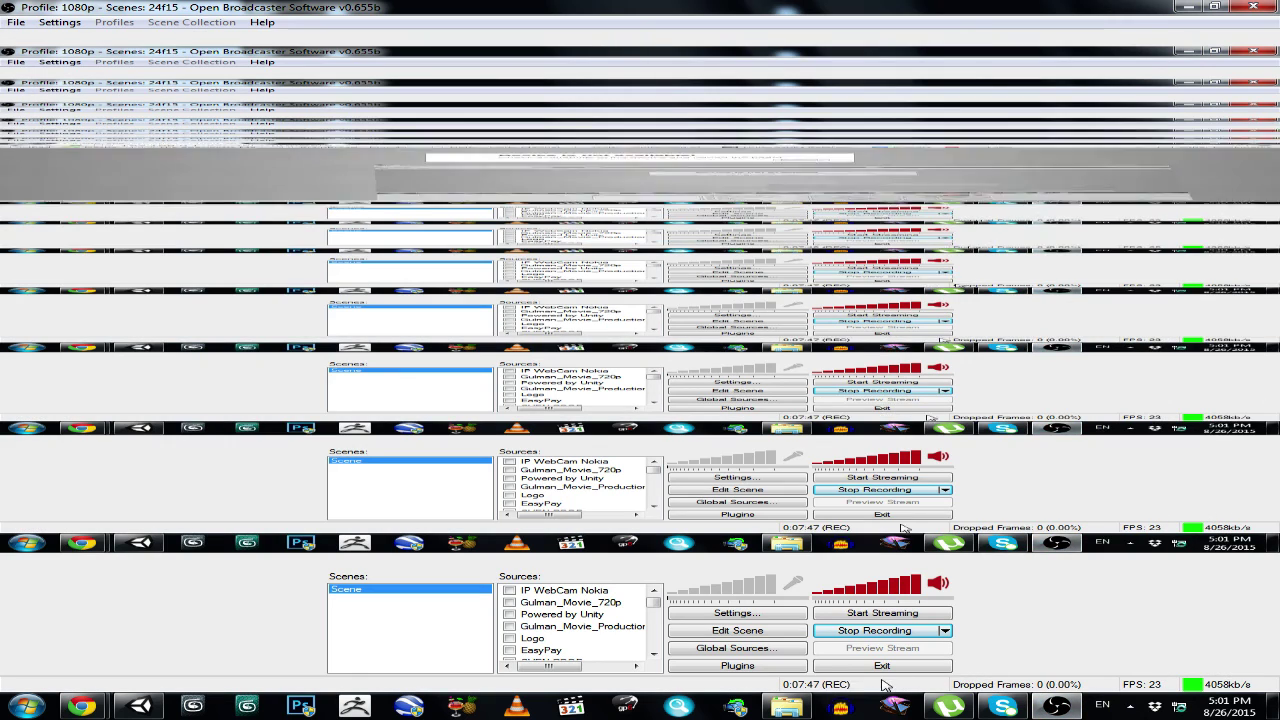
key(alt+Tab)
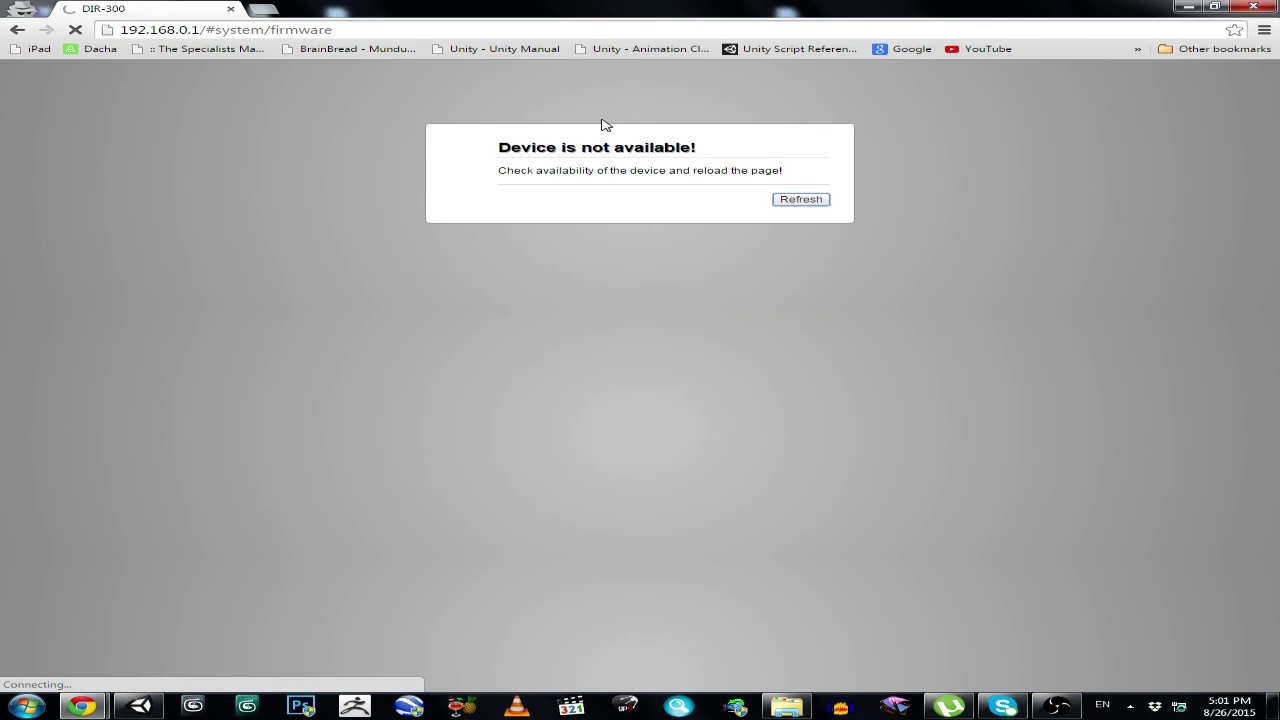
click(330, 30)
click(341, 30)
Write WHAT followed by a row of question marks in a new Notepad document, and close the Set Network Location window.
click(25, 706)
click(100, 350)
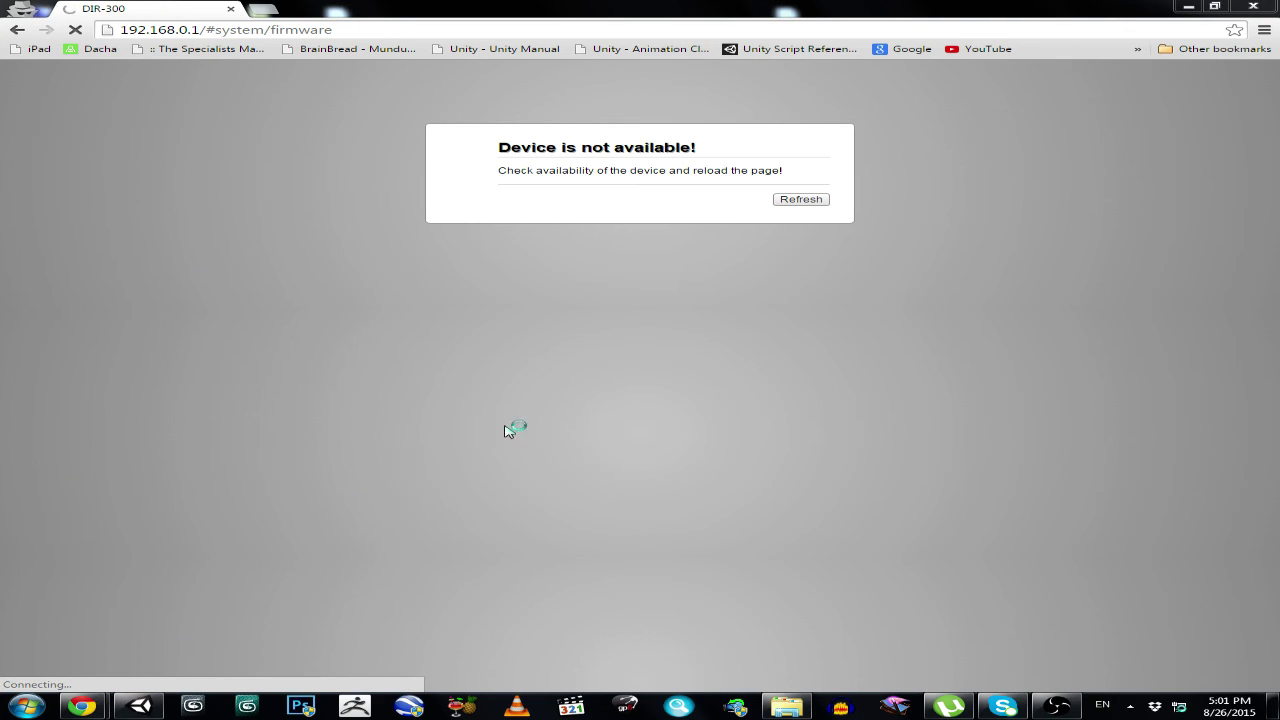
text(WHAT)
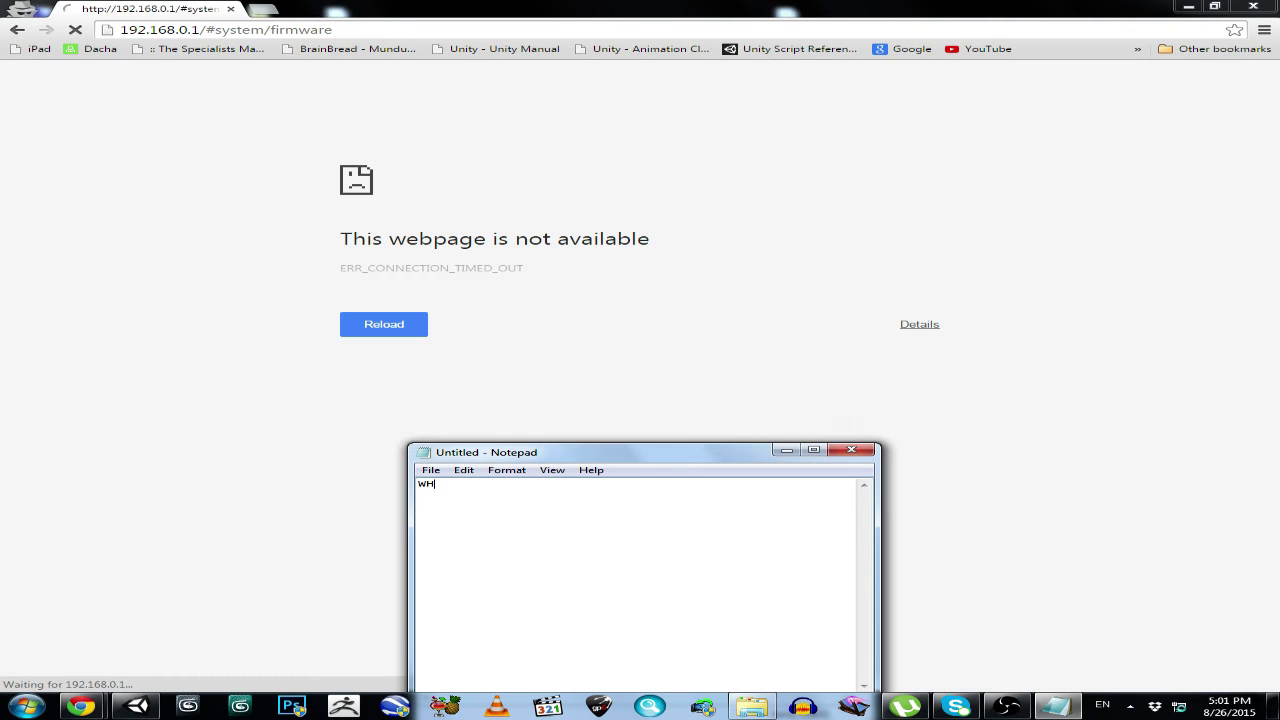
text(??????????????????????????????)
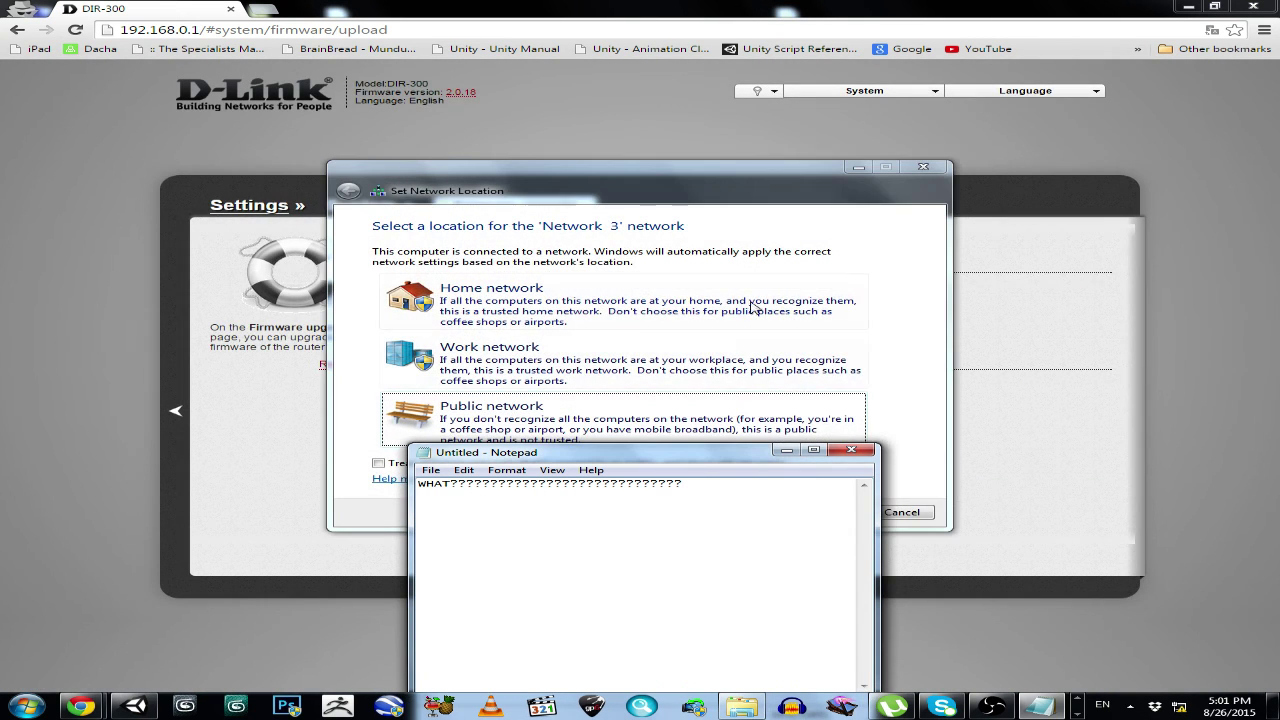
click(923, 166)
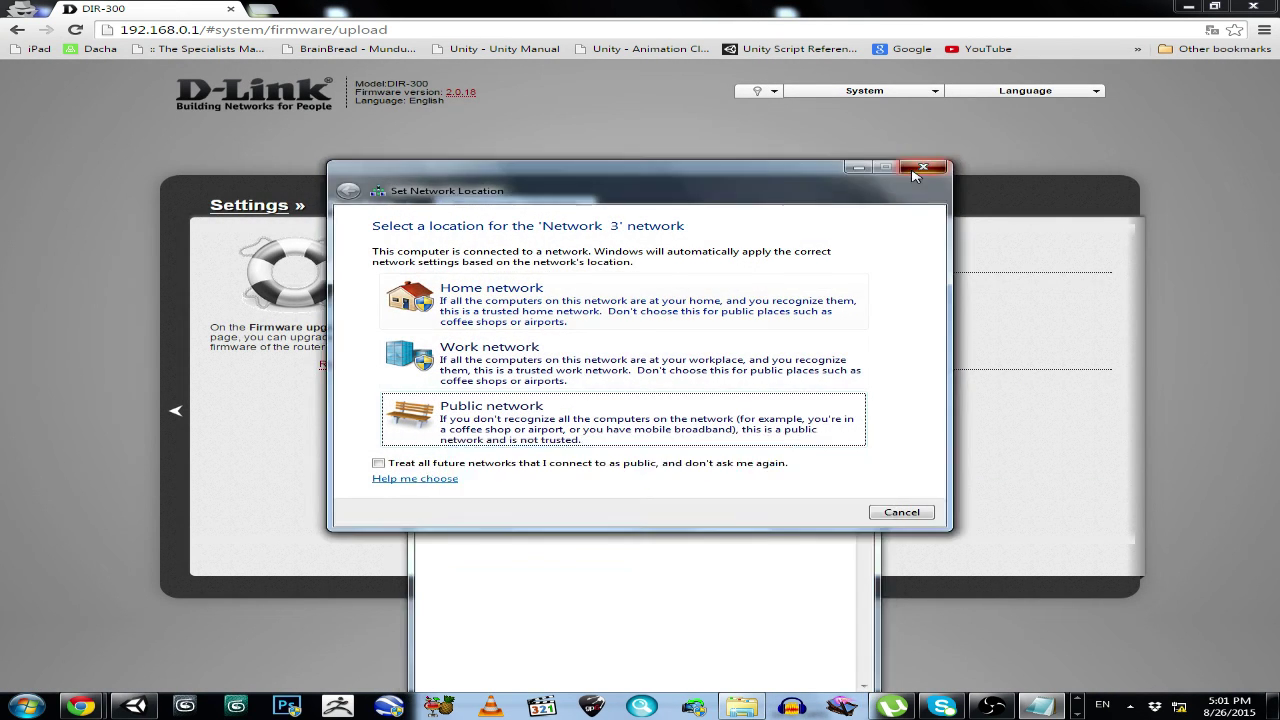
Replace the Notepad text with OK and a row of exclamation marks, and close Notepad without saving.
key(ctrl+a)
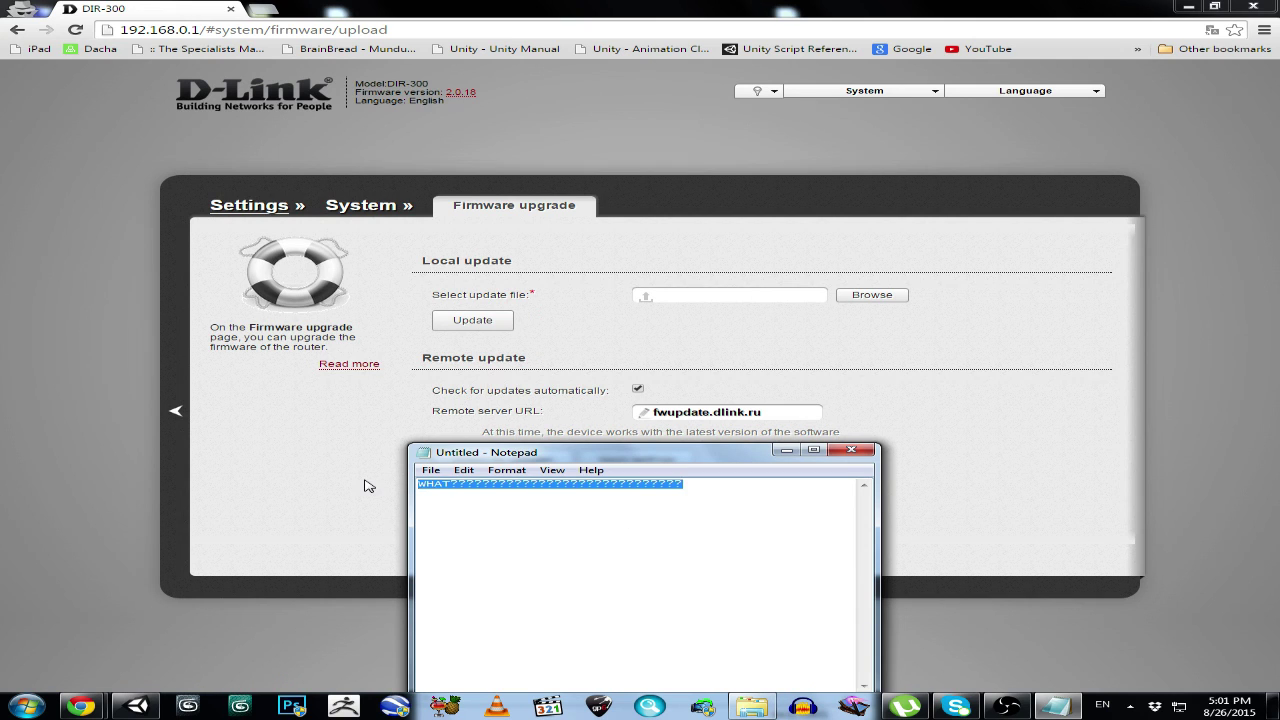
text(OK!!!!!!!!!!!!!!!!!!!!!!!!!!!)
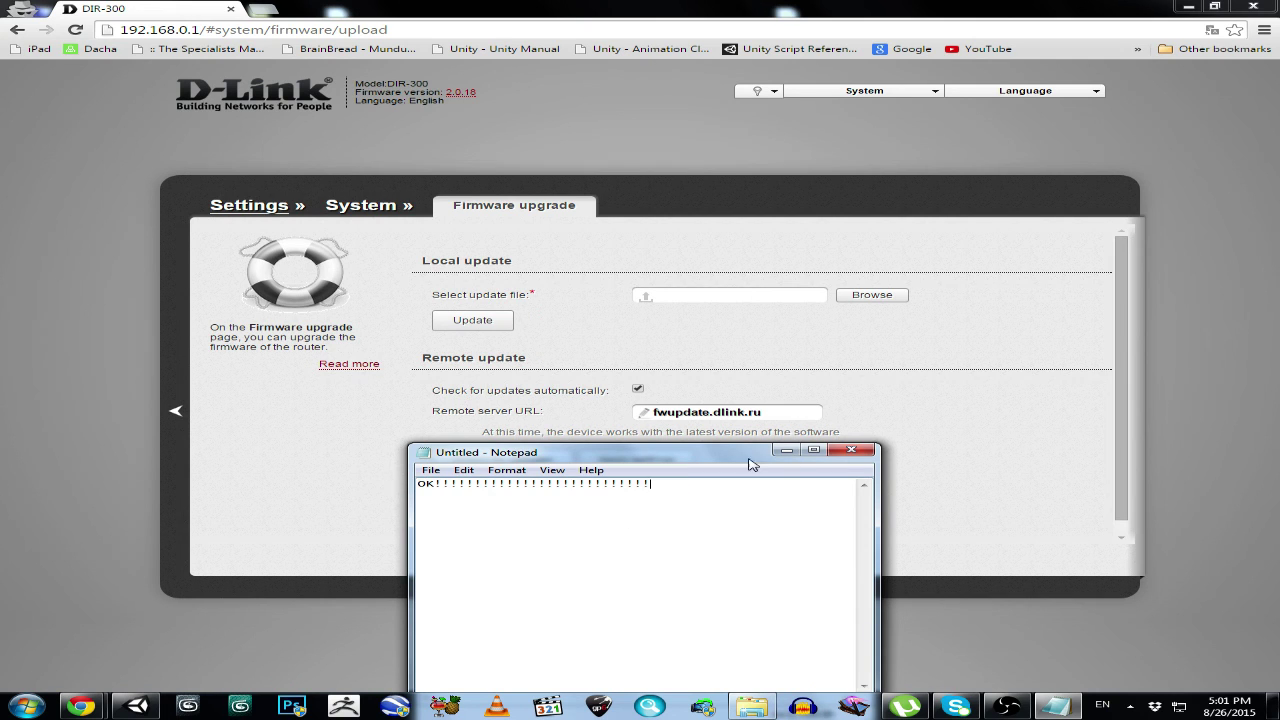
click(851, 449)
click(669, 356)
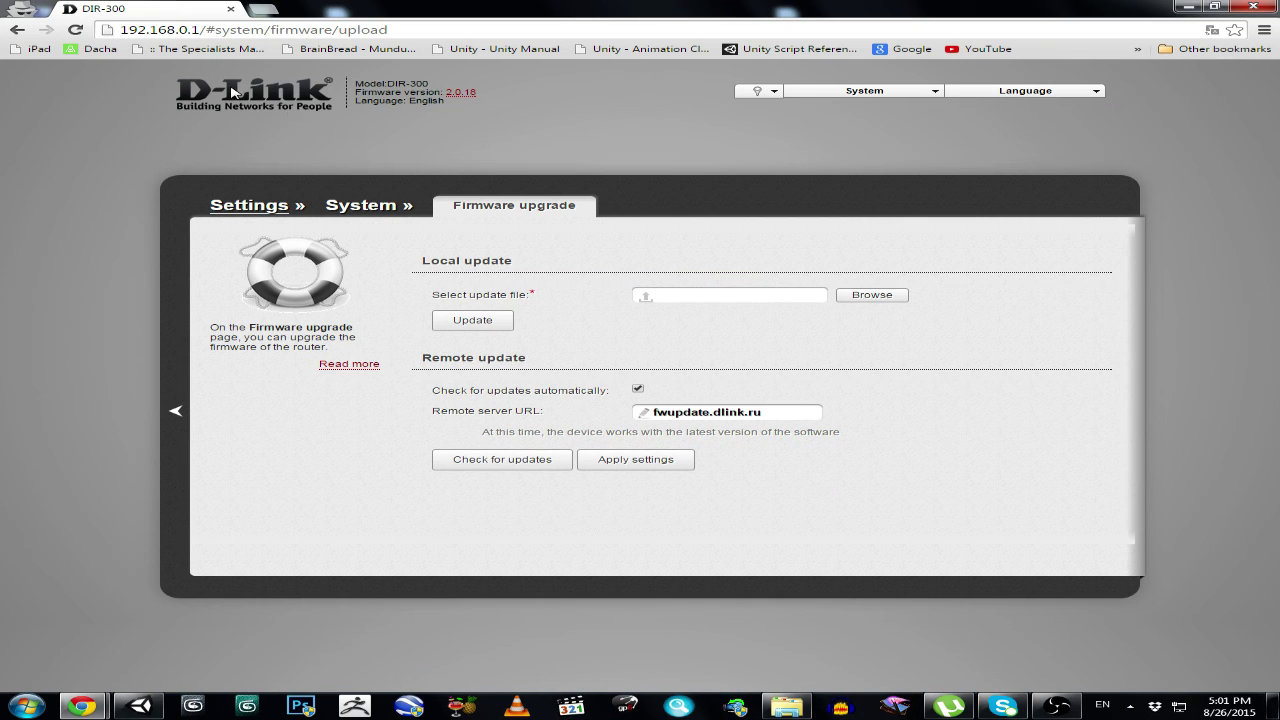
Remove the firmware upload path from the web address and load the router's start page at 192.168.0.1.
mouse_move(771, 97)
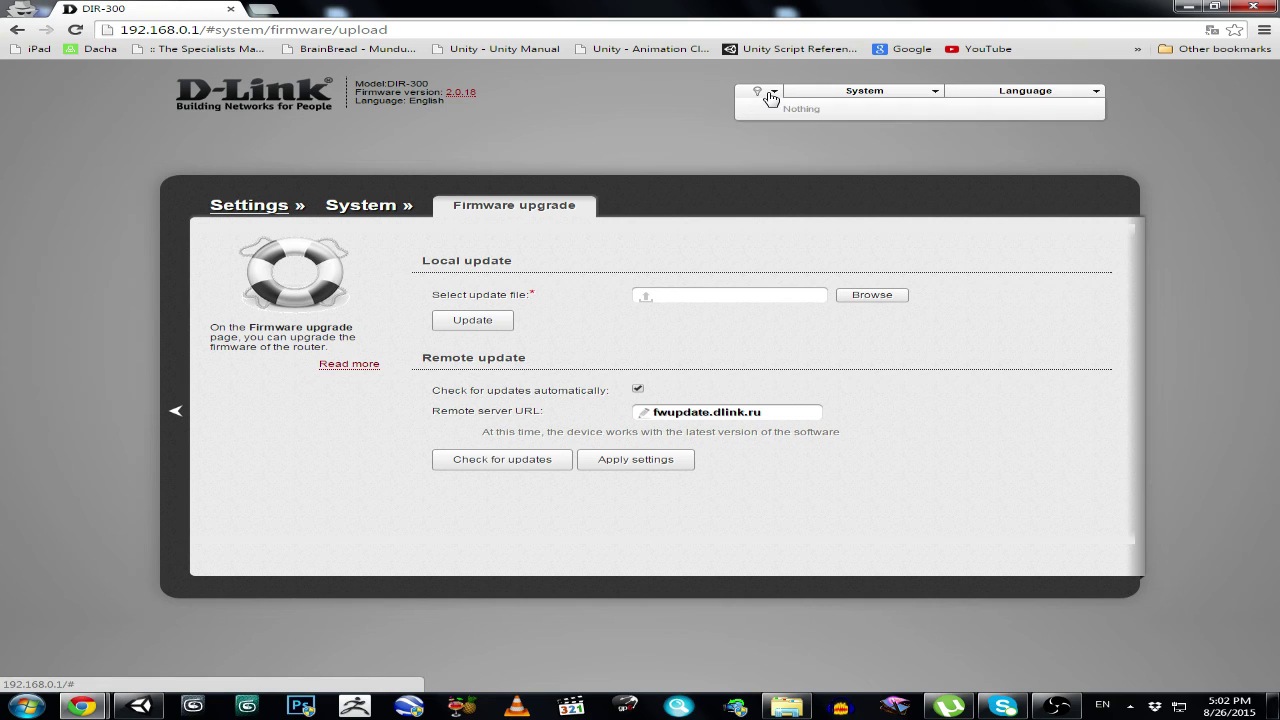
drag(200, 29, 466, 28)
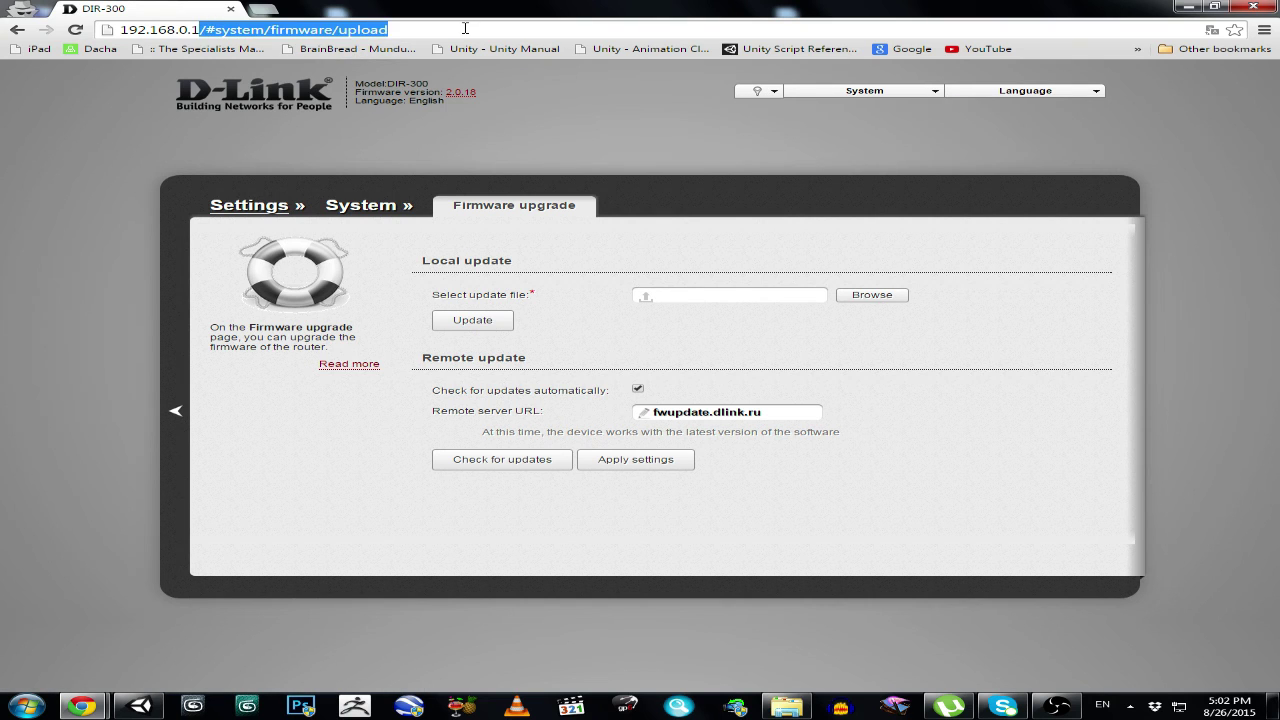
key(BackSpace)
key(Return)
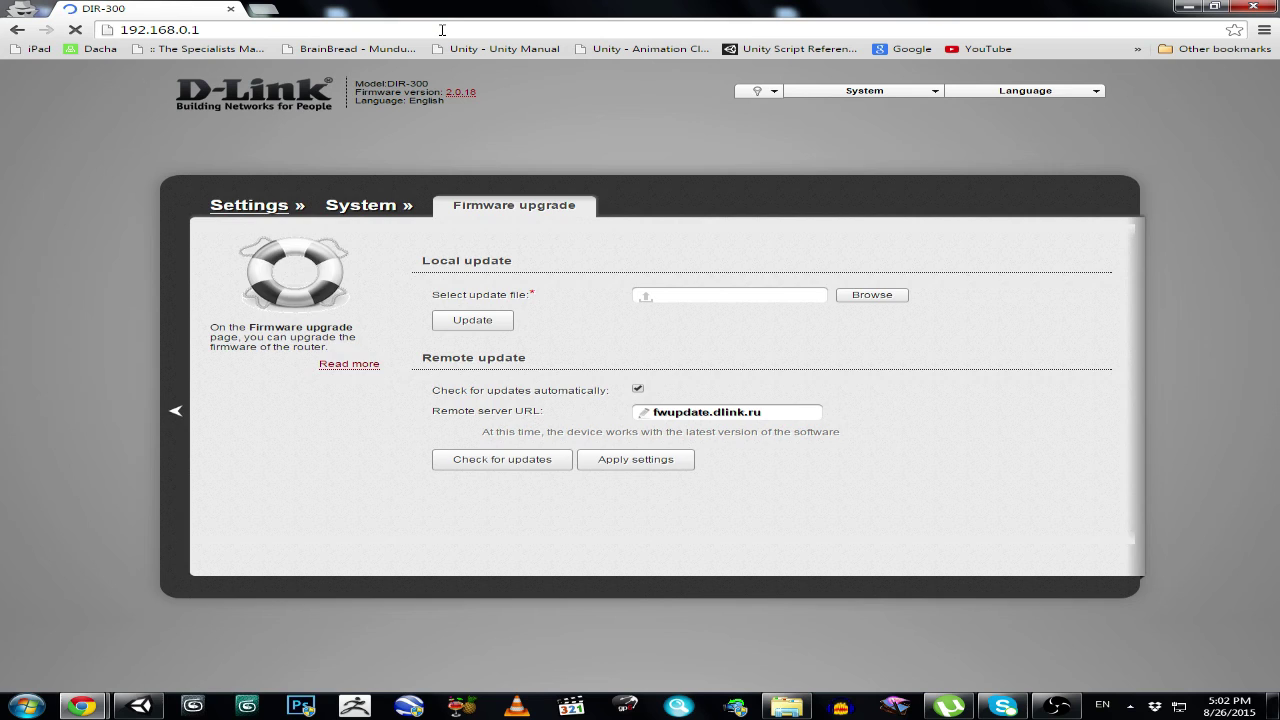